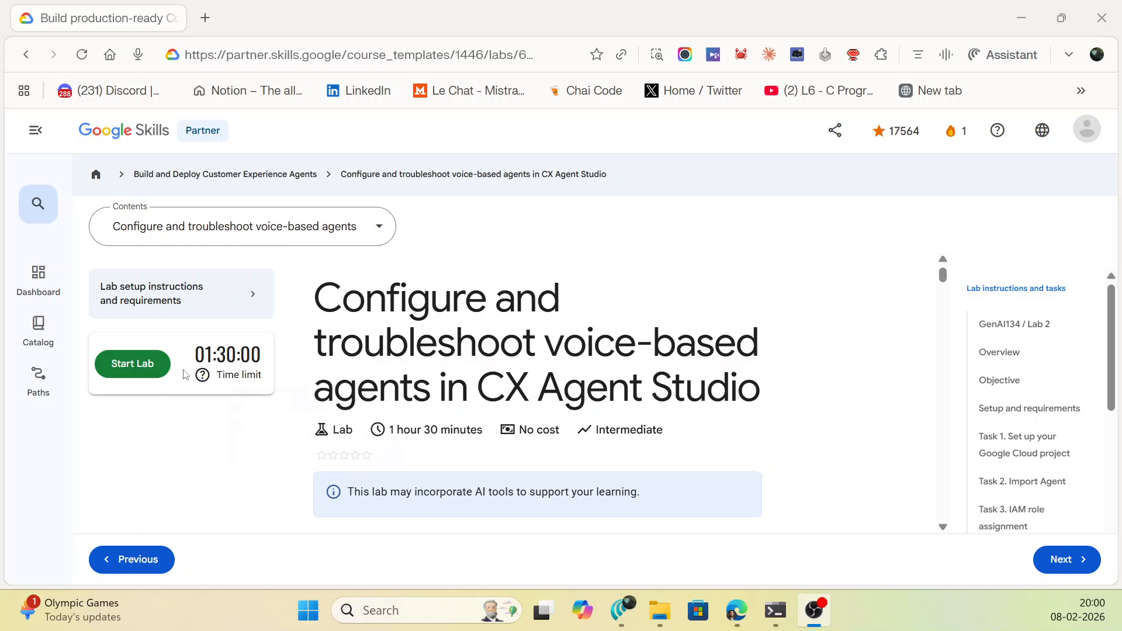
- Start the lab "Configure and troubleshoot voice-based agents in CX Agent Studio"
click(147, 365)
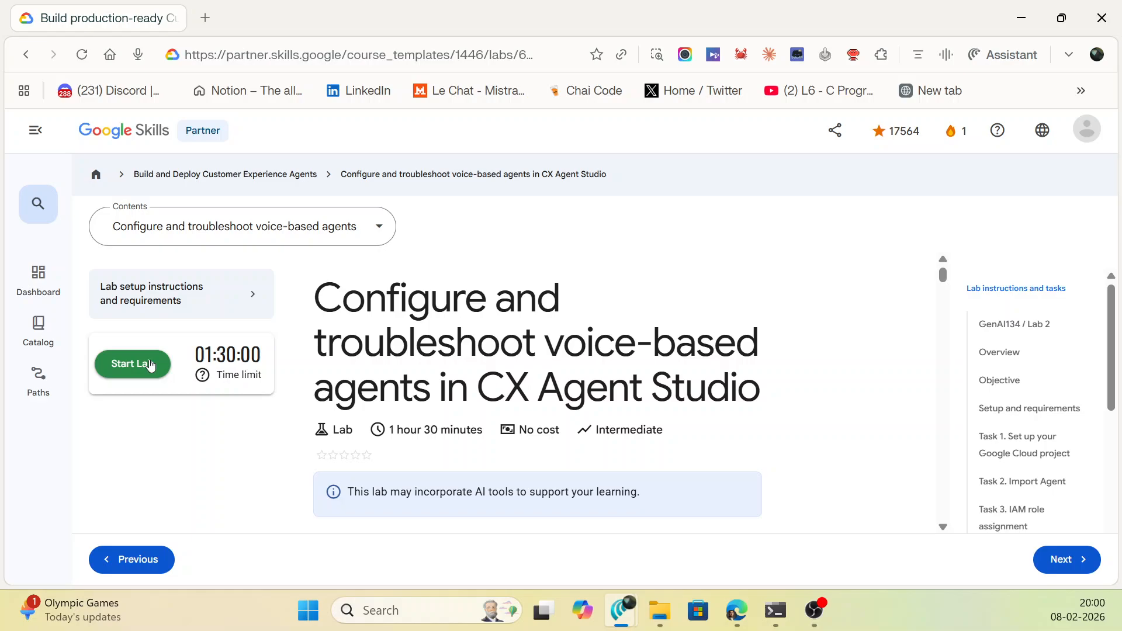
click(151, 366)
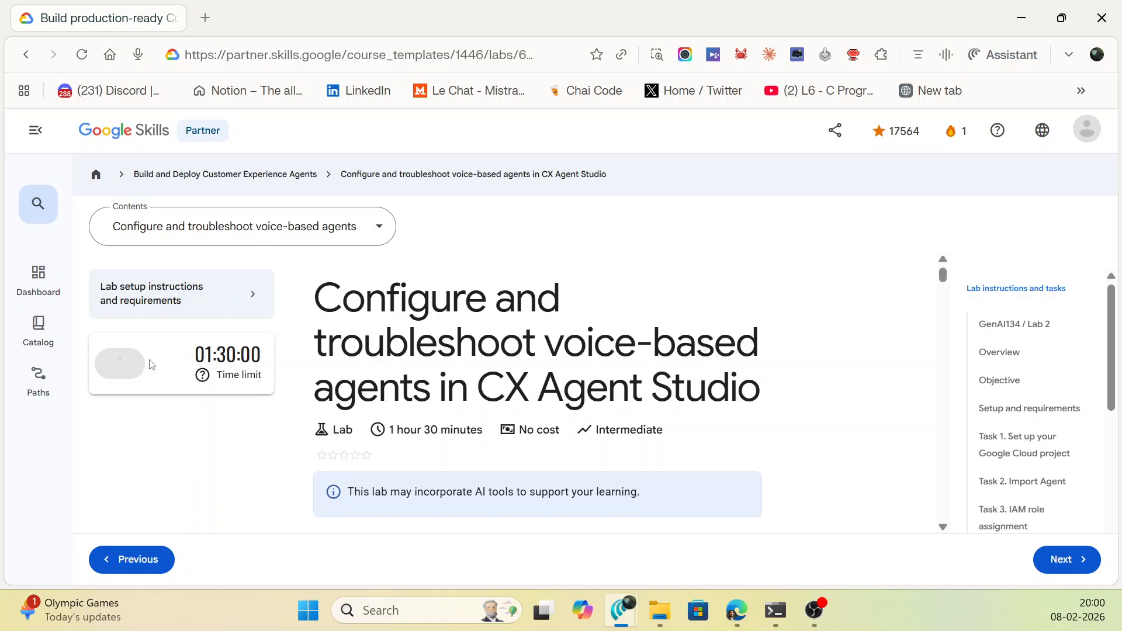
mouse_move(208, 370)
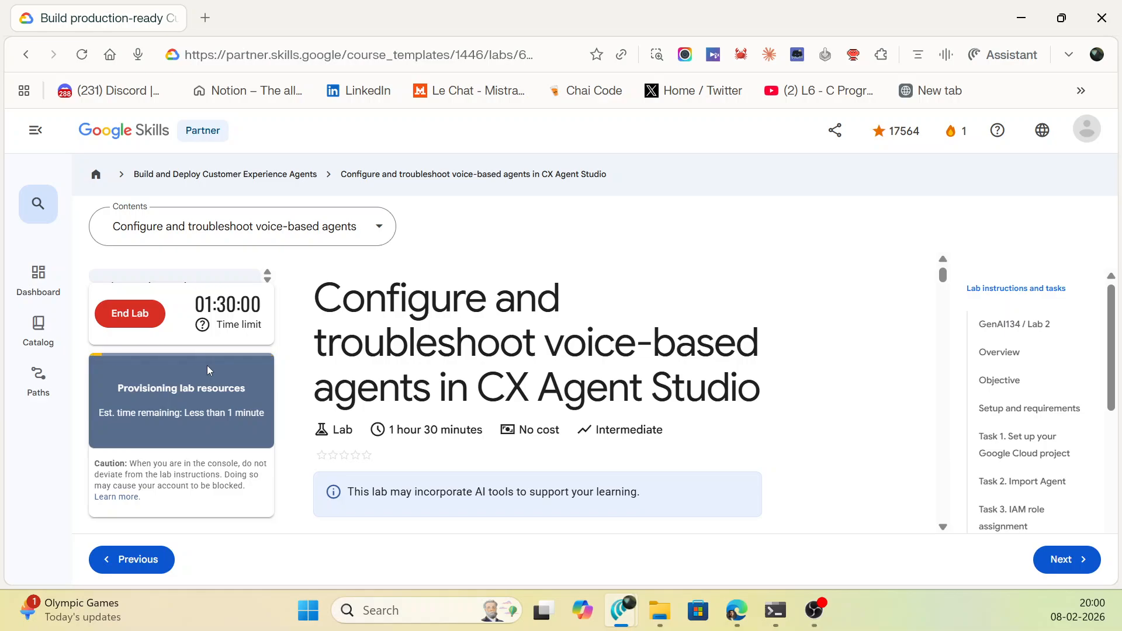
- Read through the lab instructions for Task 1 project setup, Task 2 agent import and Task 3 IAM role assignment
click(998, 437)
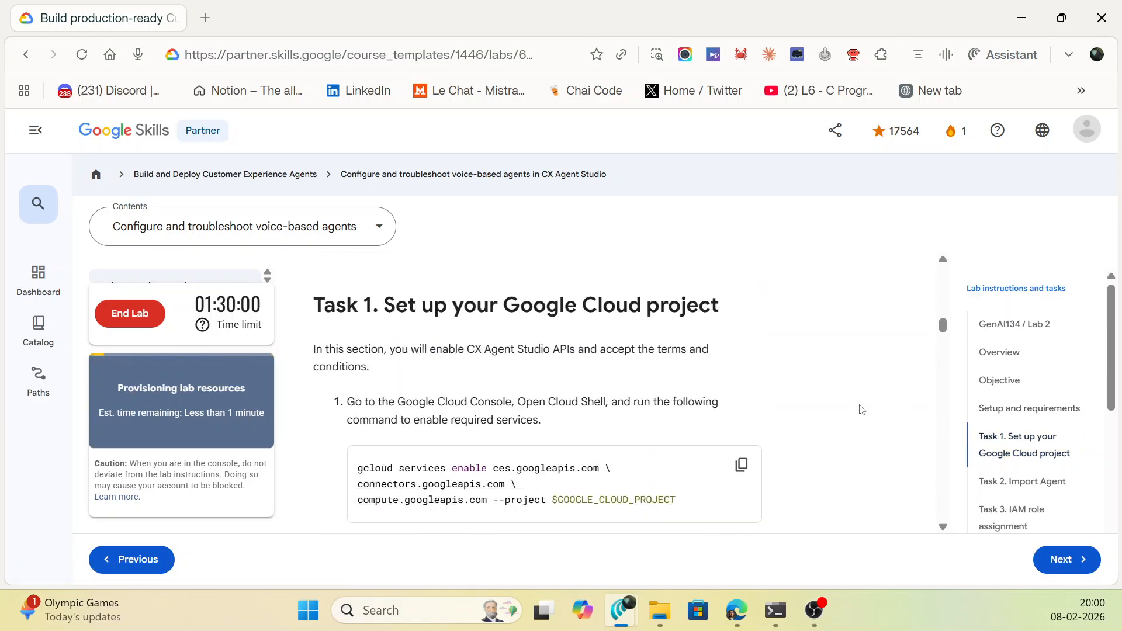
scroll(842, 415, down, 5)
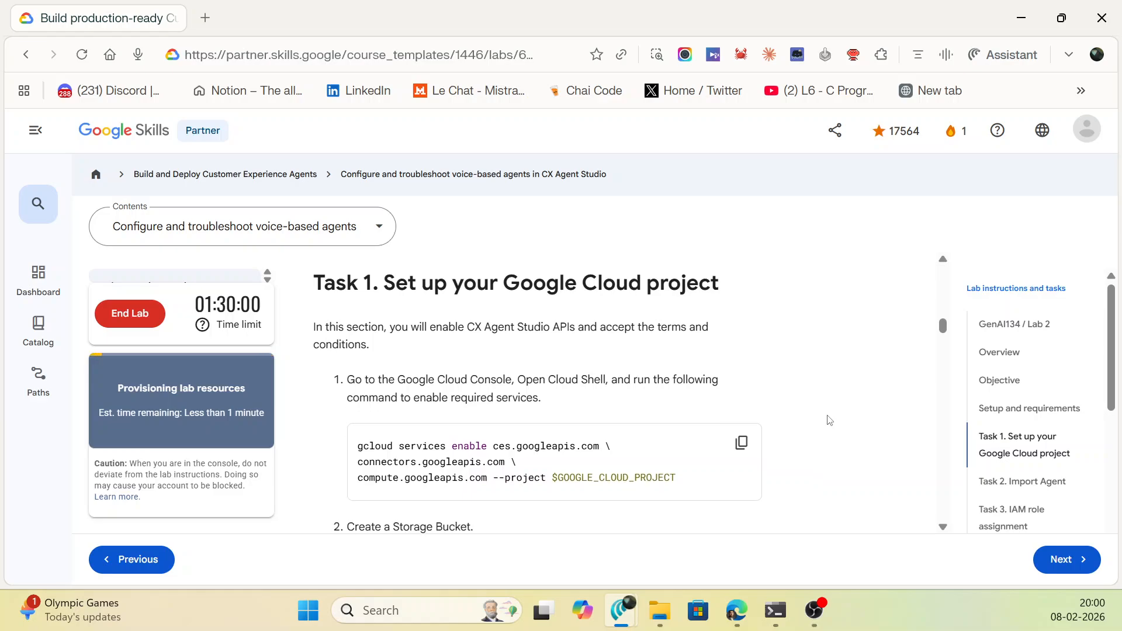
scroll(822, 419, down, 1)
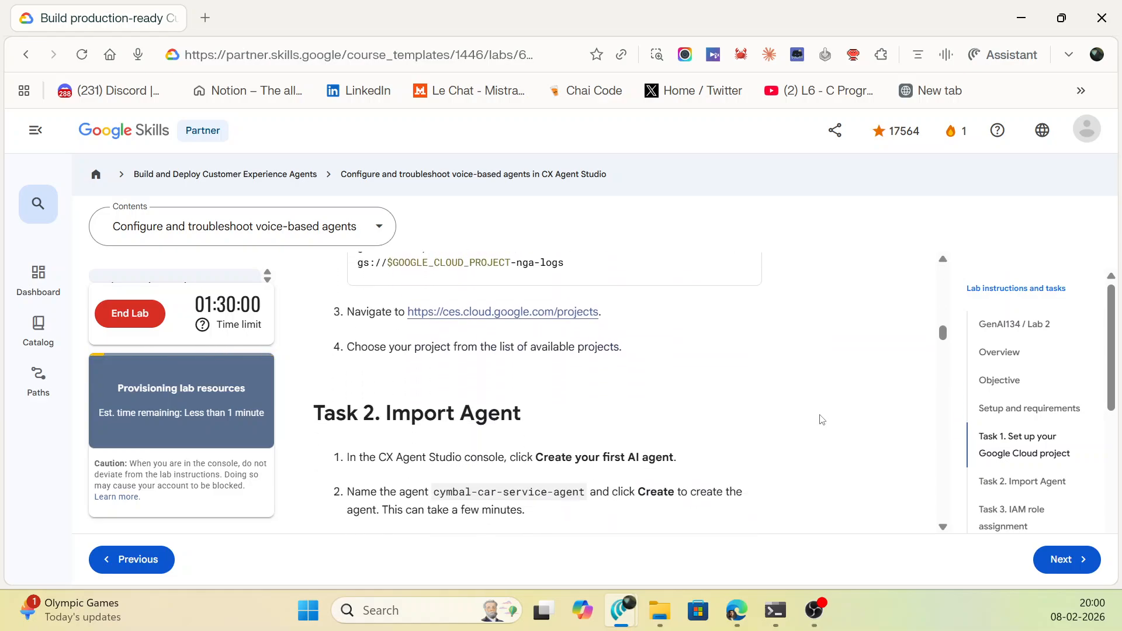
scroll(822, 419, down, 2)
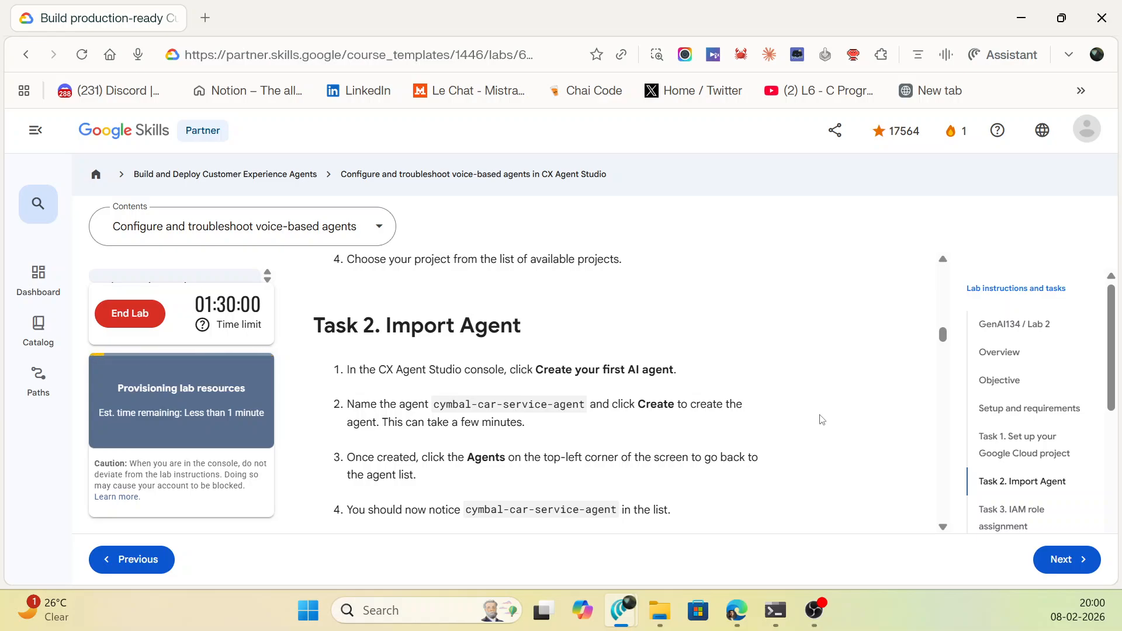
scroll(821, 419, down, 4)
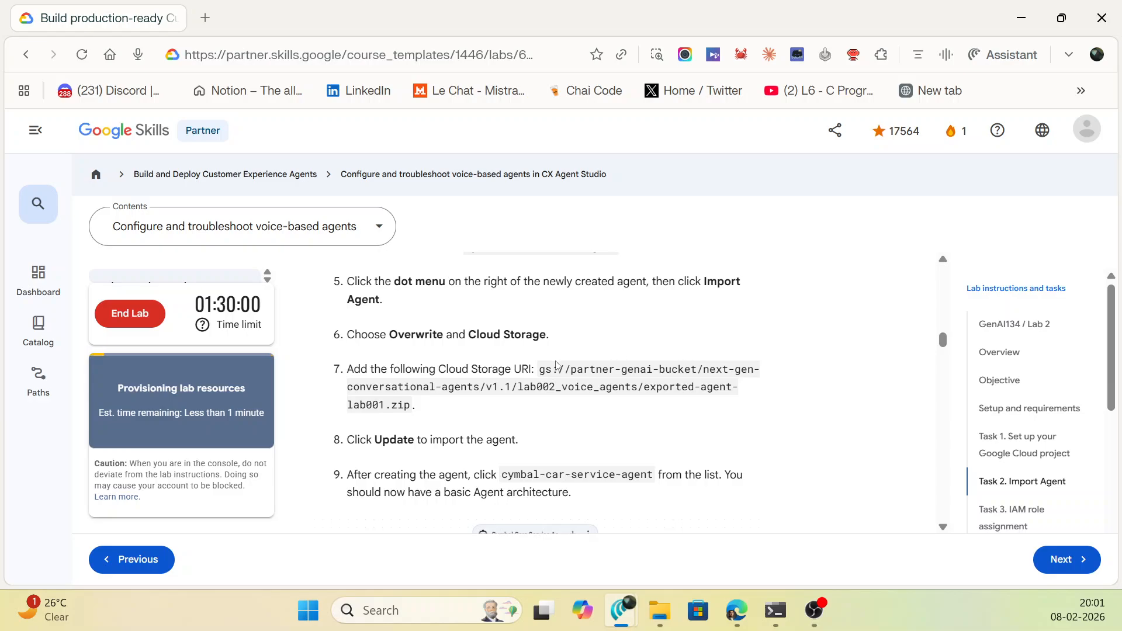
scroll(549, 365, down, 3)
scroll(548, 365, down, 3)
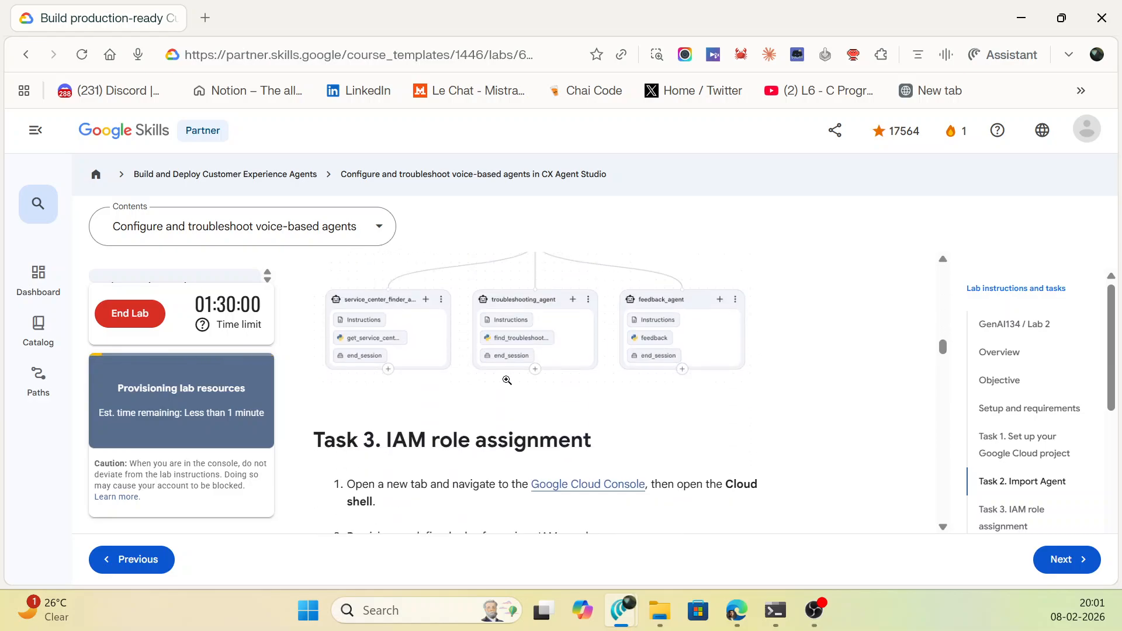
scroll(666, 398, down, 4)
scroll(670, 403, down, 4)
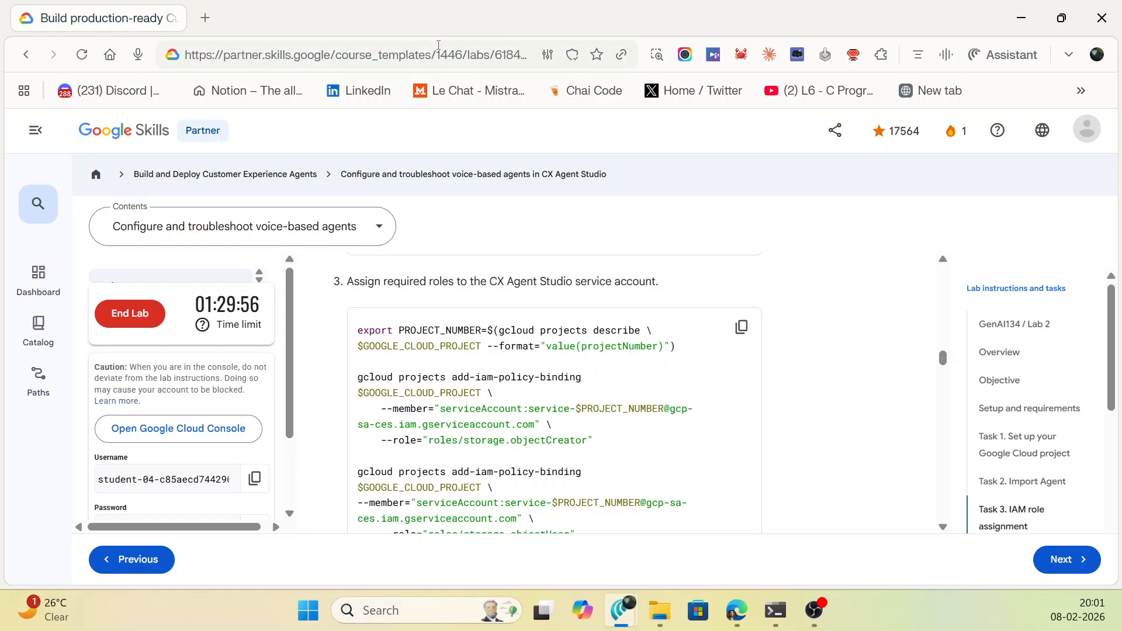
- Open the lab's Google Cloud Console link in an incognito window and switch to that window
right_click(229, 423)
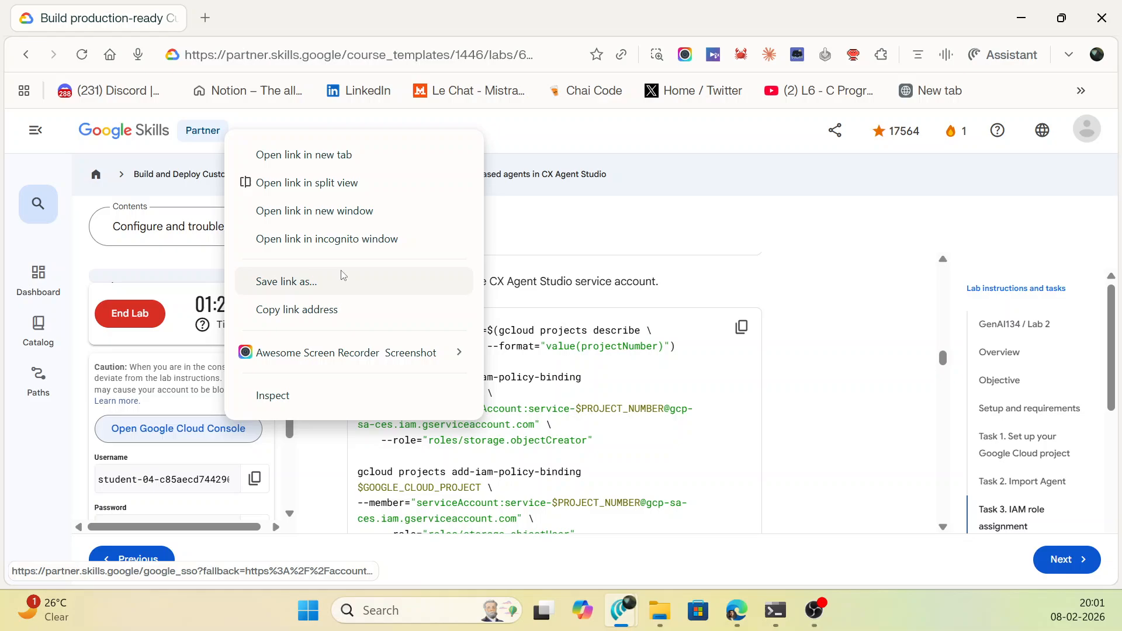
click(351, 240)
click(1026, 22)
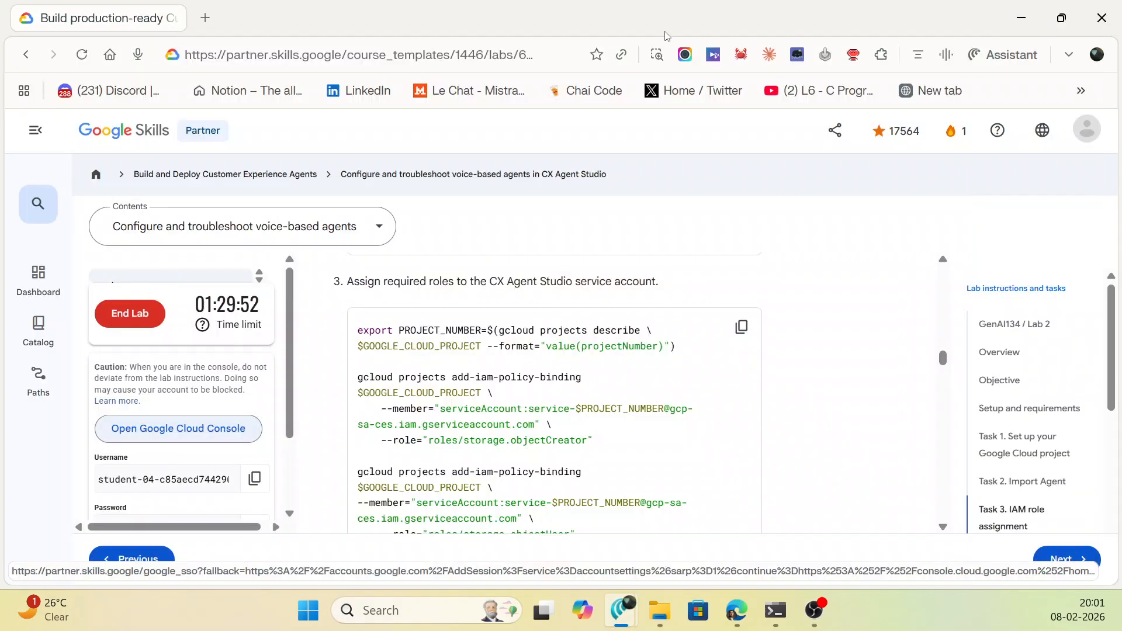
key(super+d)
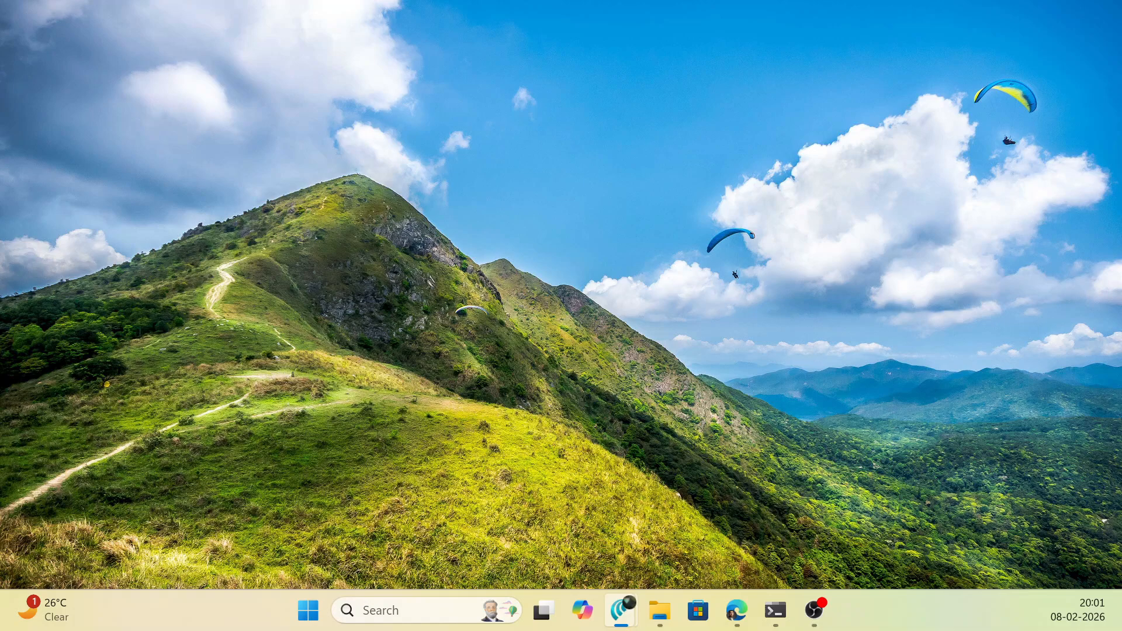
mouse_move(623, 611)
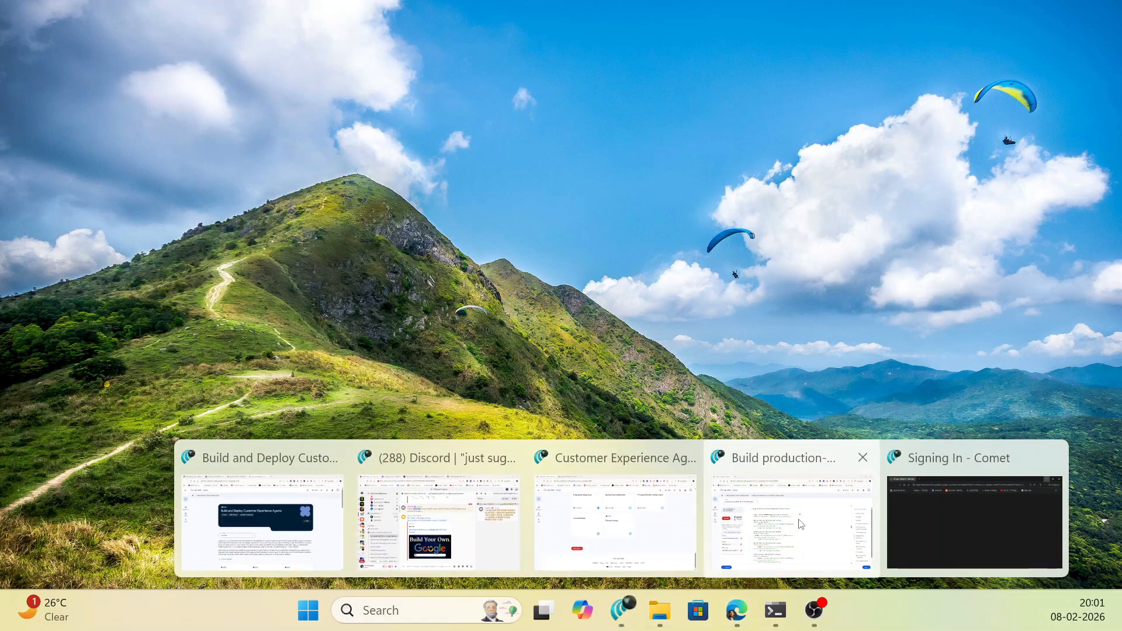
click(910, 524)
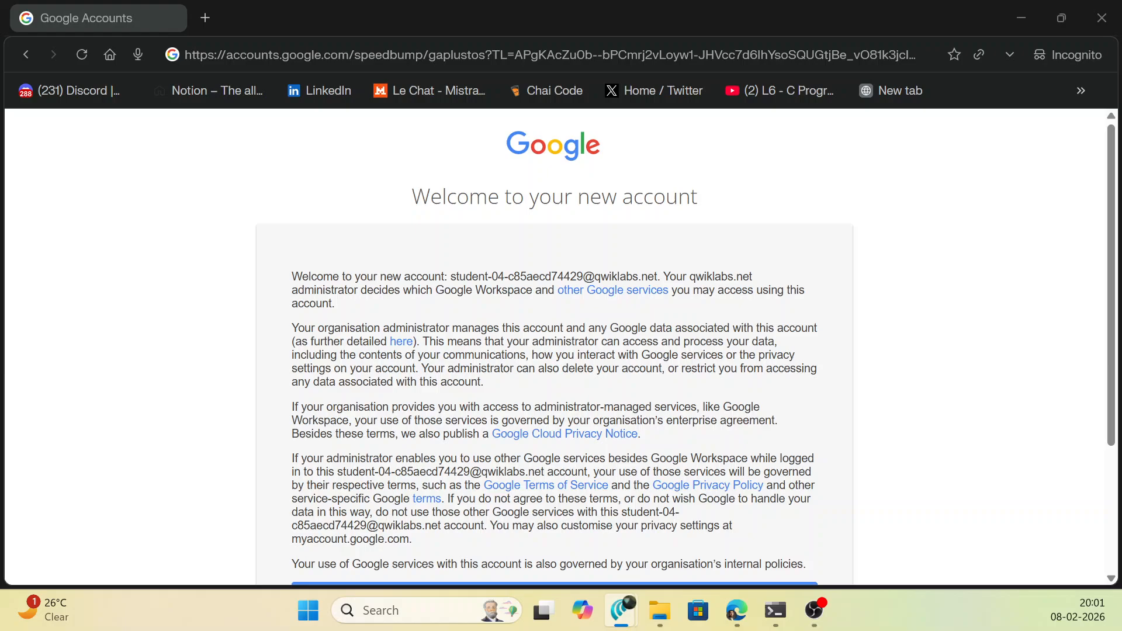
- Accept the new account notice and agree to the Google Cloud Platform Terms of Service
scroll(693, 419, down, 3)
click(645, 432)
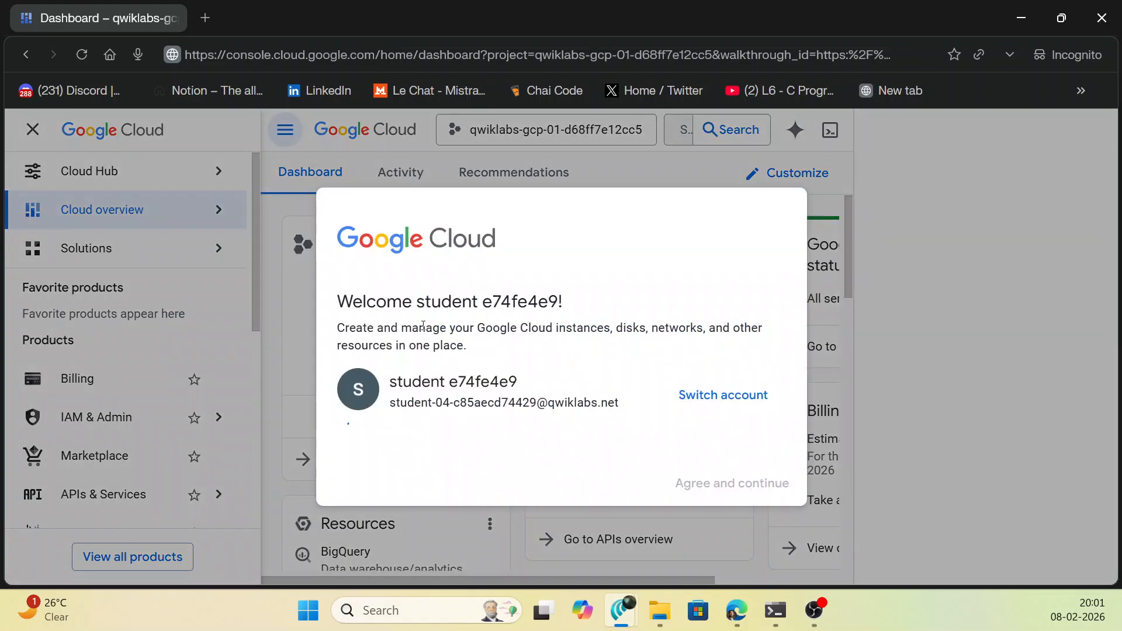
scroll(409, 397, down, 3)
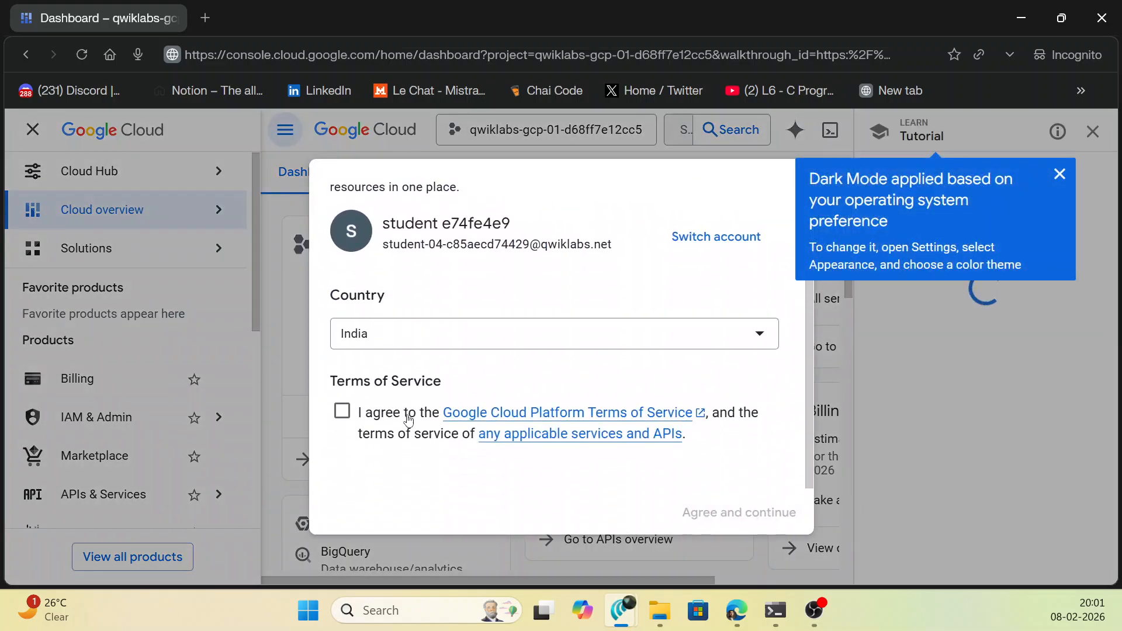
click(343, 413)
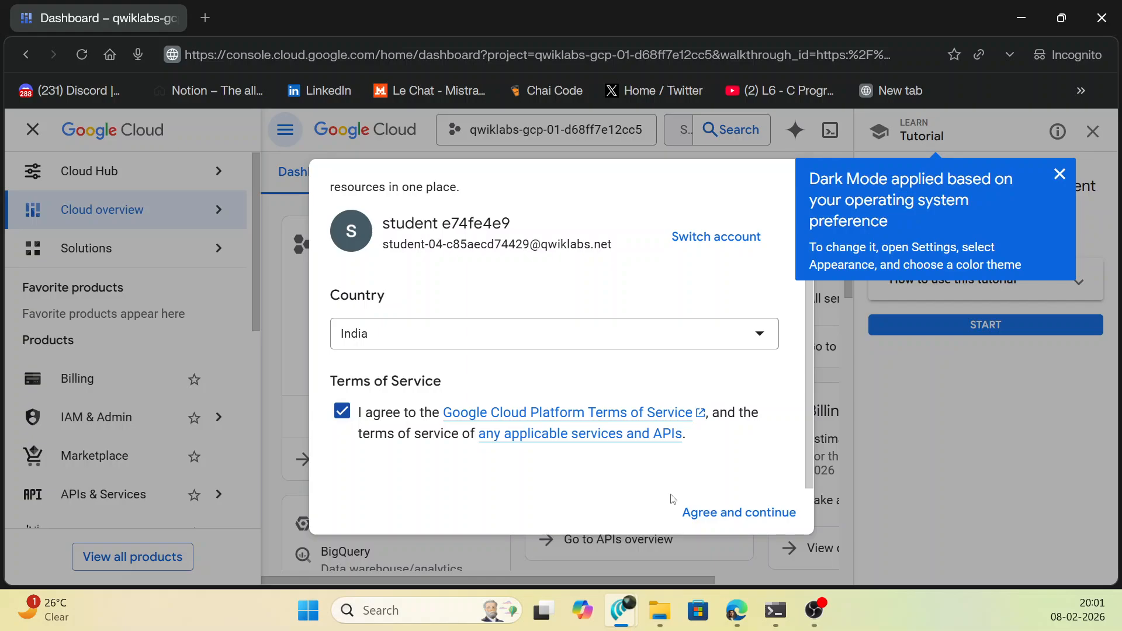
click(720, 511)
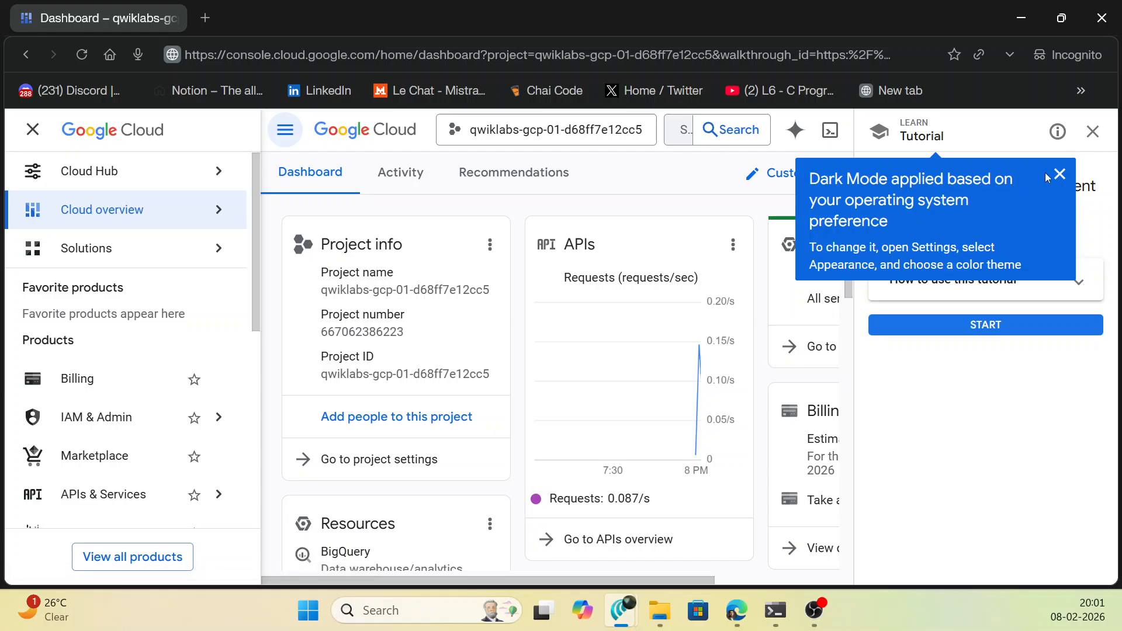
- Dismiss the Dark Mode notice, collapse the console's navigation menu and close the tutorial pane
click(1058, 175)
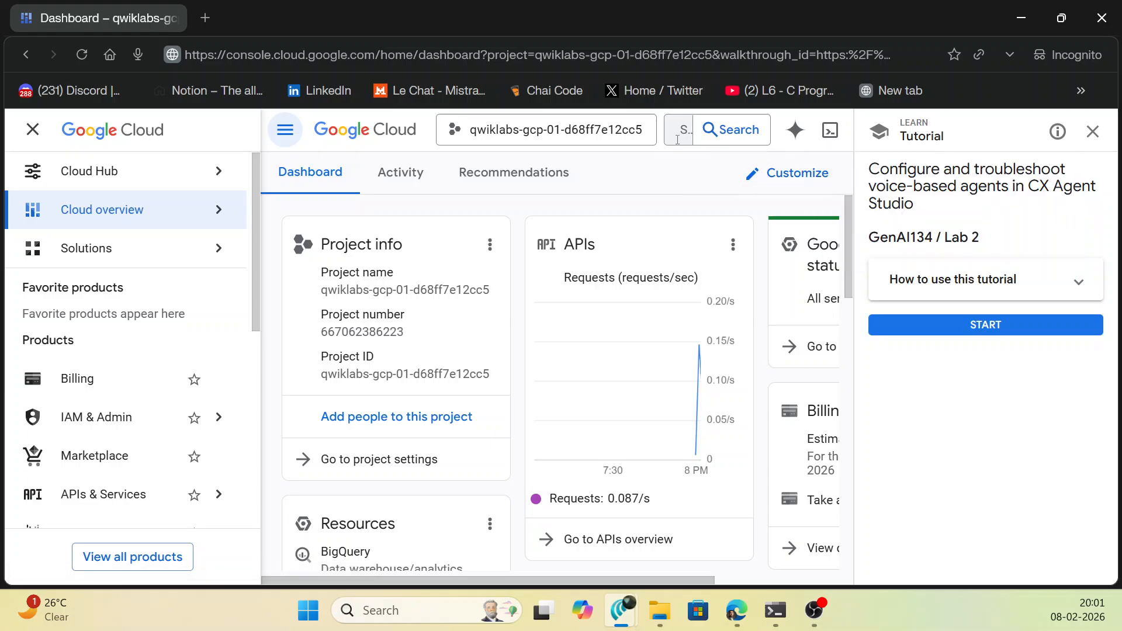
click(285, 130)
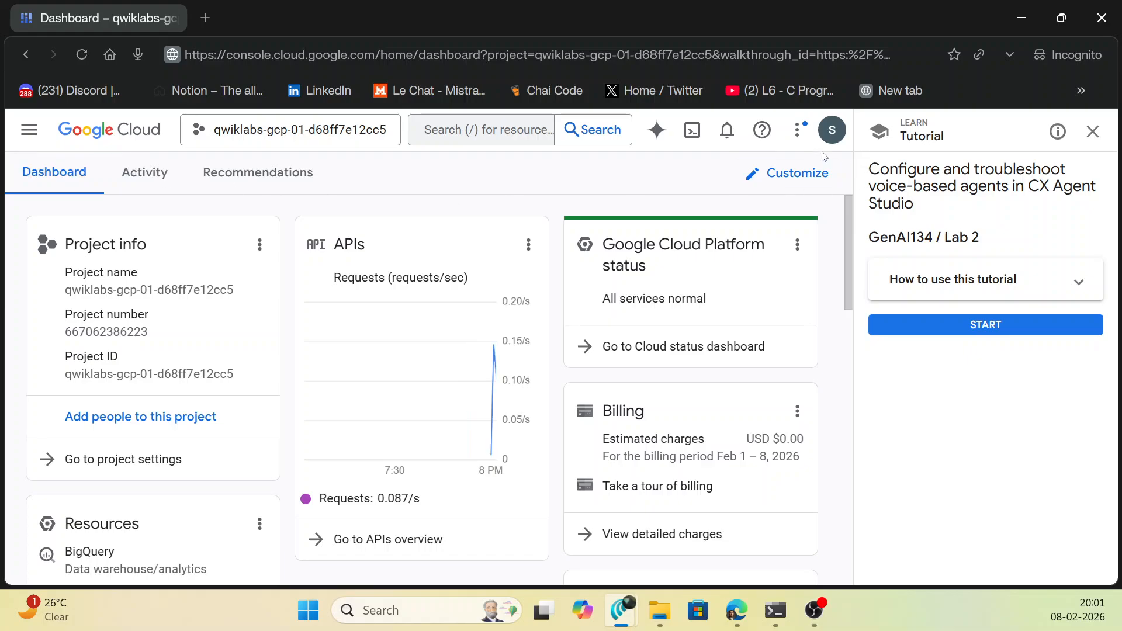
click(1092, 135)
click(1072, 385)
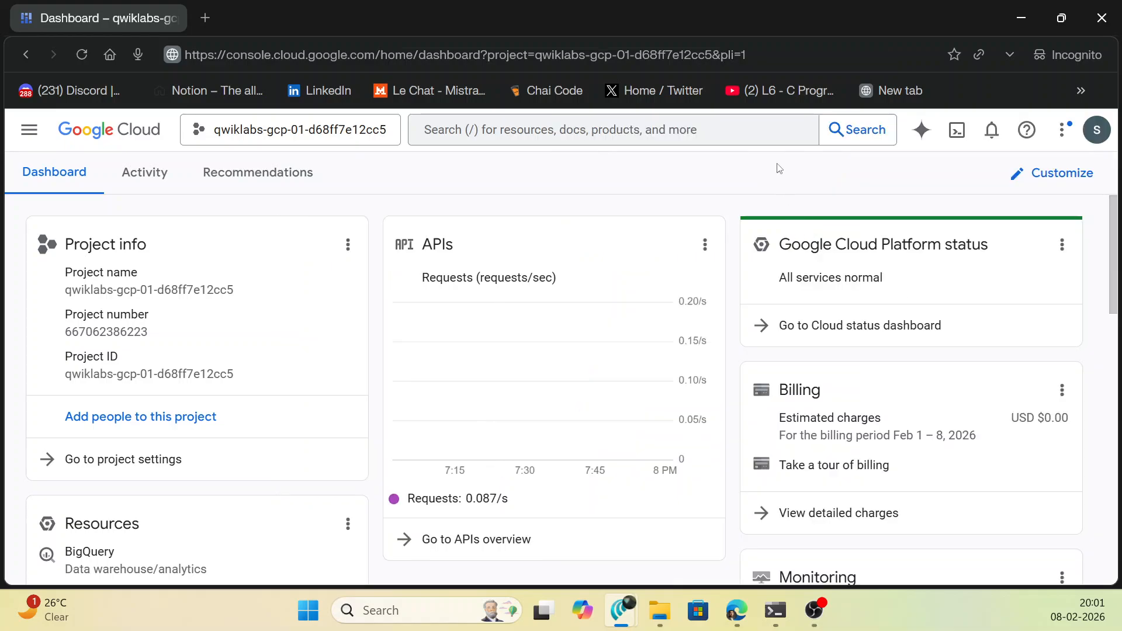
- Launch Cloud Shell for the lab project and authorize it to use the account's credentials
click(954, 130)
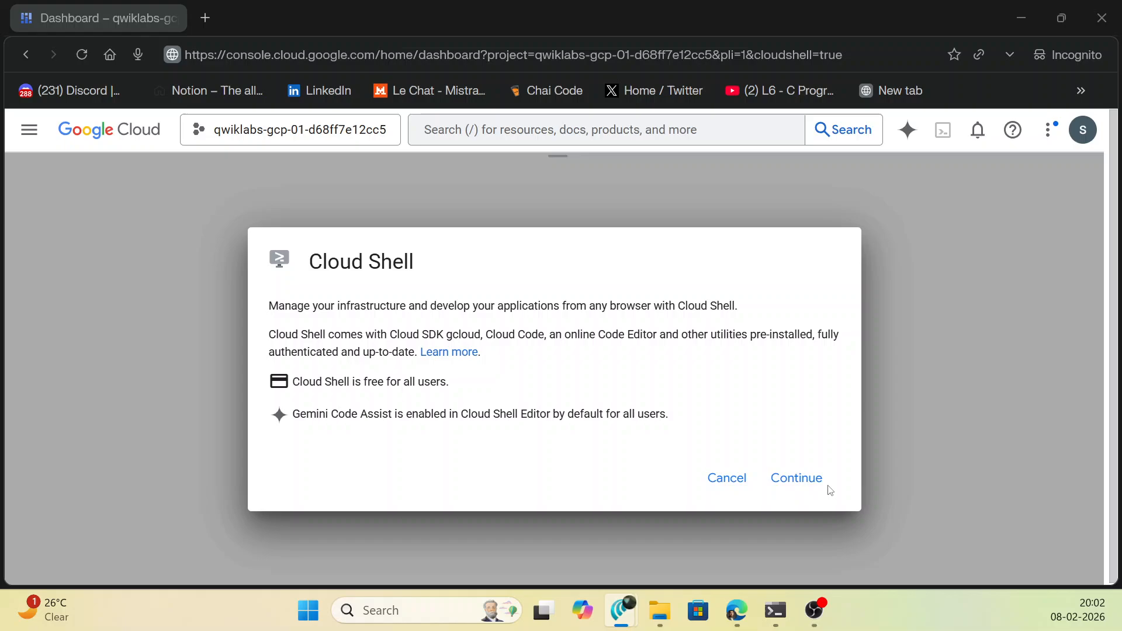
click(828, 487)
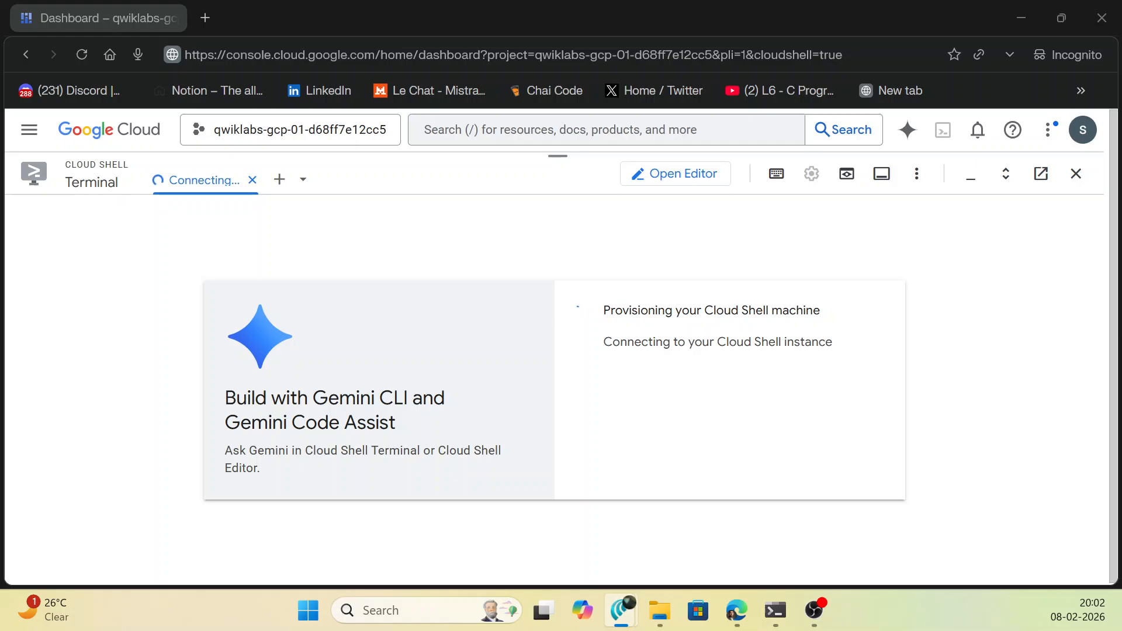
key(ctrl+a)
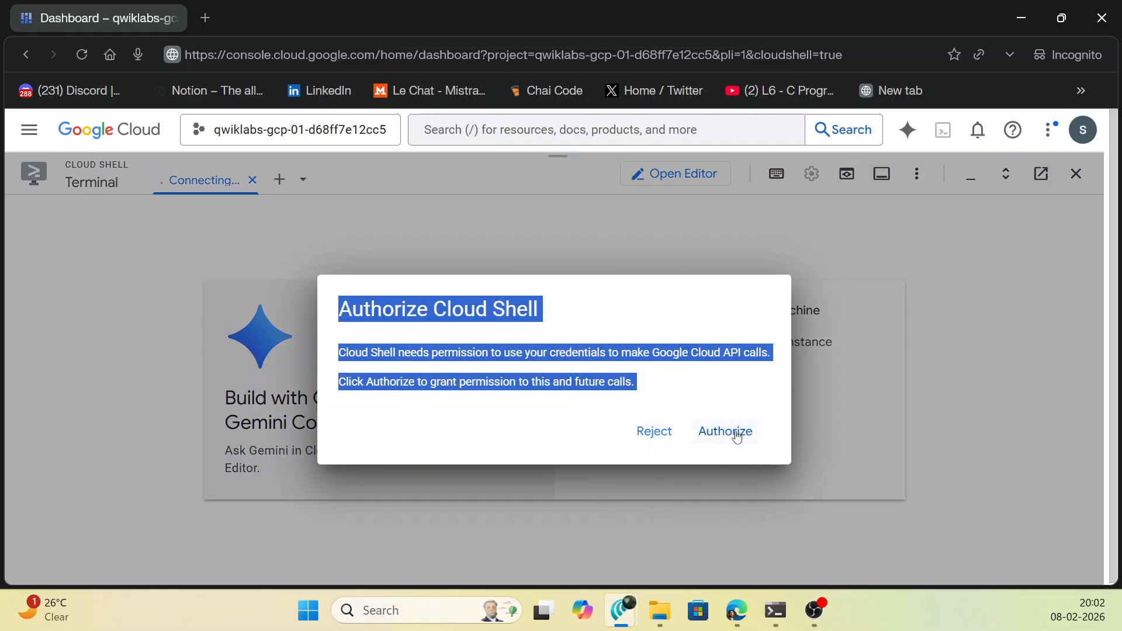
click(732, 440)
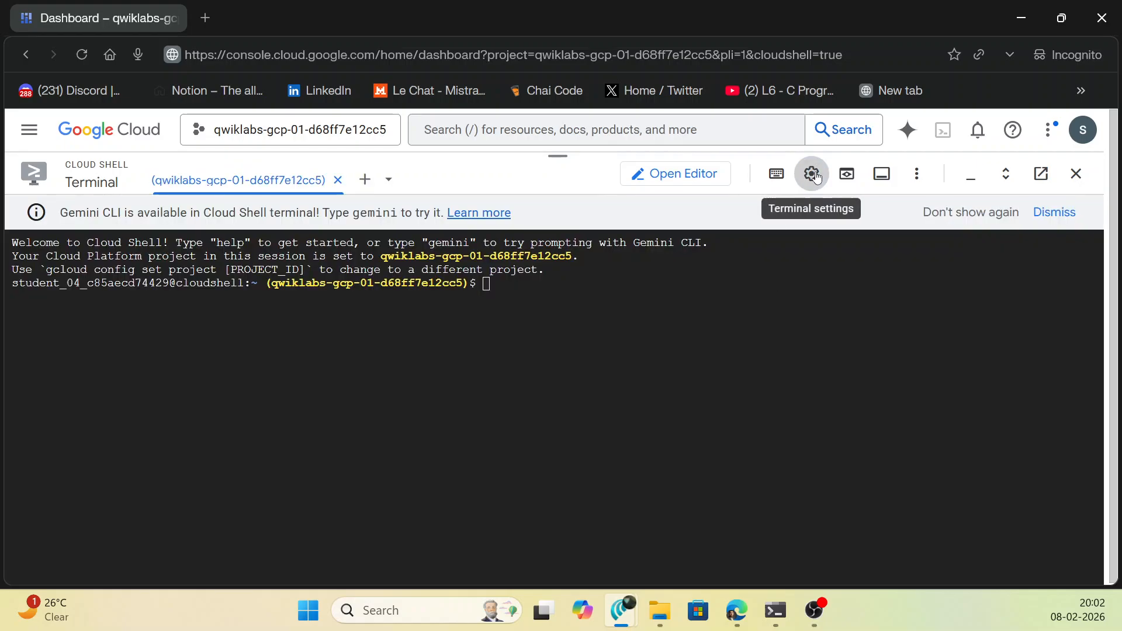
- Set the Cloud Shell terminal's text size to Largest
click(812, 173)
mouse_move(754, 236)
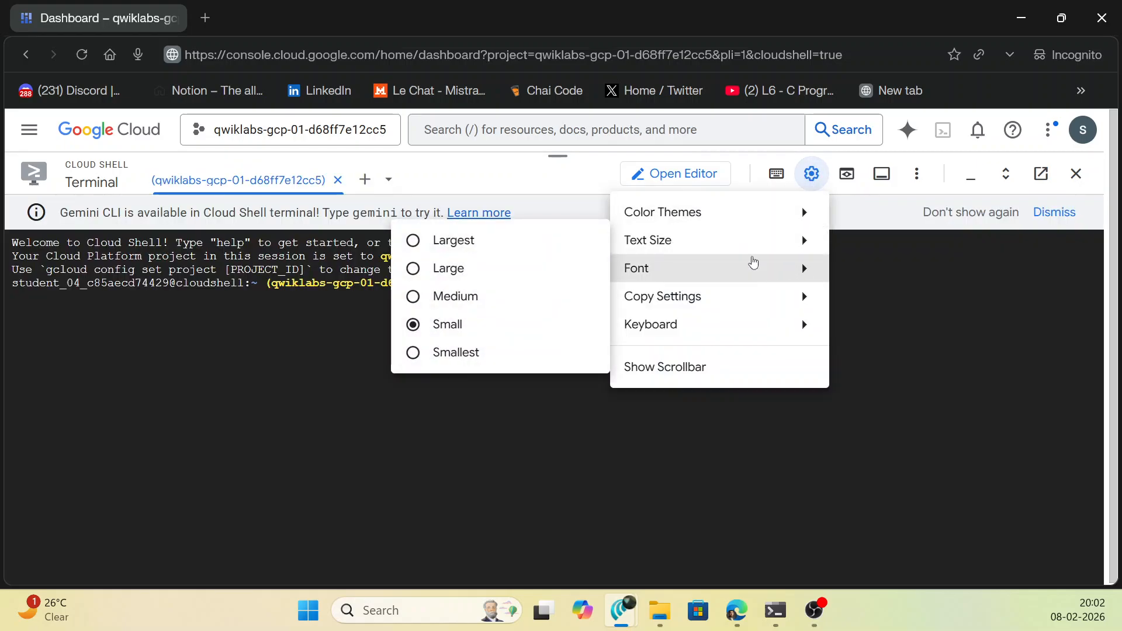
click(594, 239)
click(930, 318)
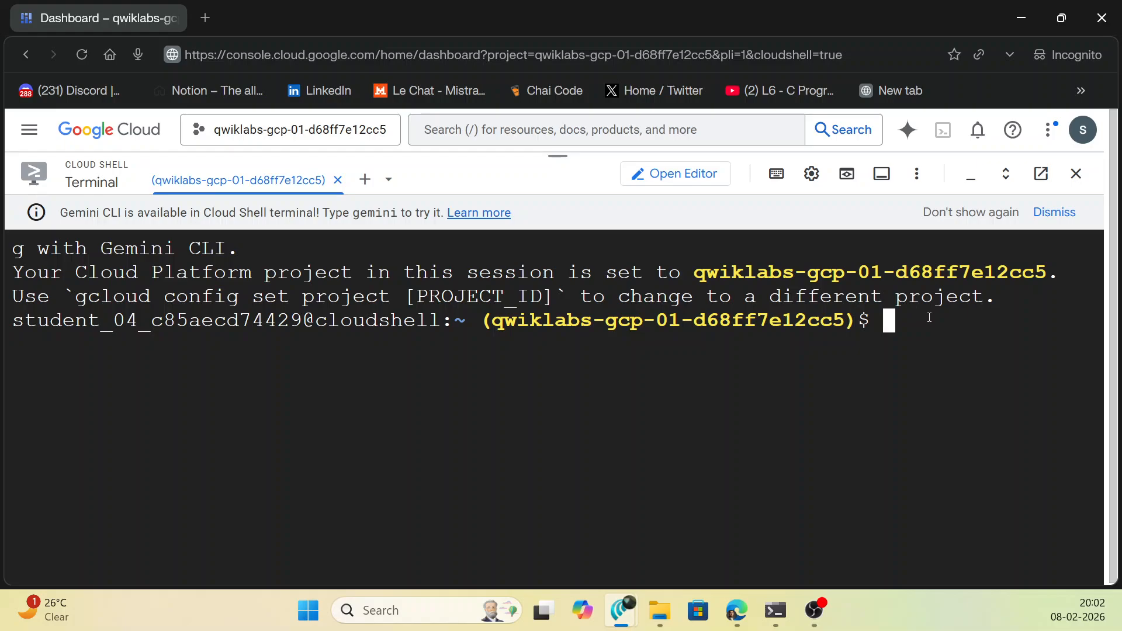
- Enable ces.googleapis.com, connectors.googleapis.com and compute.googleapis.com with gcloud services enable for the project $GOOGLE_CLOUD_PROJECT
text(gcloud services enable ces.googleapis.com \ connectors.googleapis.com \ compute.googleapis.com --project $GOOGLE_CLOUD_PROJECT)
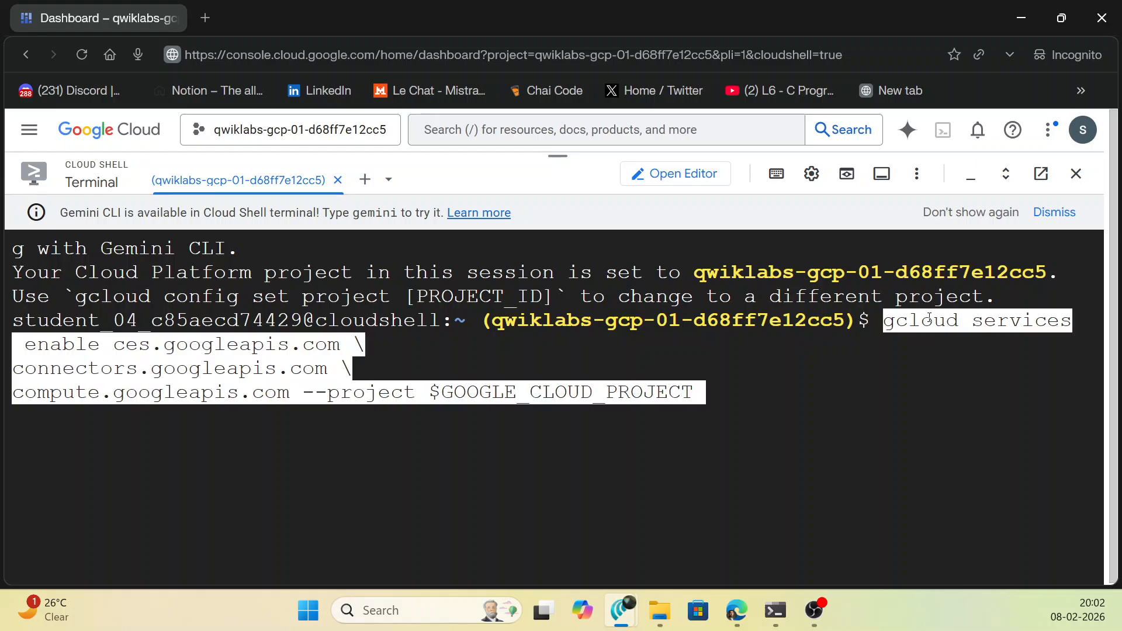
key(Return)
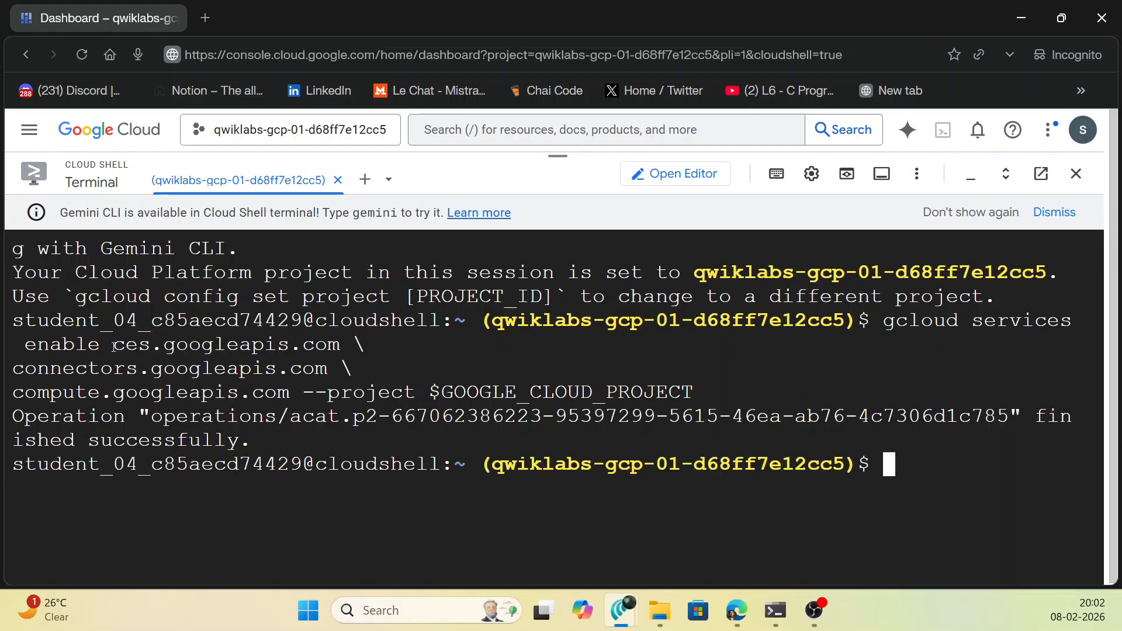
drag(113, 346, 342, 343)
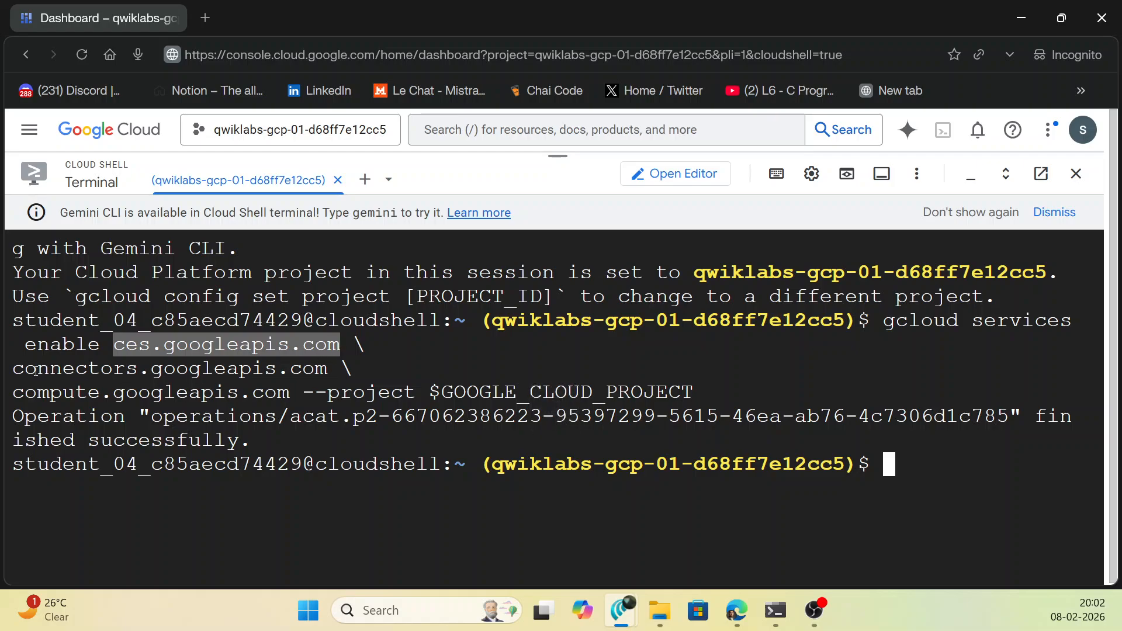
drag(37, 370, 302, 370)
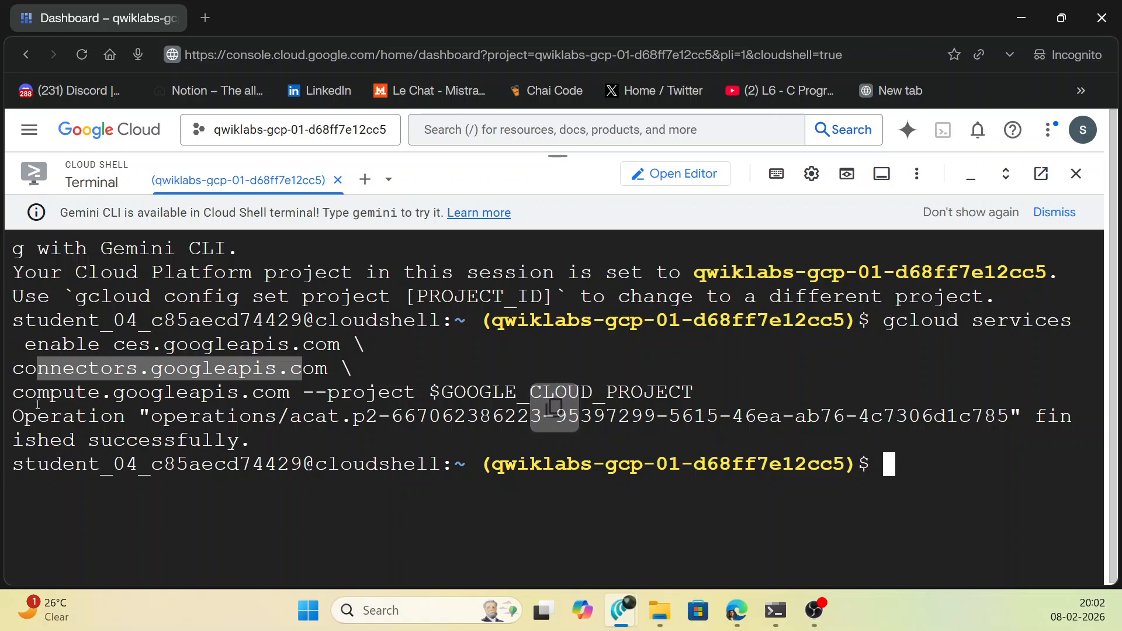
drag(37, 401, 181, 397)
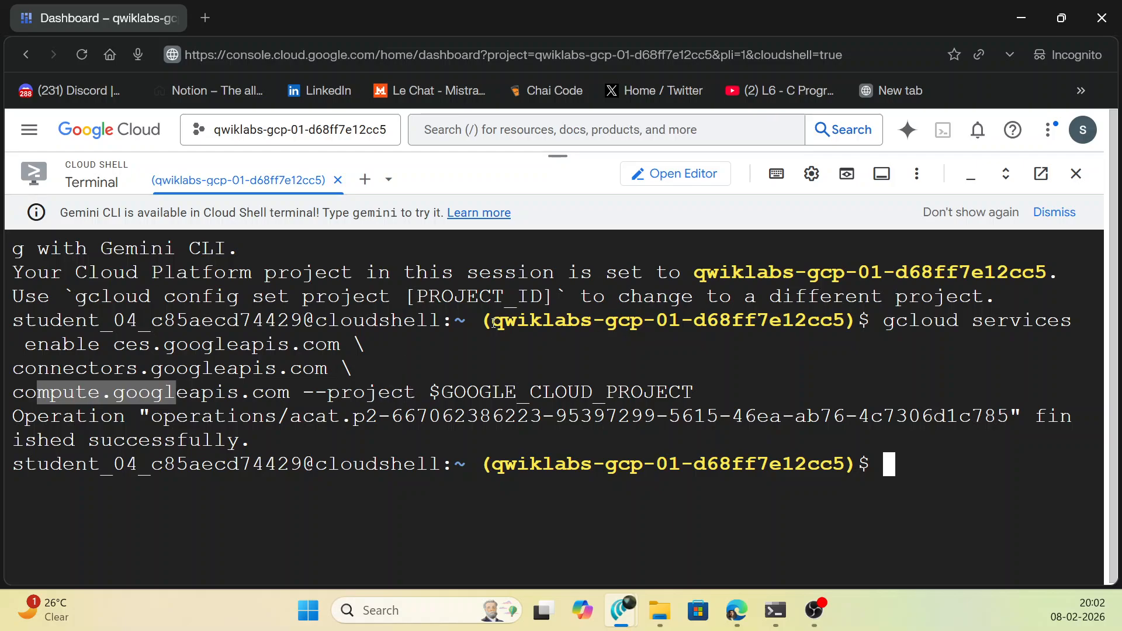
drag(489, 322, 782, 321)
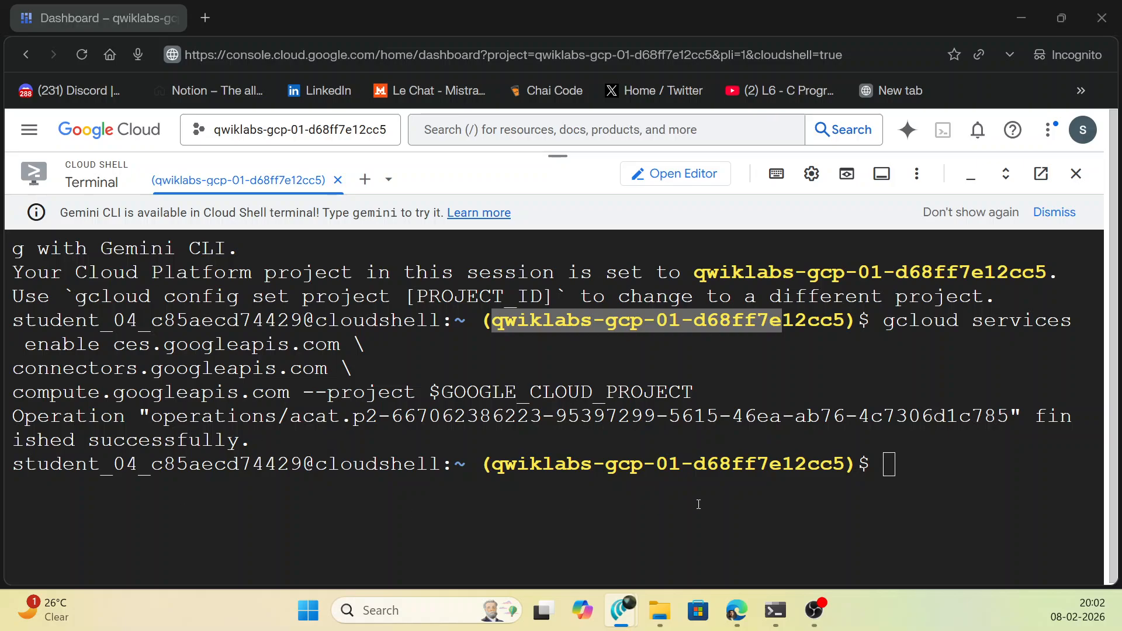
- Create the storage bucket gs://$GOOGLE_CLOUD_PROJECT-nga-logs in location us with gsutil mb for project $GOOGLE_CLOUD_PROJECT, and select its URI in the terminal
click(887, 465)
text(gsutil mb -p $GOOGLE_CLOUD_PROJECT -l us gs://$GOOGLE_CLOUD_PROJECT-nga-logs)
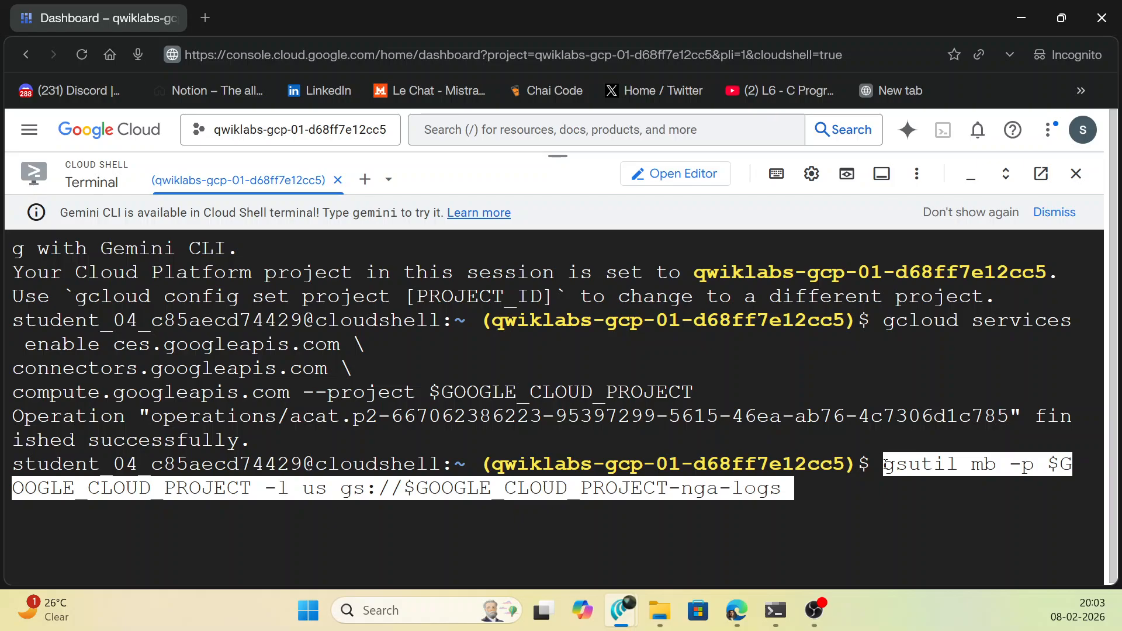
key(Return)
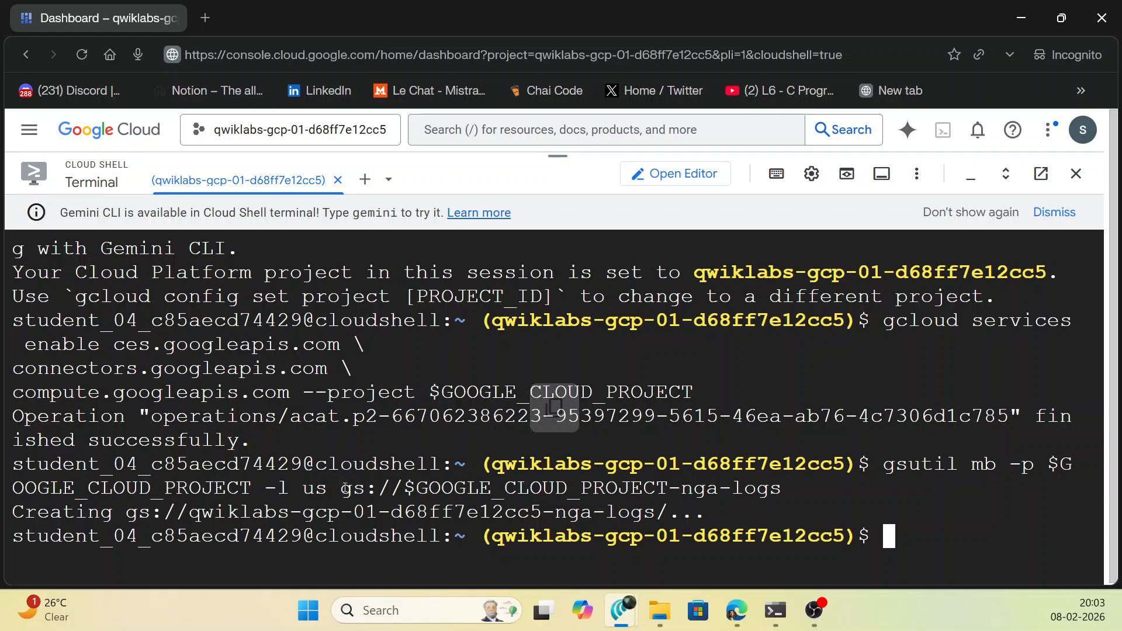
drag(341, 489, 784, 486)
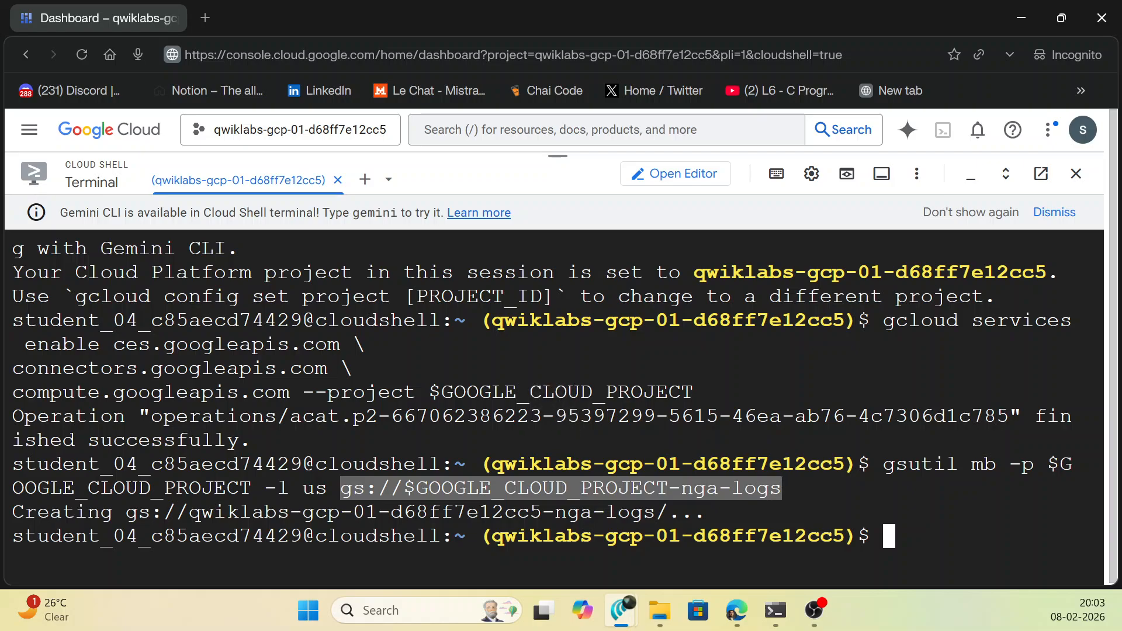
- Switch to CX Agent Studio and continue with the project qwiklabs-gcp-01-d68ff7e12cc5
key(alt+Tab)
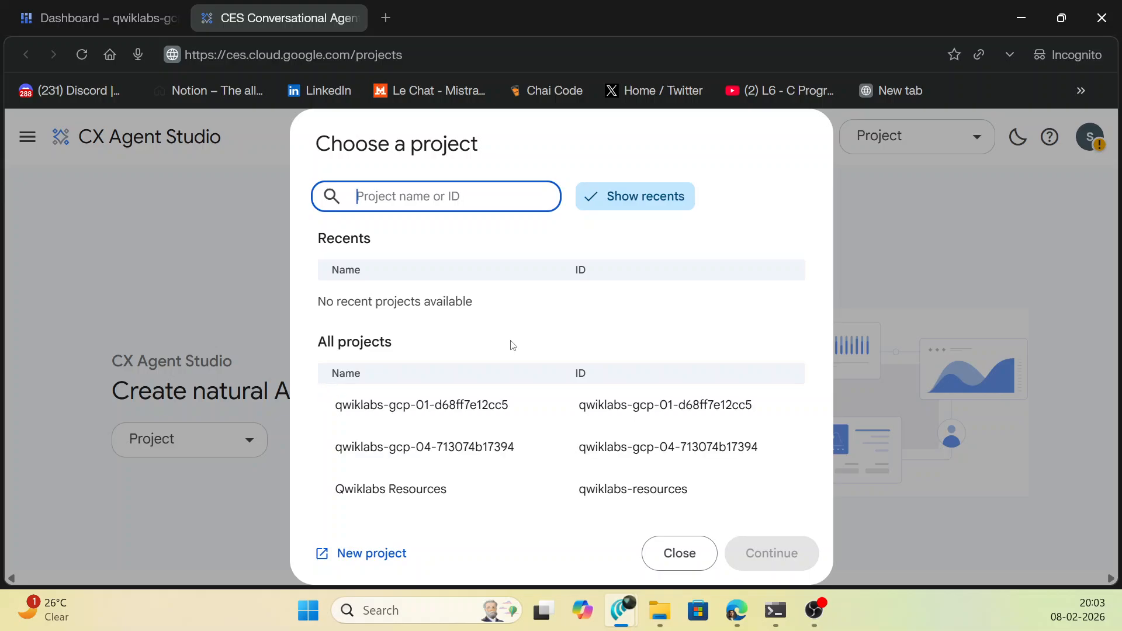
click(472, 409)
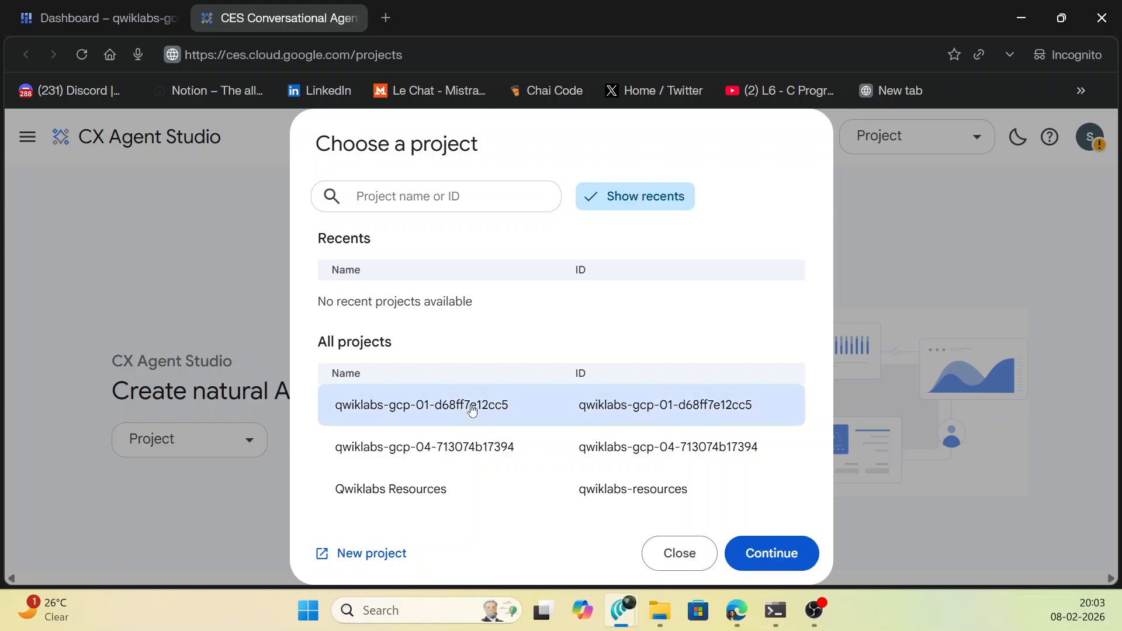
click(779, 557)
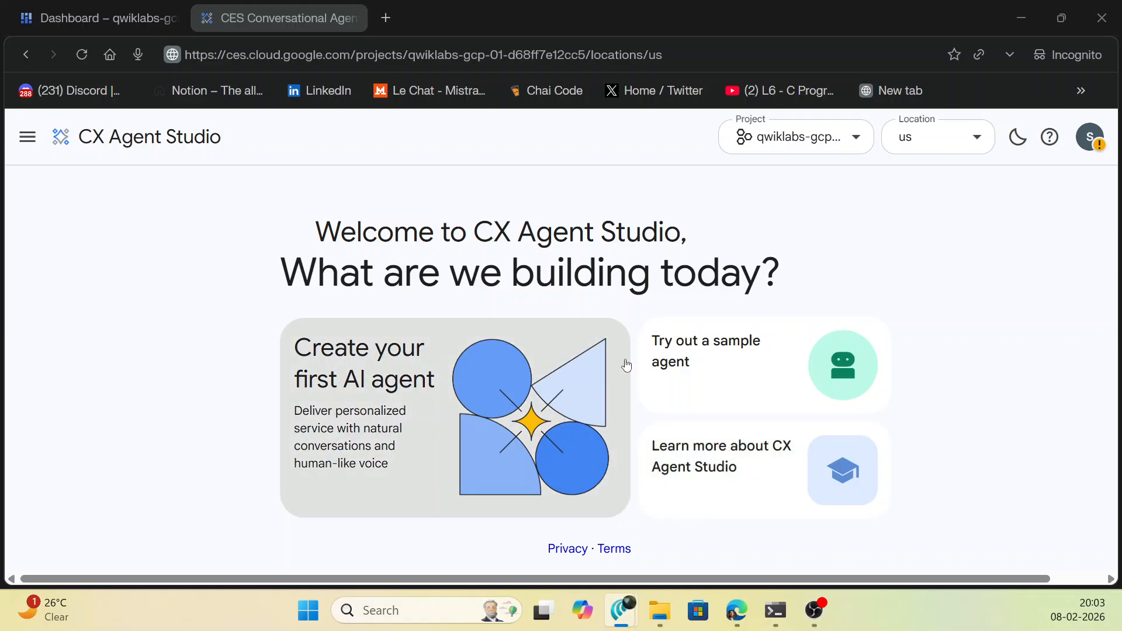
- Create the first AI agent with the name cymbal-car-service-agent and conversation logging enabled
click(368, 349)
text(cymbal-car-service-agent)
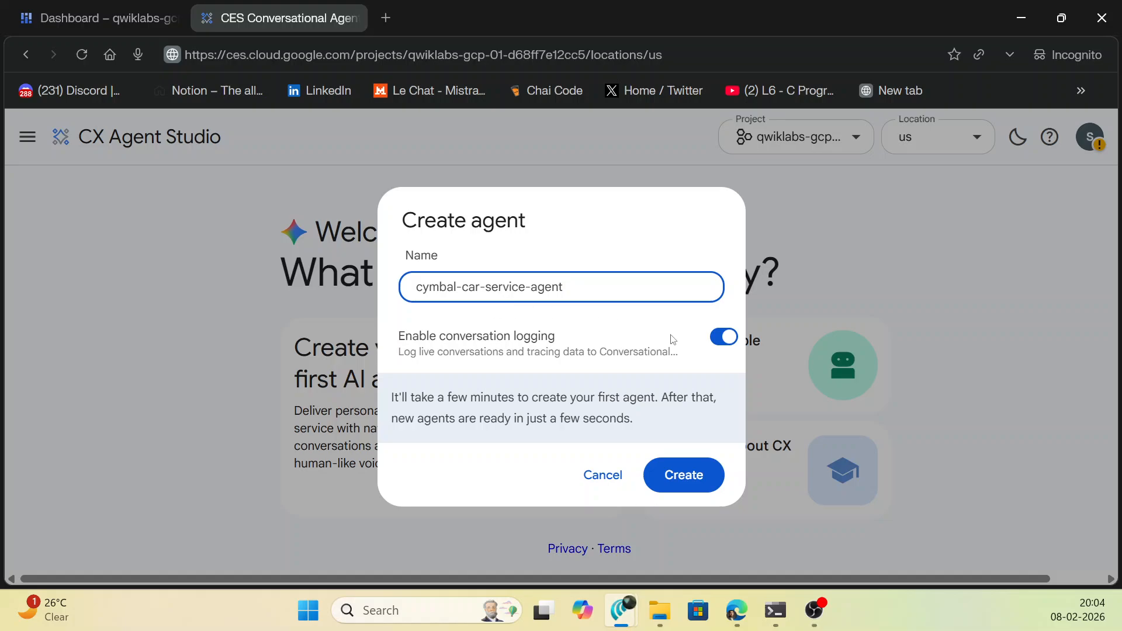
click(680, 475)
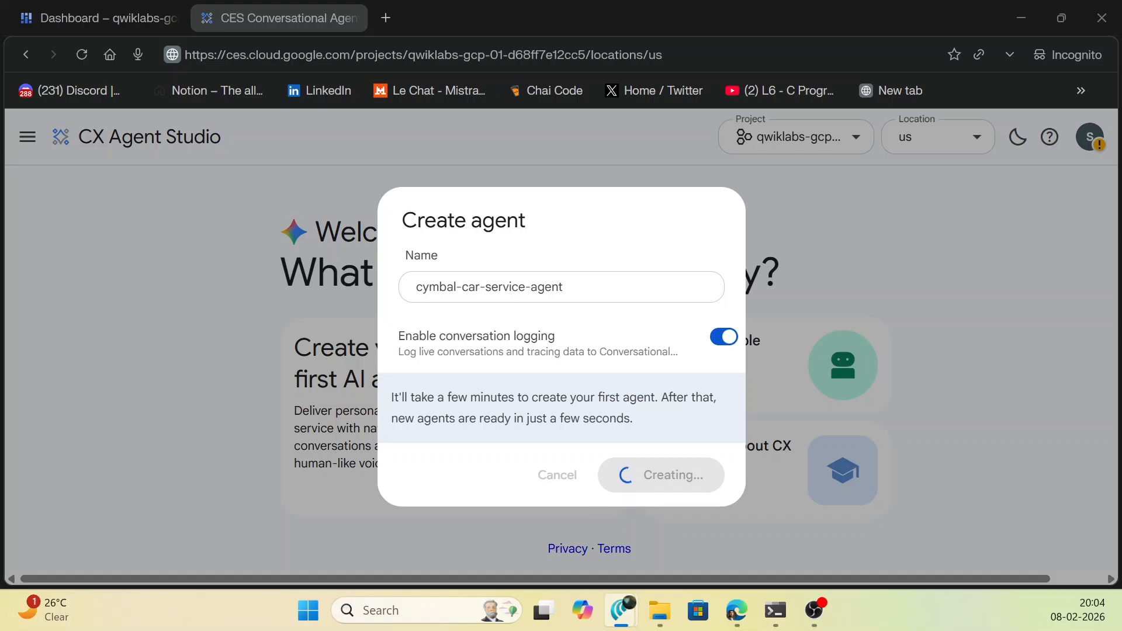
key(alt+Tab)
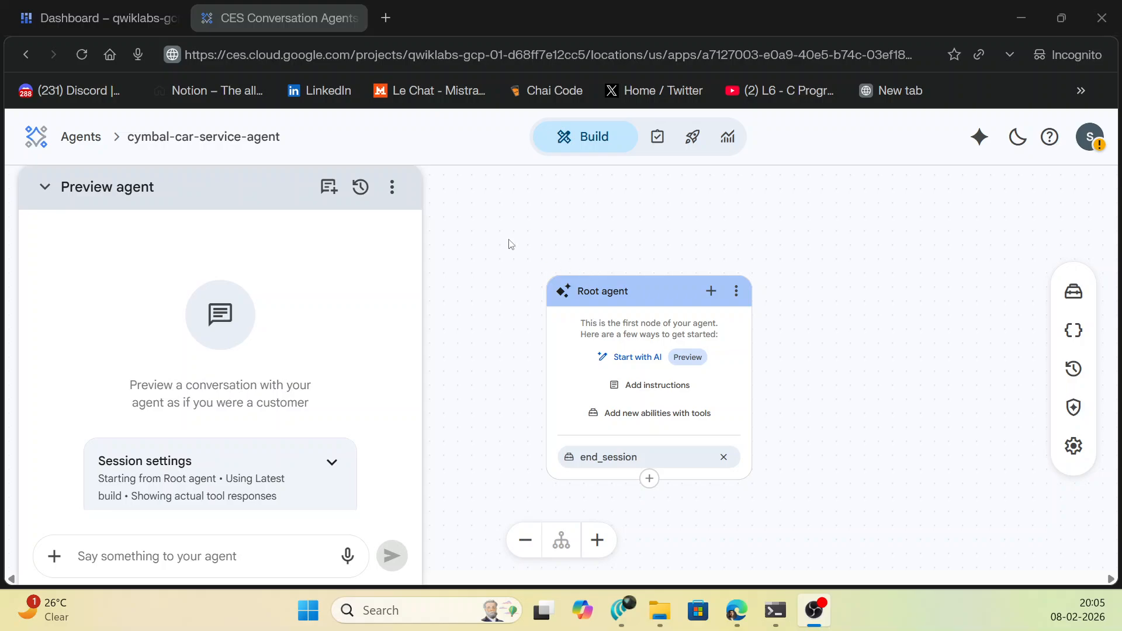
key(alt+Tab)
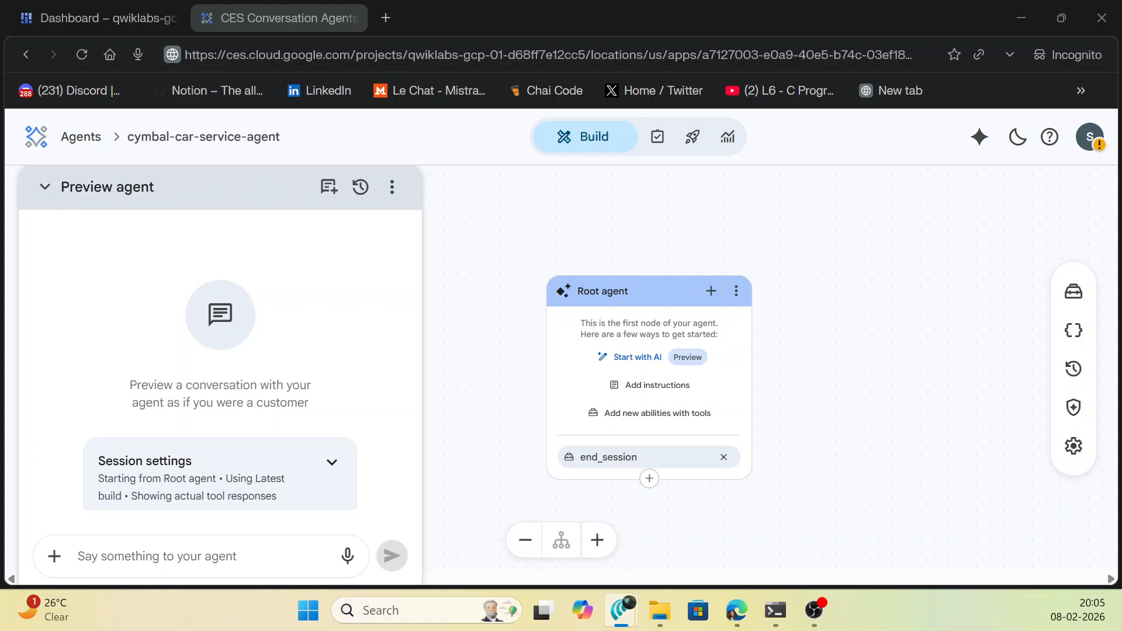
- Go back to the agents list and start an import into cymbal-car-service-agent with the Overwrite option
click(393, 191)
click(370, 212)
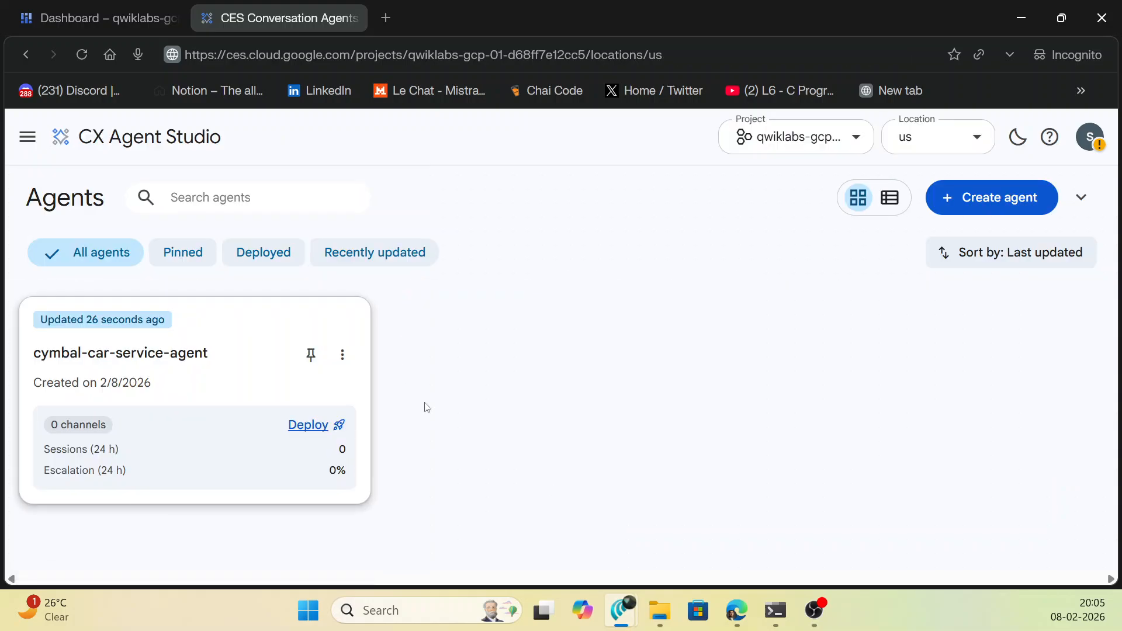
click(342, 354)
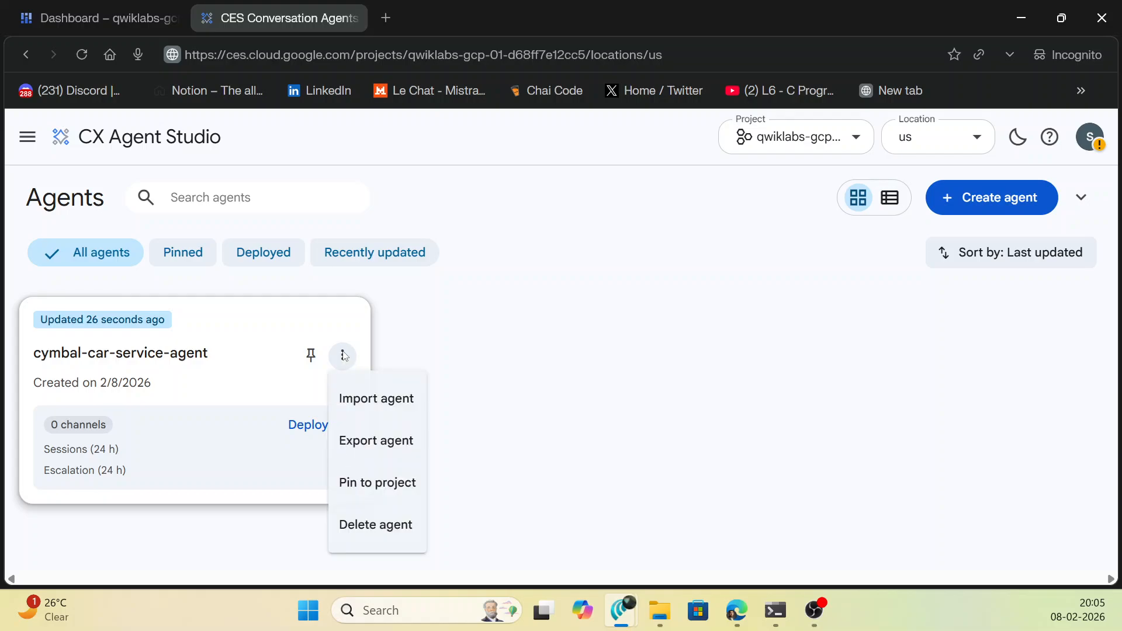
click(349, 397)
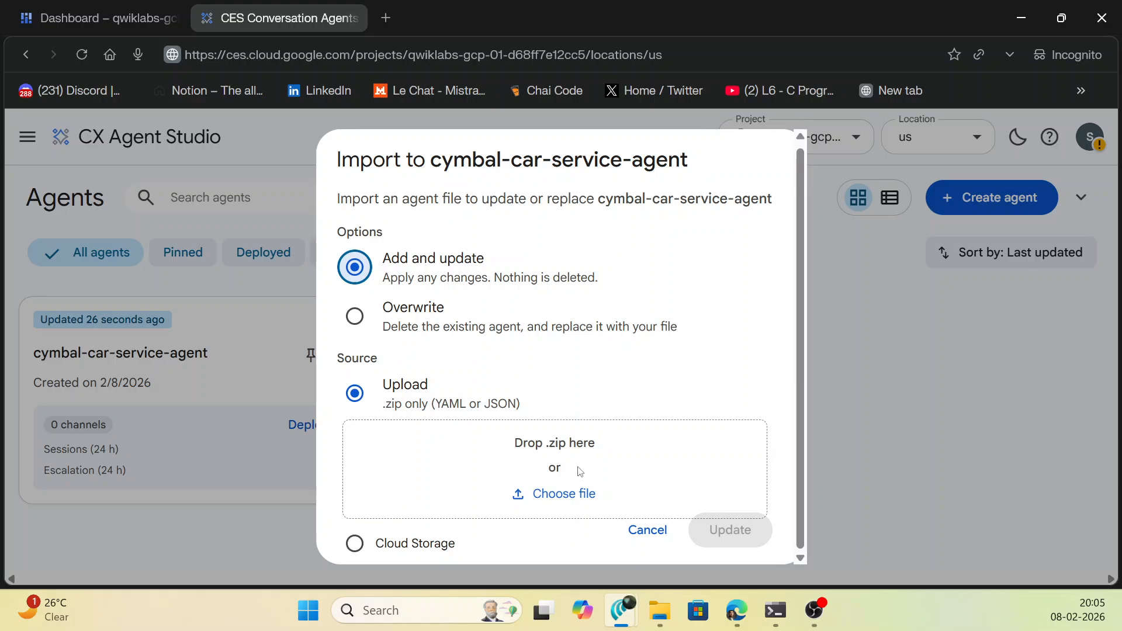
click(353, 543)
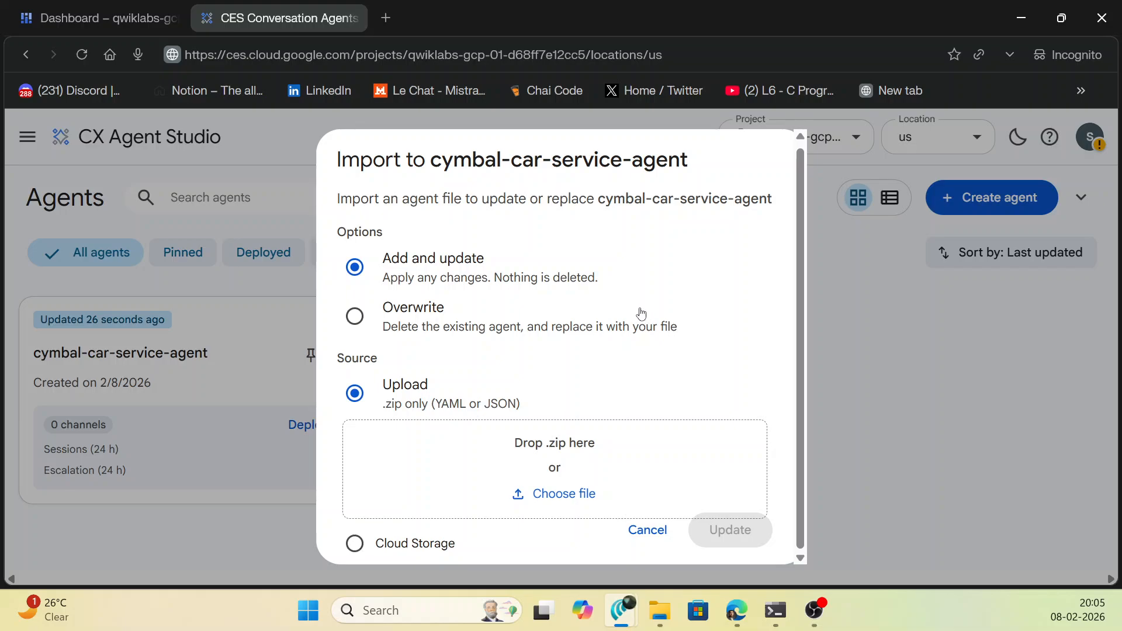
click(369, 323)
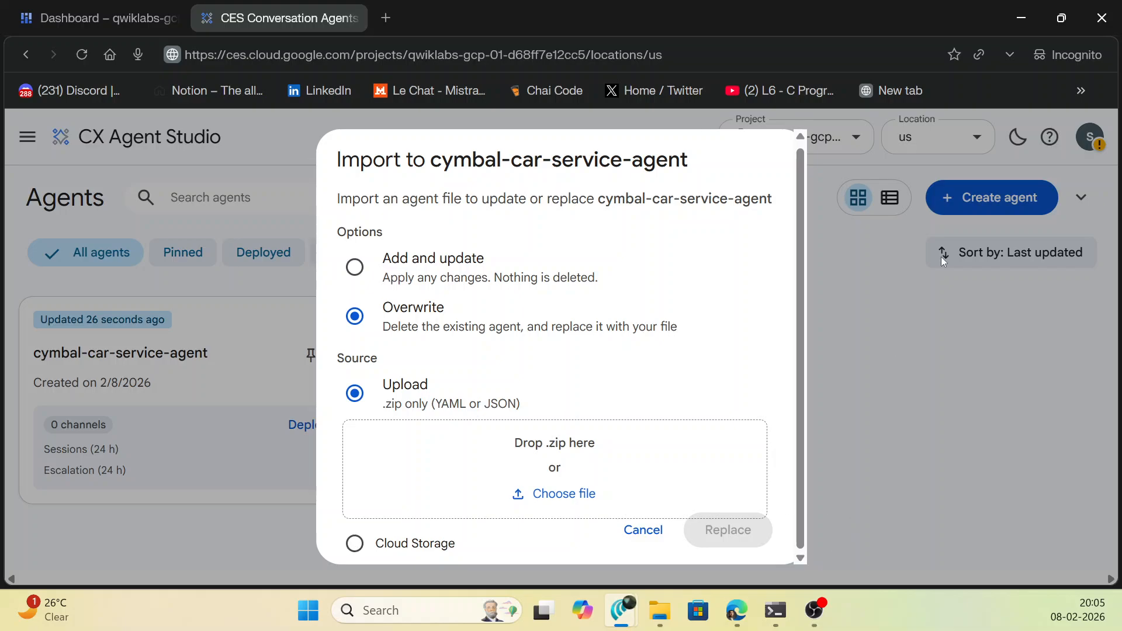
- Replace the agent with the Cloud Storage file gs://partner-genai-bucket/next-gen-conversational-agents/v1.1/lab002_voice_agents/exported-agent-lab001.zip
click(1011, 54)
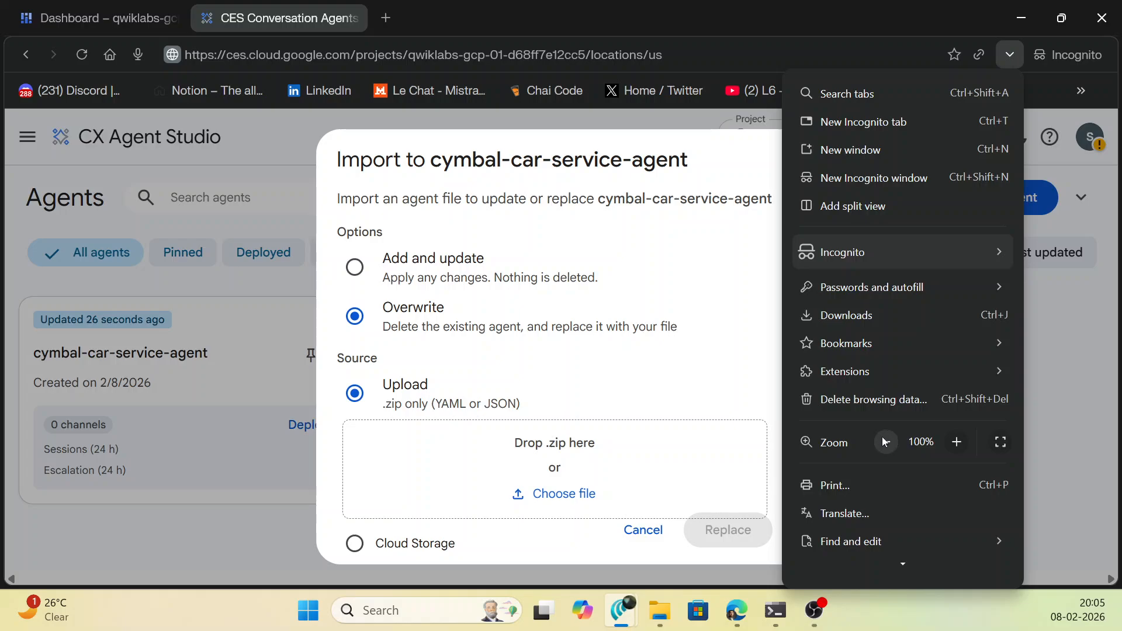
click(887, 443)
click(887, 443)
click(395, 481)
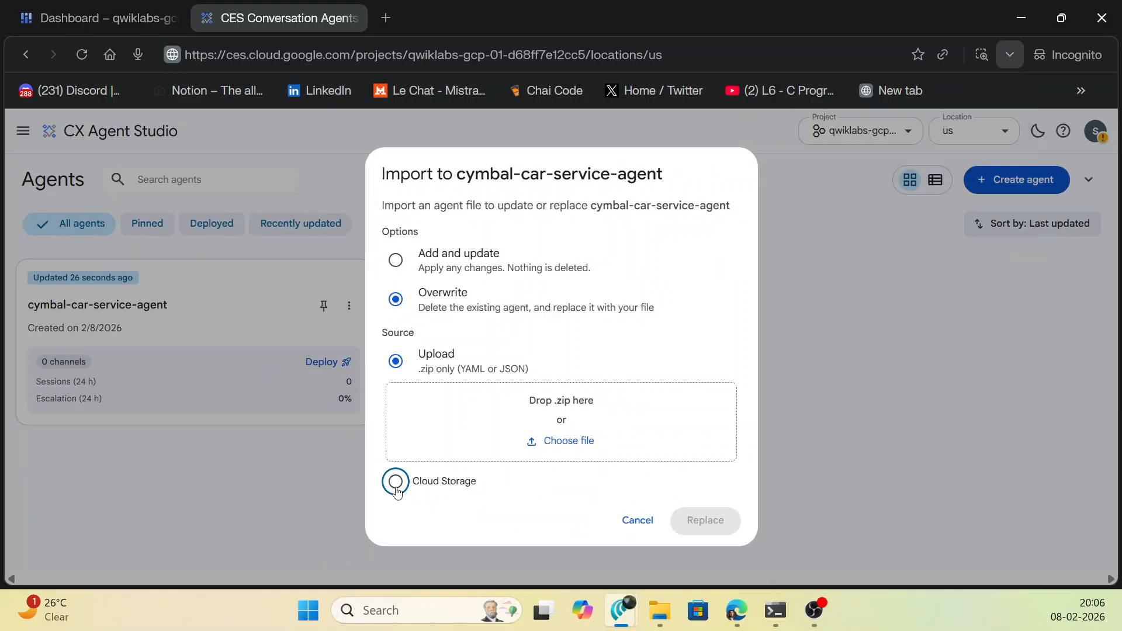
click(396, 482)
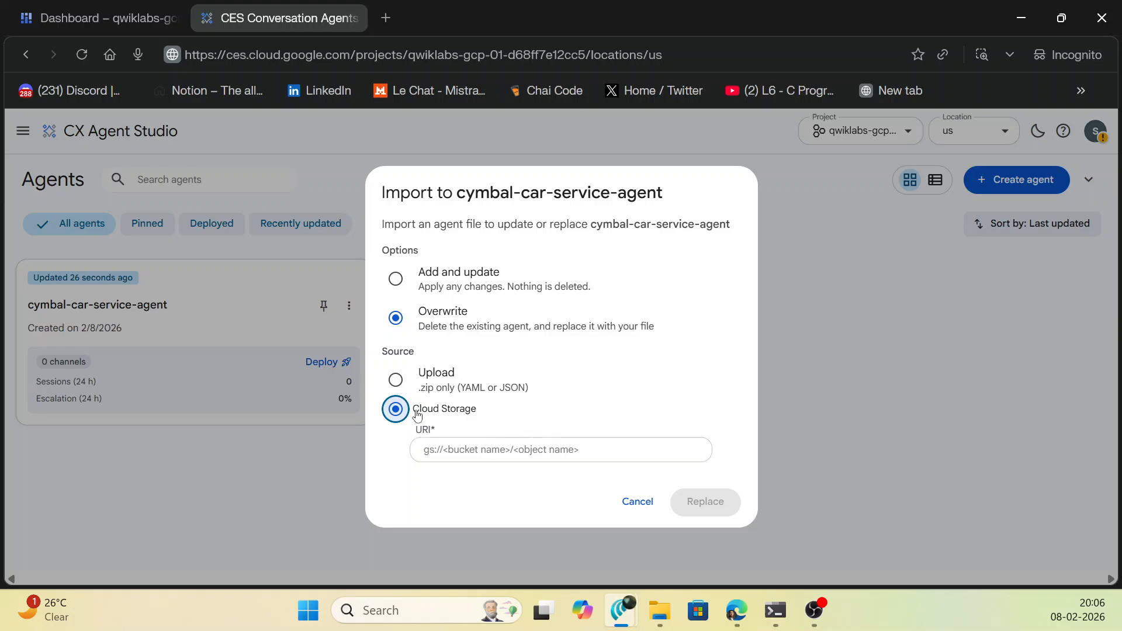
click(447, 456)
key(ctrl+v)
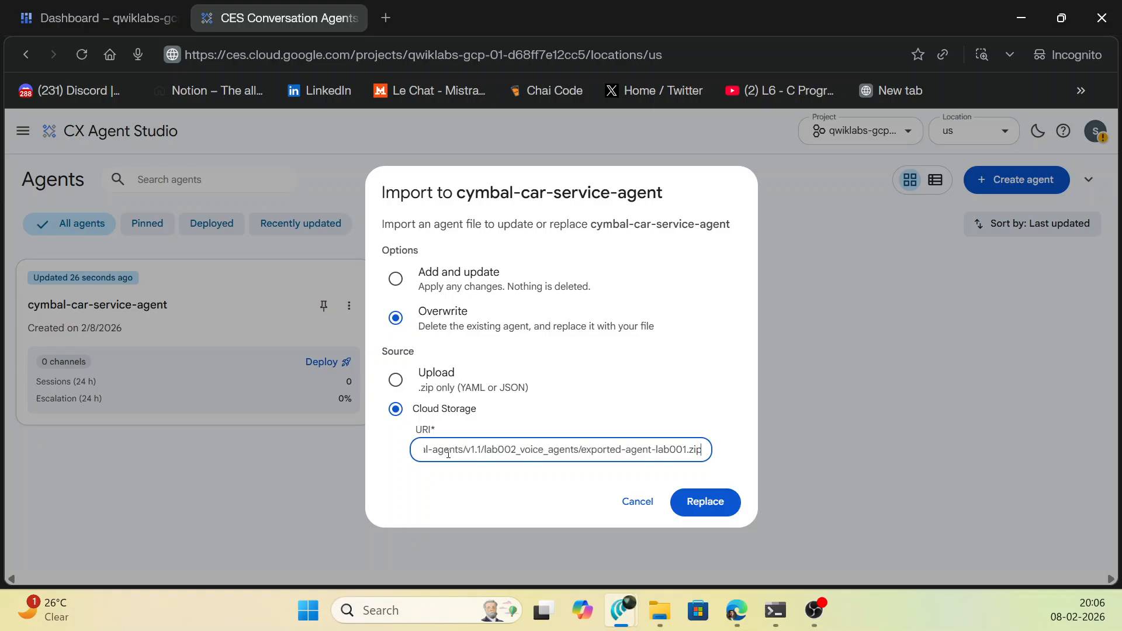
click(705, 501)
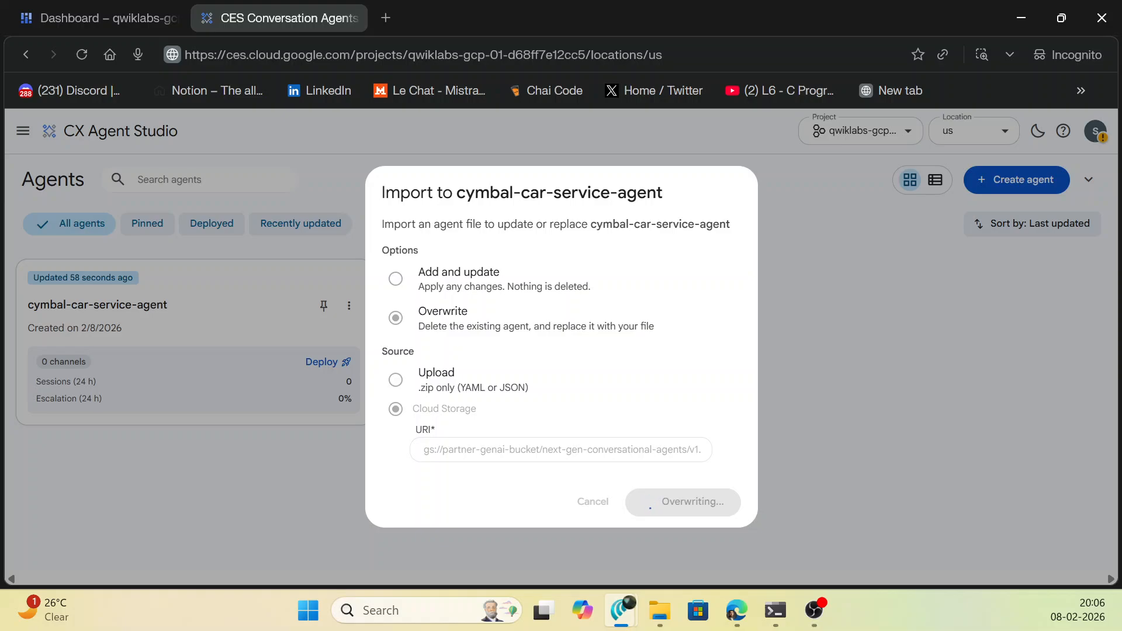
click(814, 611)
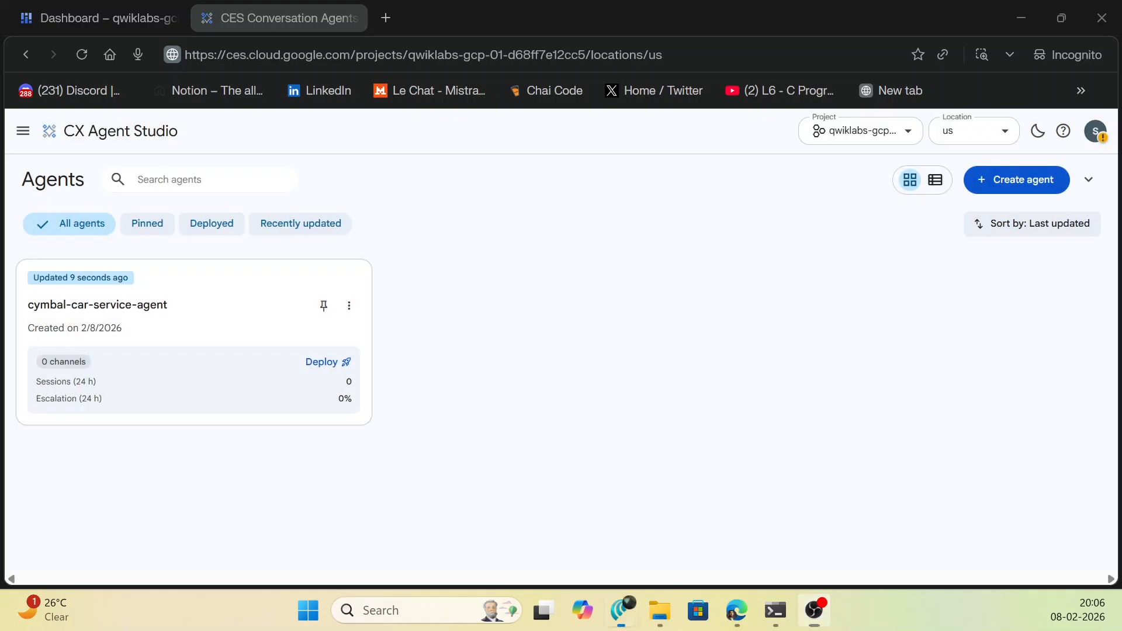
key(alt+Tab)
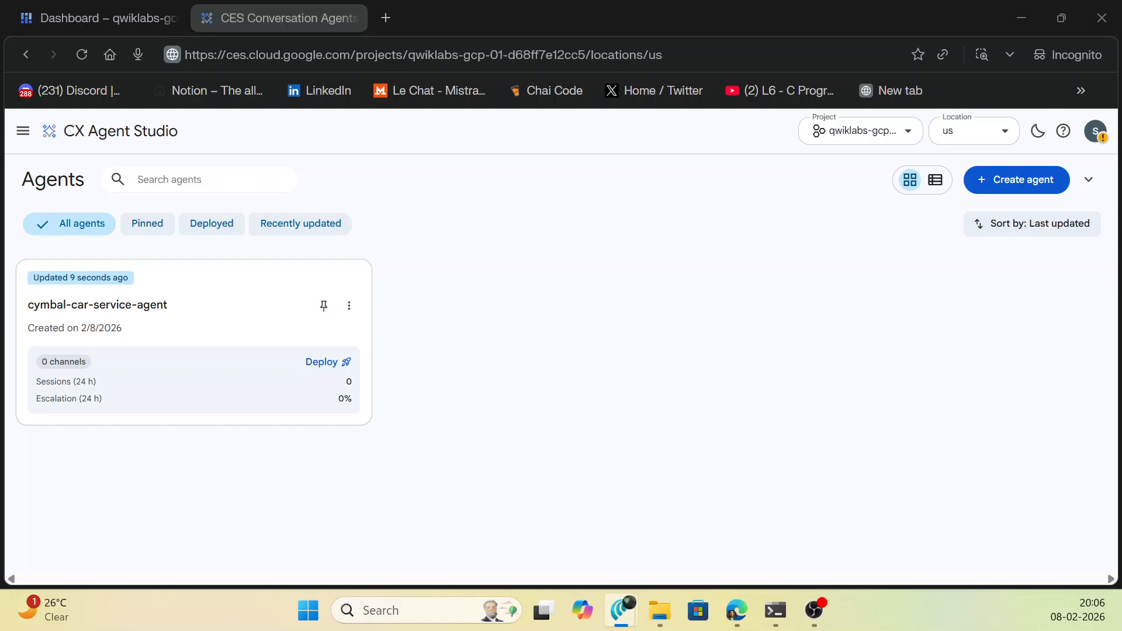
- In Cloud Shell, try to grant the student account roles/ces.client and roles/ces.viewer, and the CES service account roles/storage.objectUser and roles/discoveryengine.user
click(131, 21)
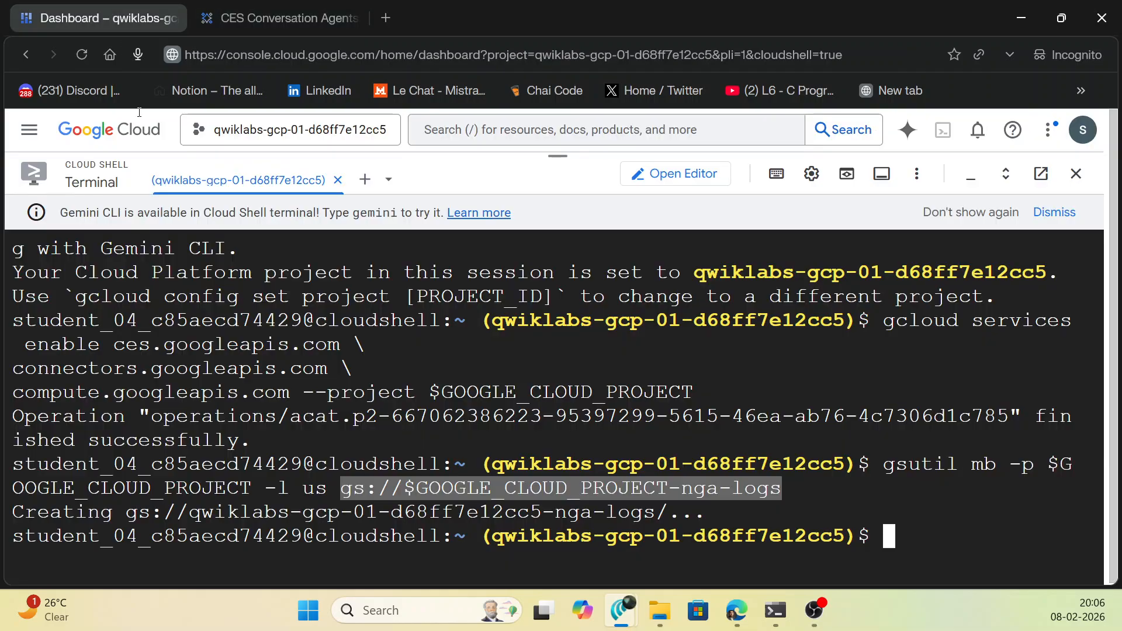
click(906, 549)
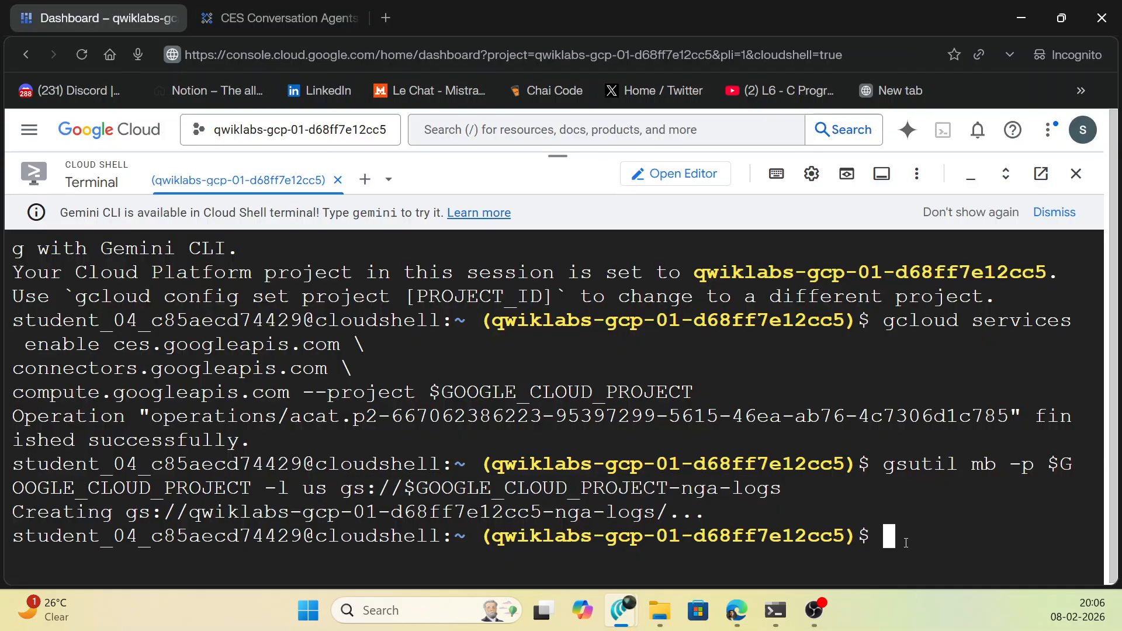
text(export USER_ACCOUNT_EMAIL=<your qwiklabs student account email>  gcloud projects add-iam-policy-binding $GOOGLE_CLOUD_PROJECT \ --member="user:$USER_ACCOUNT_EMAIL" --role="roles/ces.client"  gcloud projects add-iam-policy-binding $GOOGLE_CLOUD_PROJECT \ --member="user:$USER_ACCOUNT_EMAIL" --role="roles/ces.viewer")
key(Return)
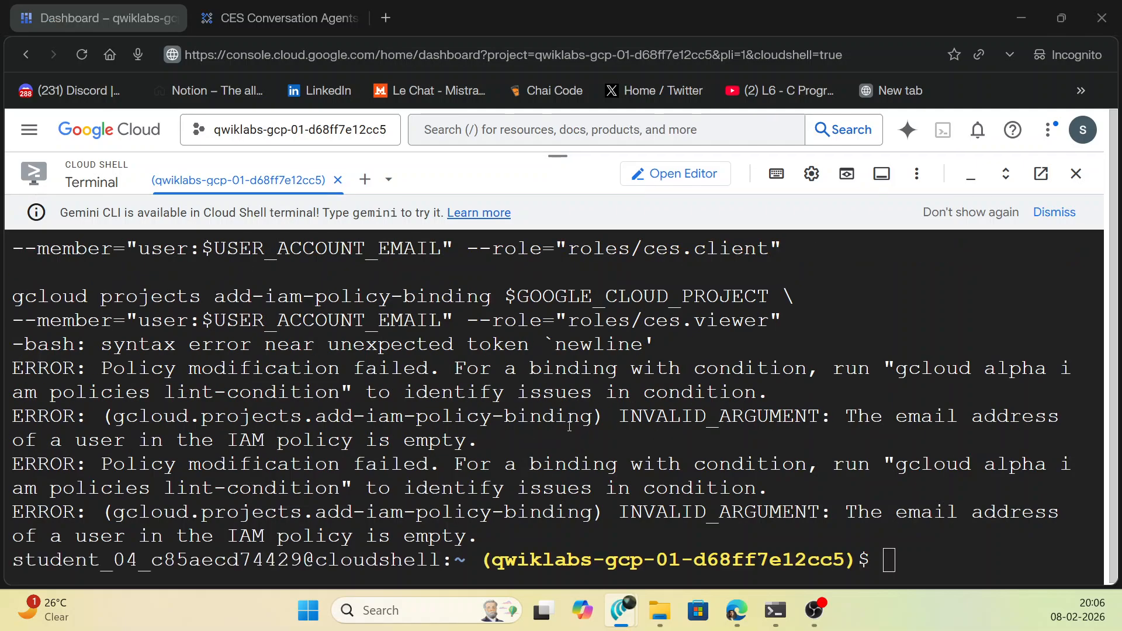
key(ctrl+v)
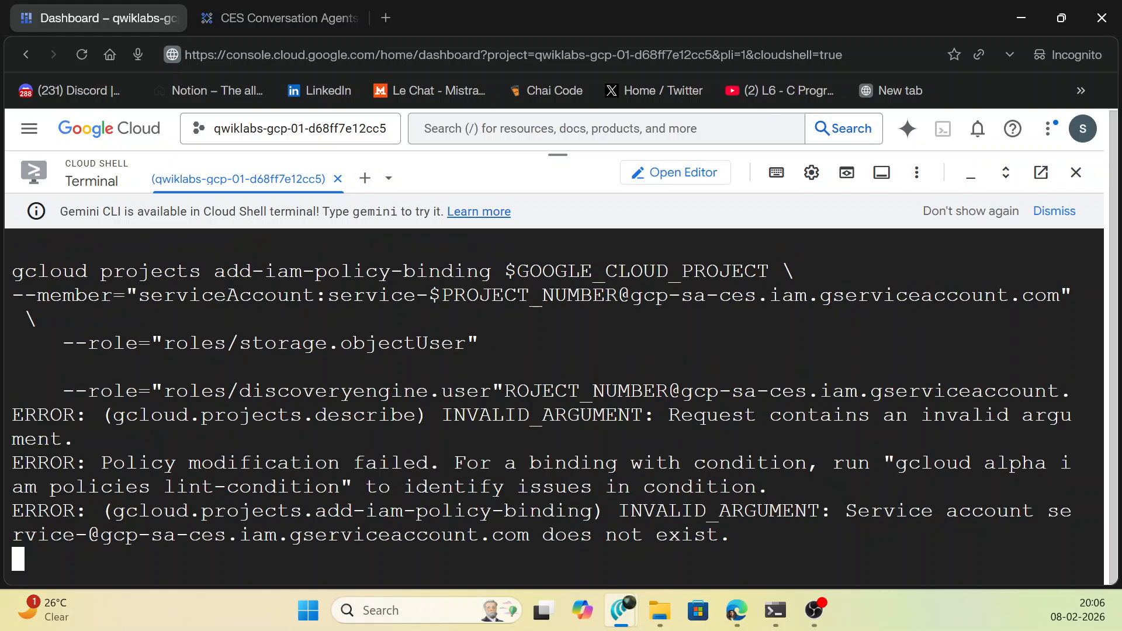
- Return to CX Agent Studio, open cymbal-car-service-agent and display its Advanced settings
click(281, 18)
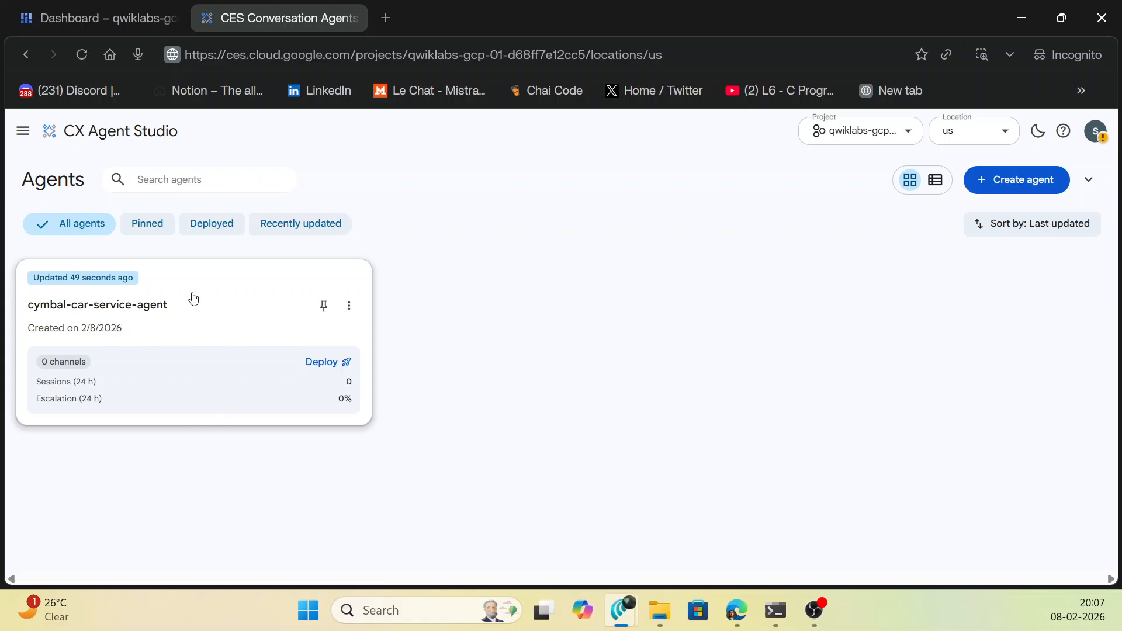
click(208, 413)
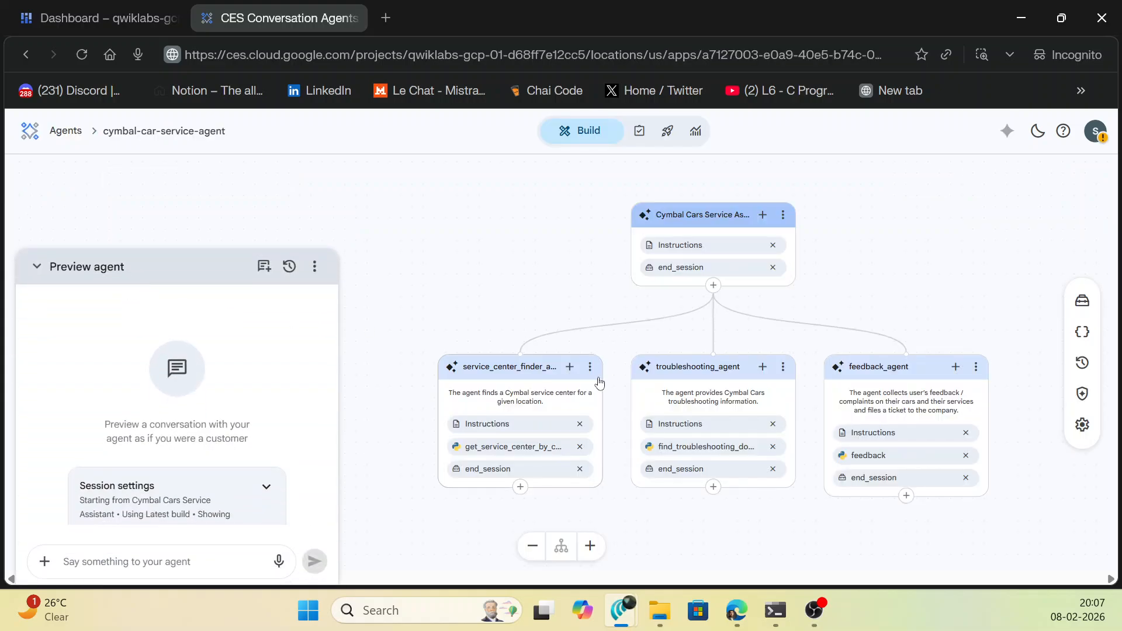
click(1083, 424)
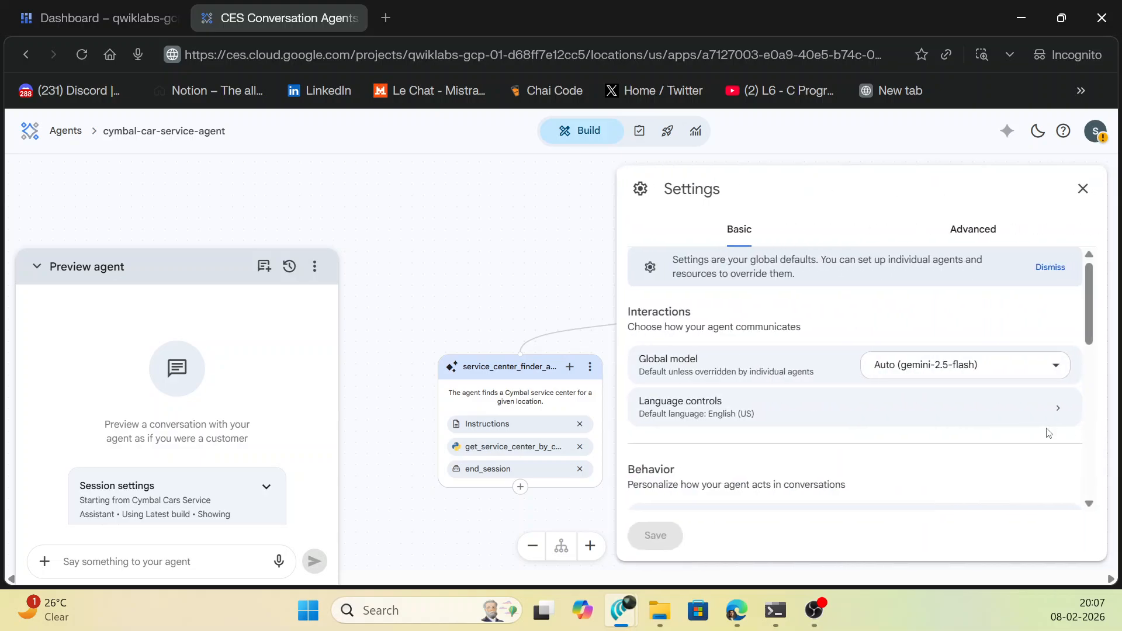
scroll(766, 375, down, 3)
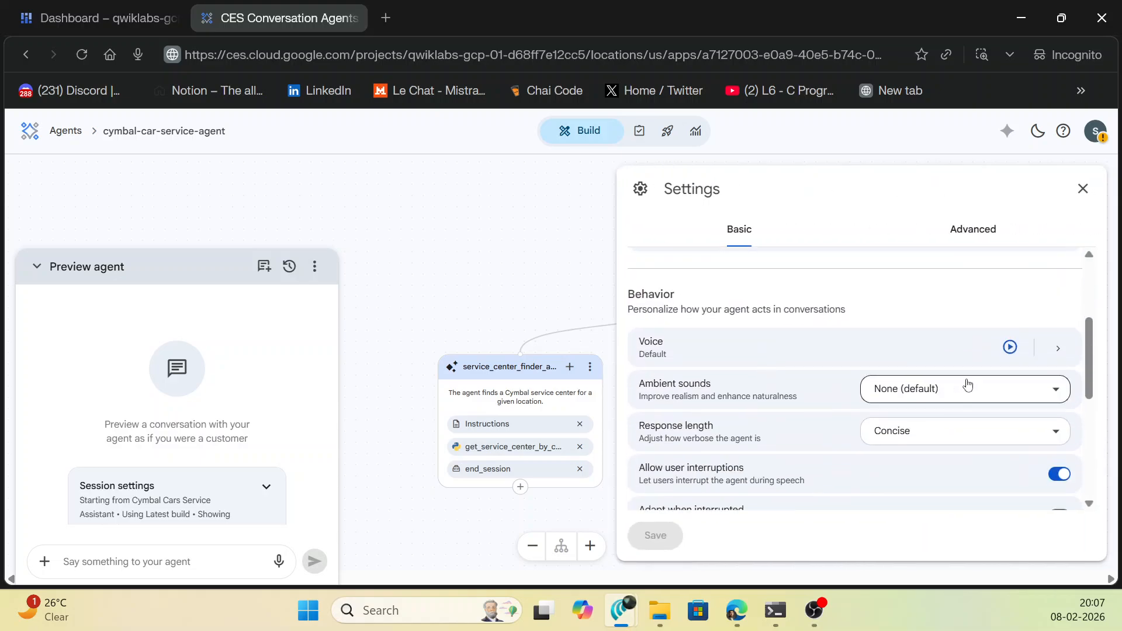
scroll(960, 271, down, 2)
click(970, 225)
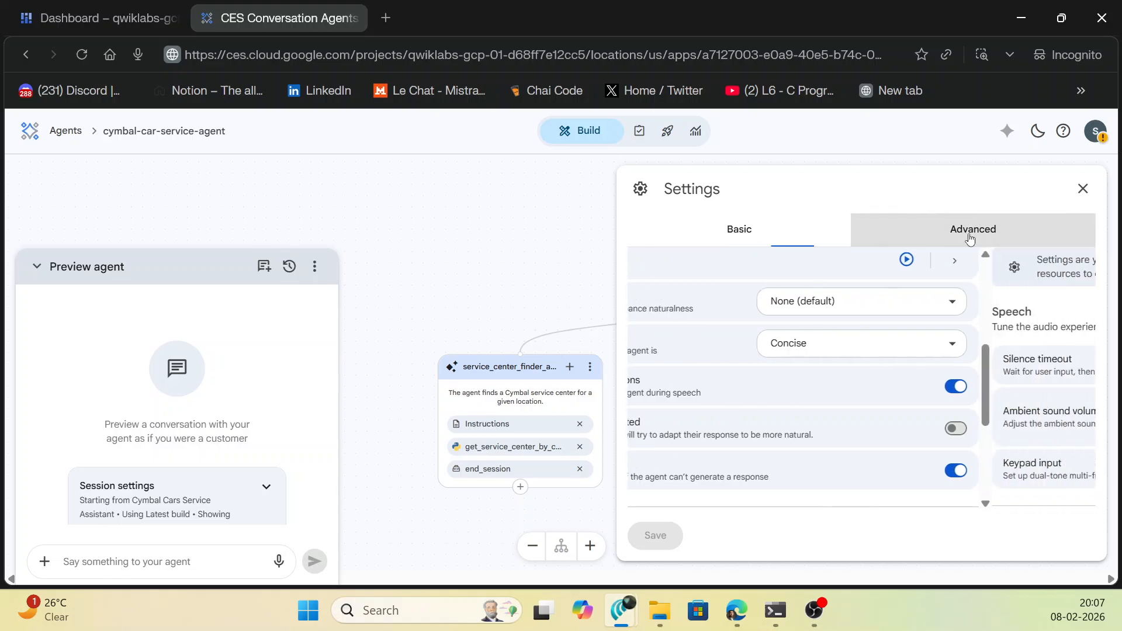
- Set the audio recording destination to the bucket gs://qwiklabs-gcp-01-d68ff7e12cc5-nga-logs, leaving the custom prefix blank
scroll(949, 401, down, 2)
scroll(948, 402, down, 3)
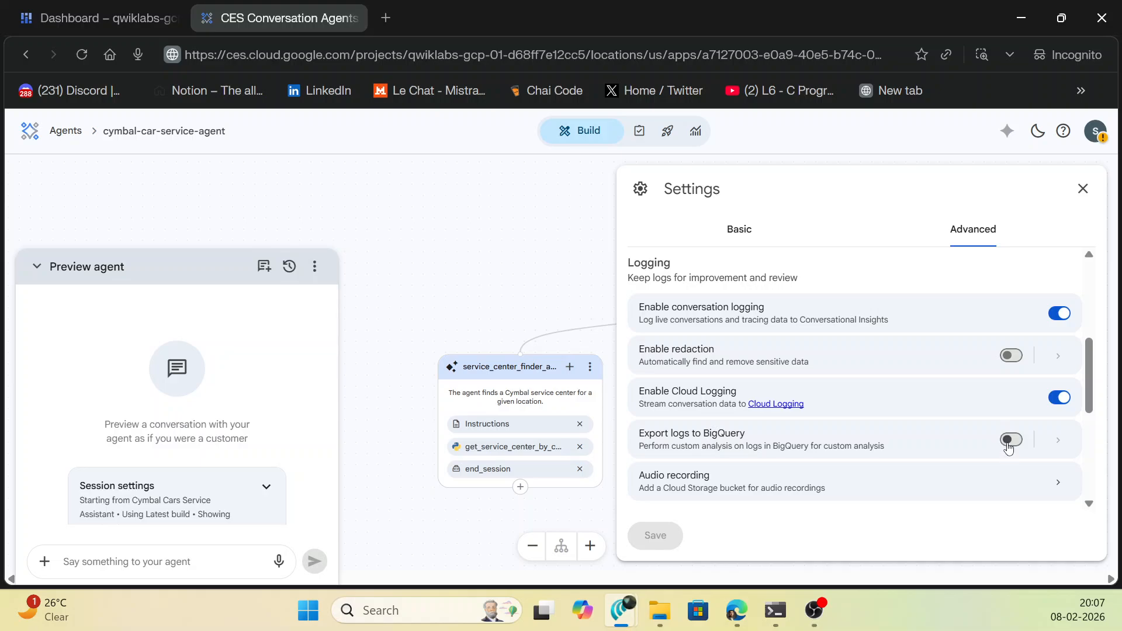
scroll(1000, 376, up, 2)
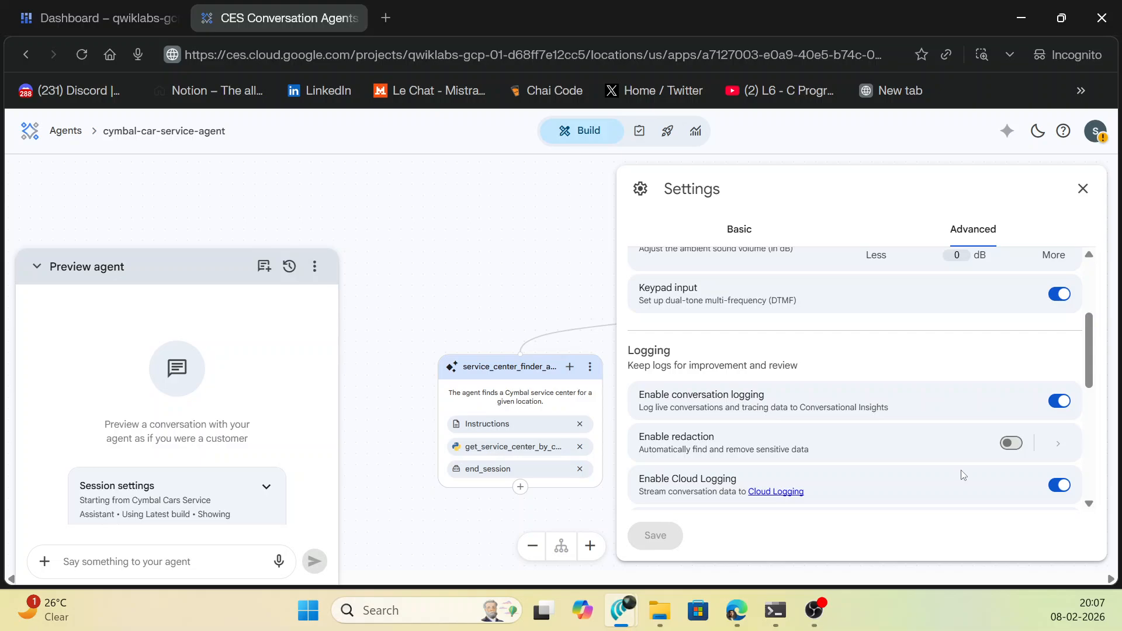
scroll(966, 462, down, 3)
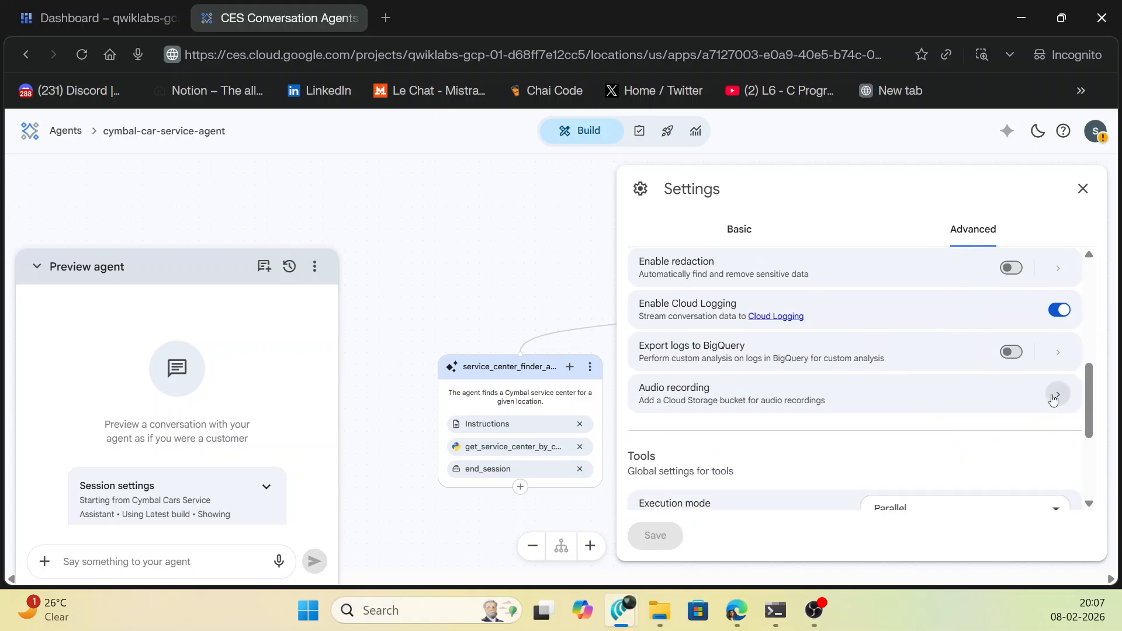
click(1057, 396)
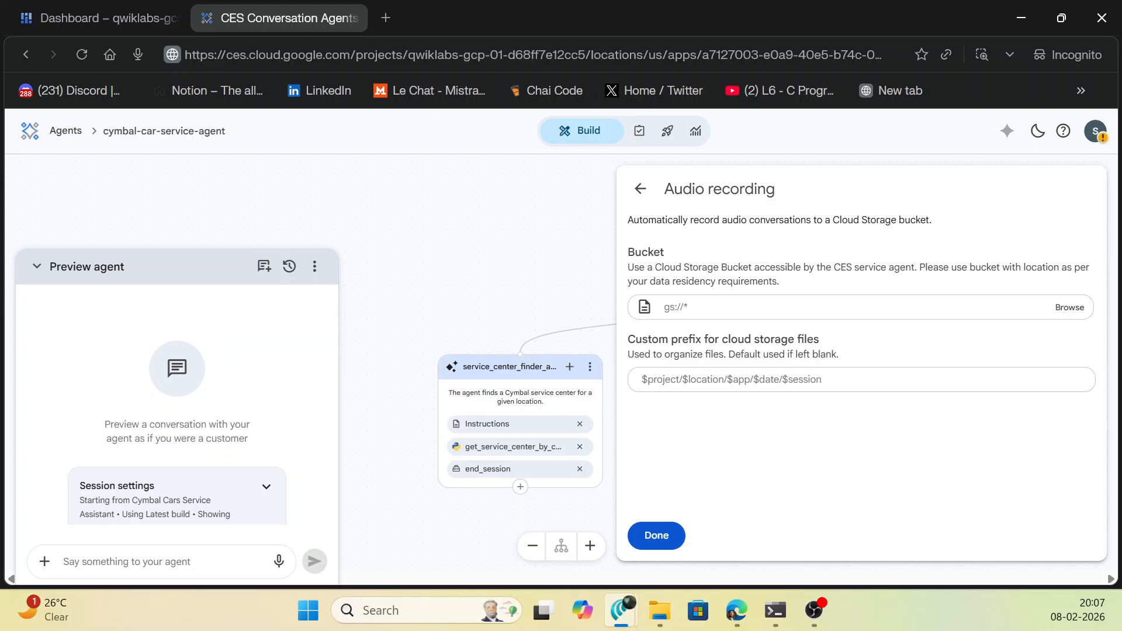
click(763, 312)
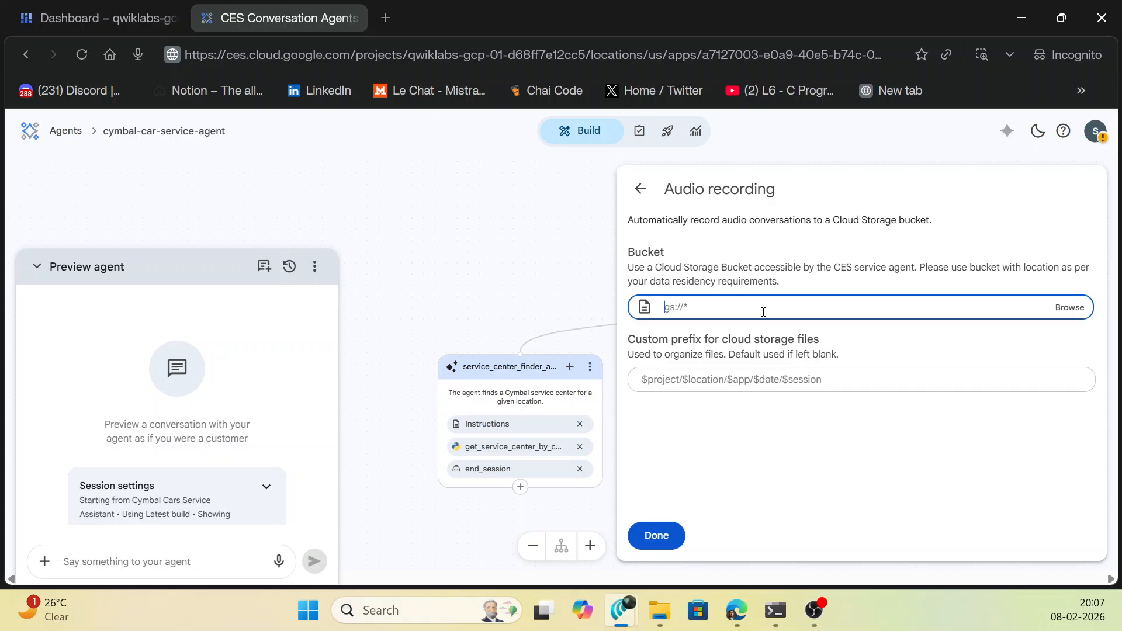
click(1069, 307)
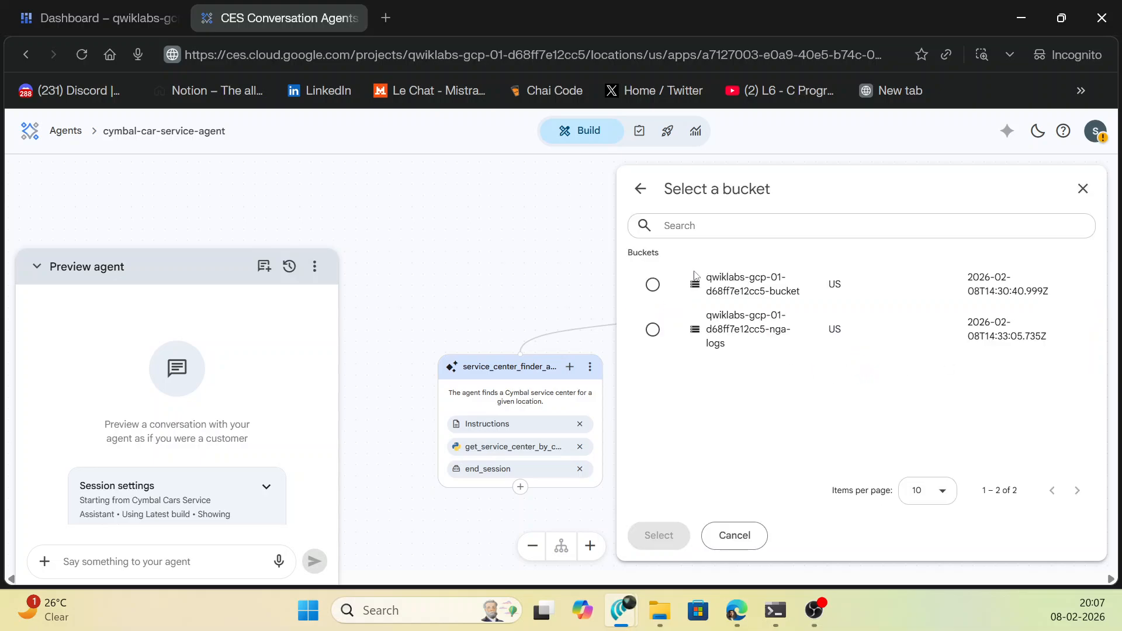
click(653, 285)
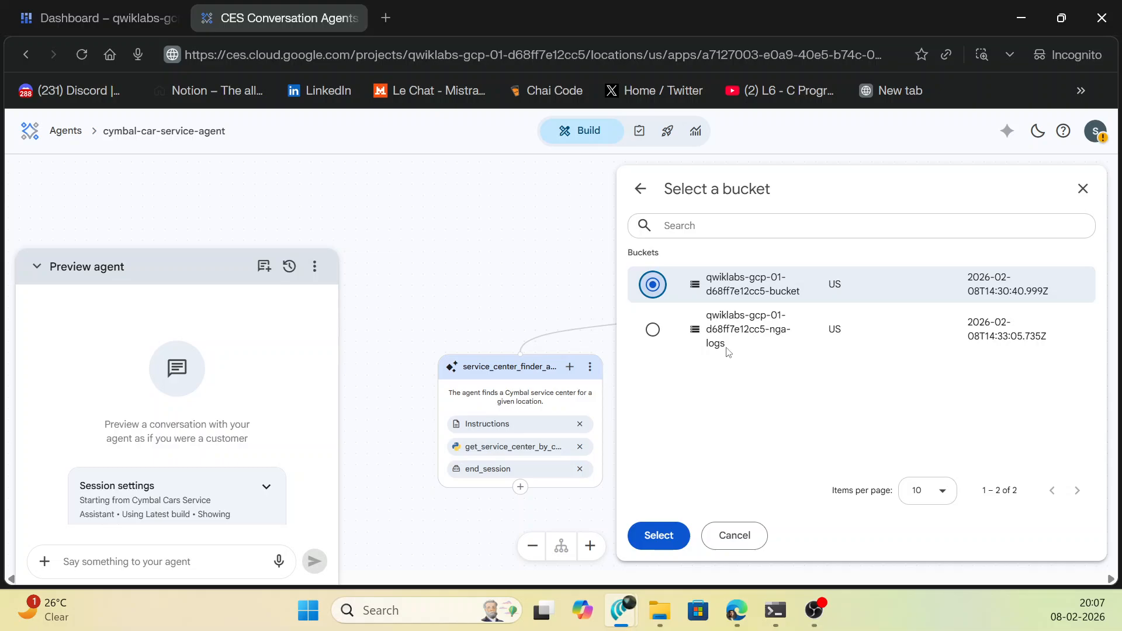
click(659, 330)
click(666, 536)
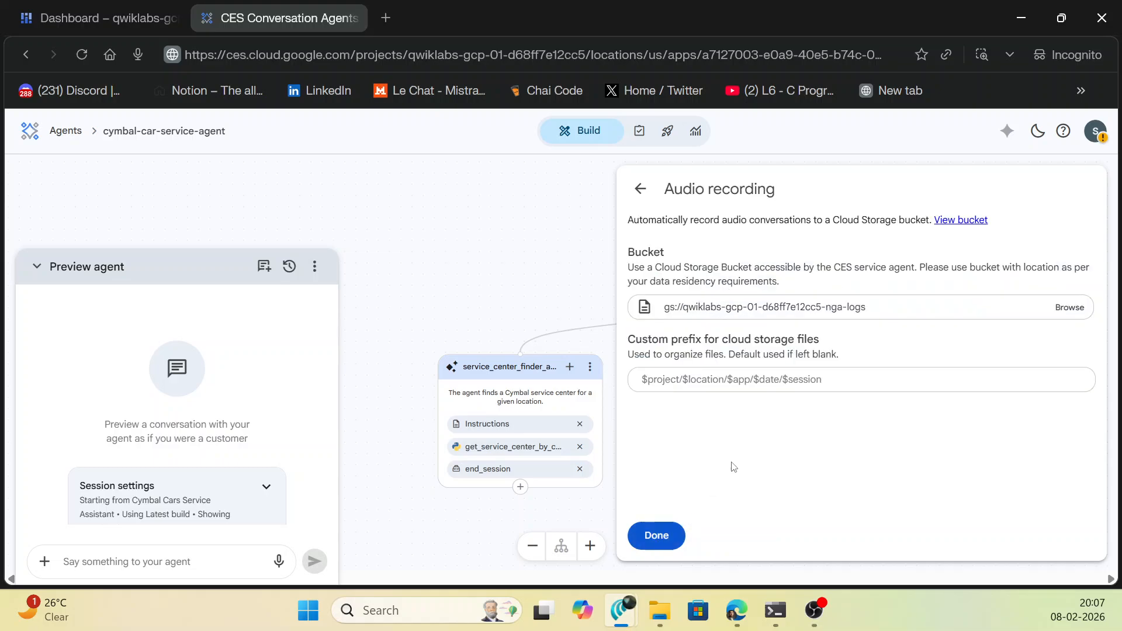
click(657, 535)
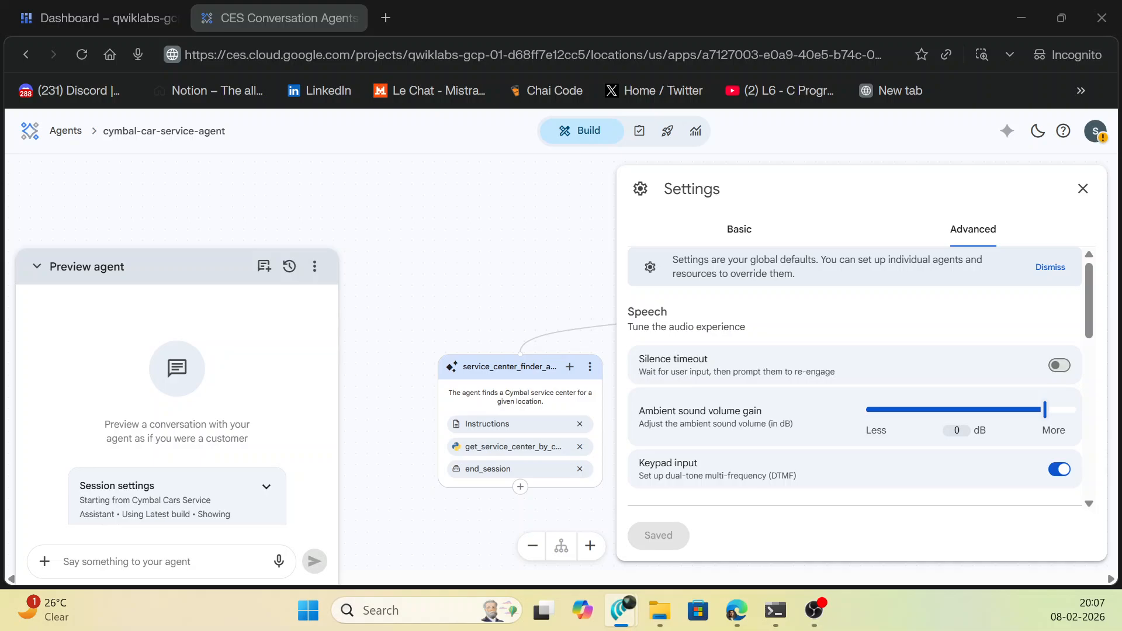
- Enable exporting logs to BigQuery with ngalogs as the dataset
scroll(810, 456, down, 5)
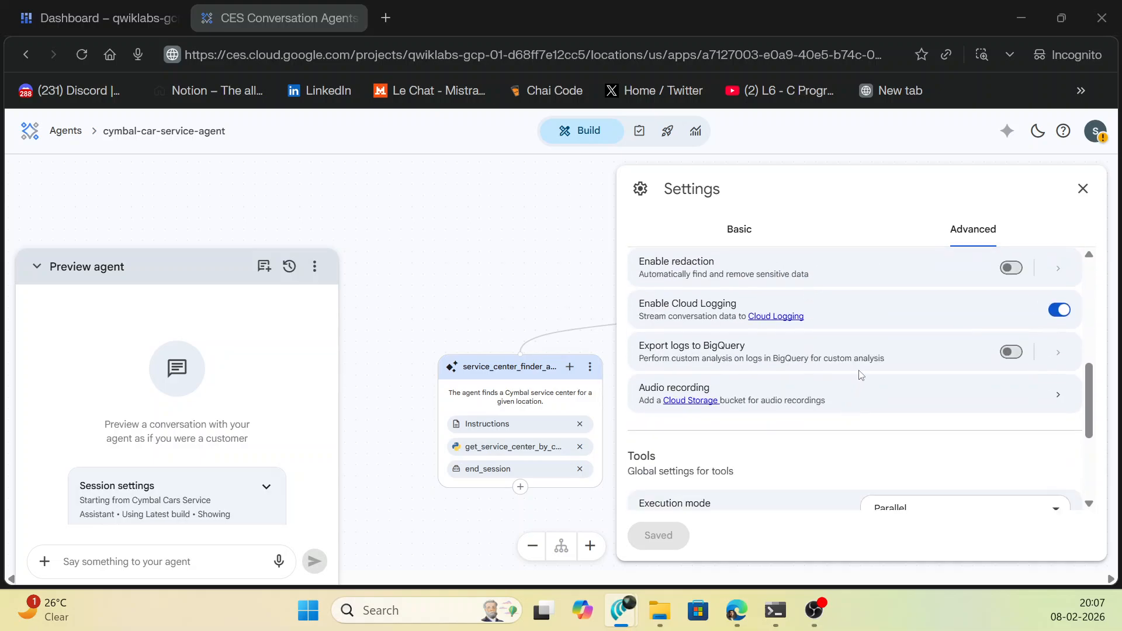
click(1014, 352)
click(950, 326)
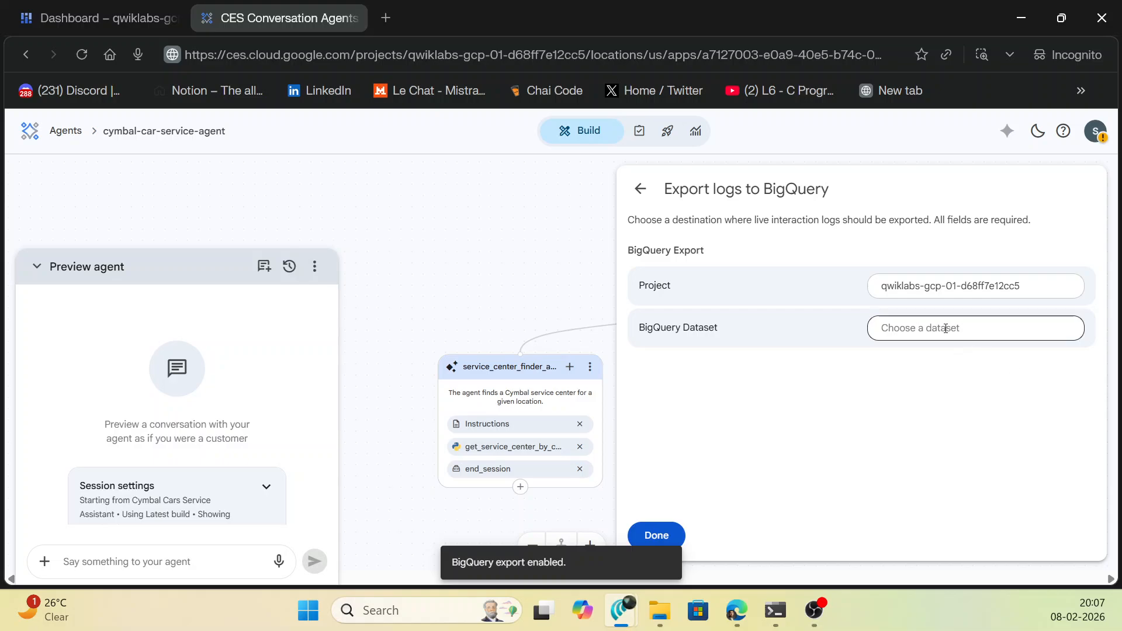
text(ngalogs)
click(656, 536)
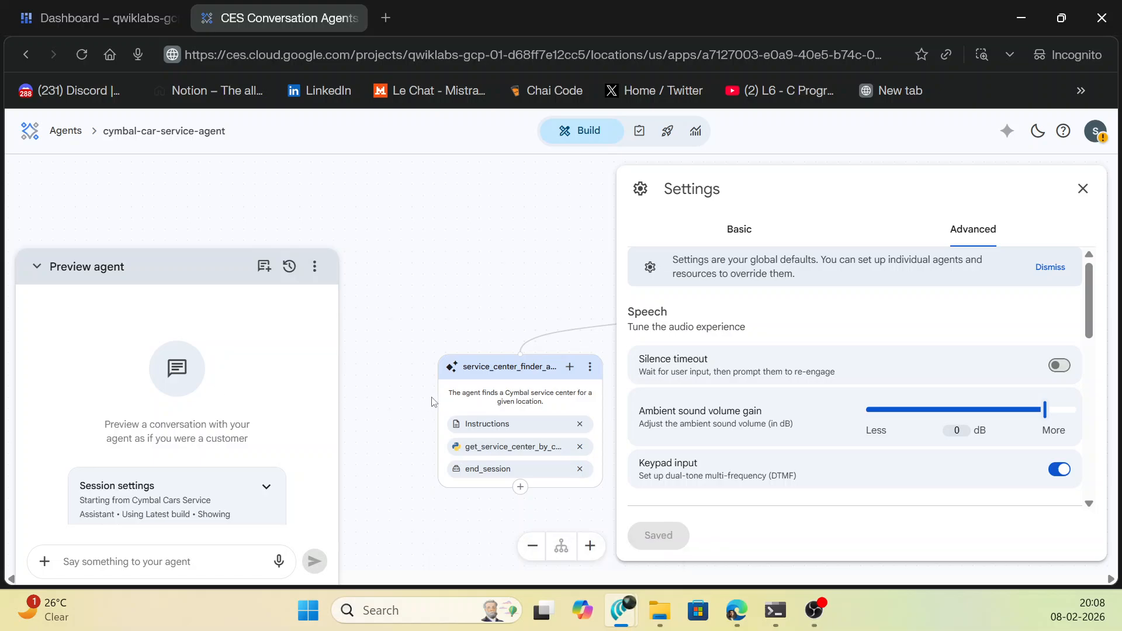
- Enable redaction in the logging settings, leaving the Inspect and Deidentify templates blank to use the defaults
scroll(784, 383, down, 5)
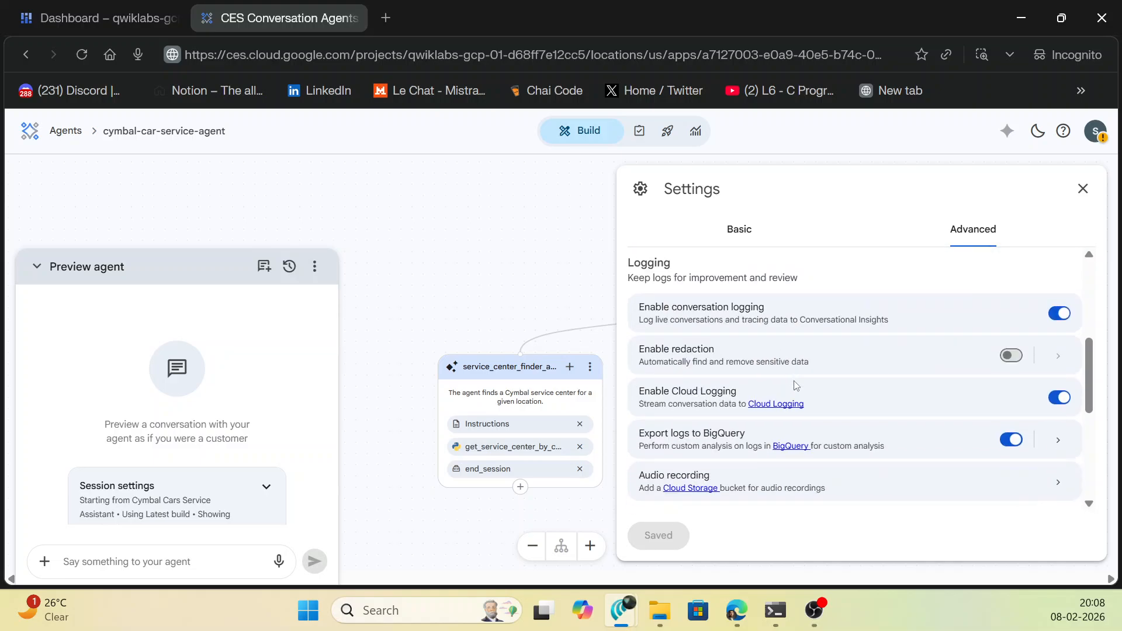
click(1012, 355)
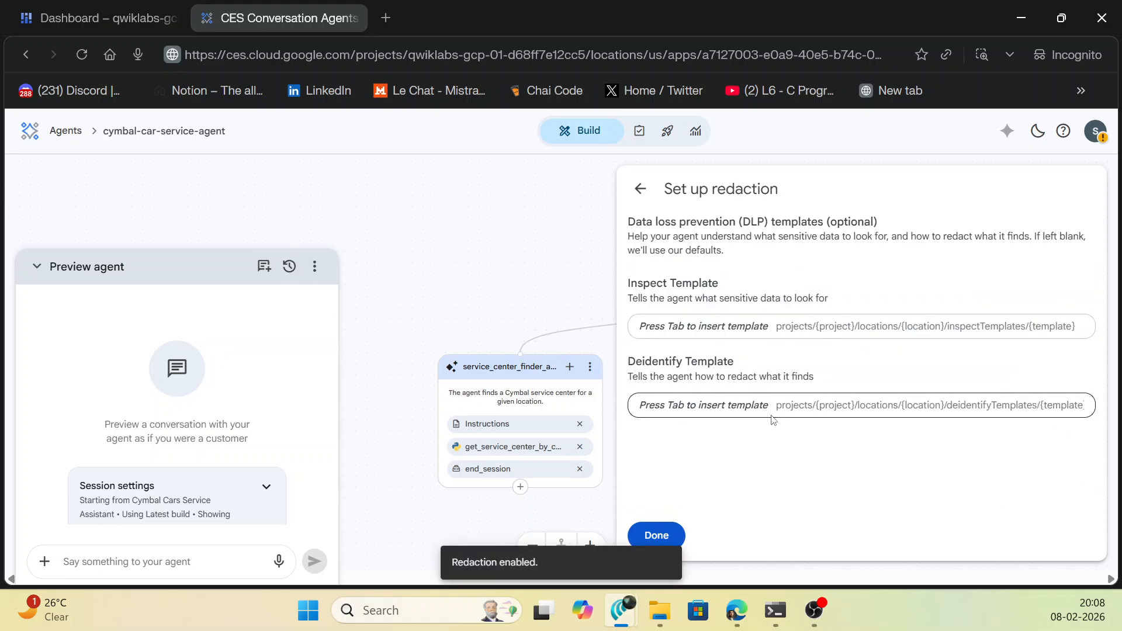
click(657, 535)
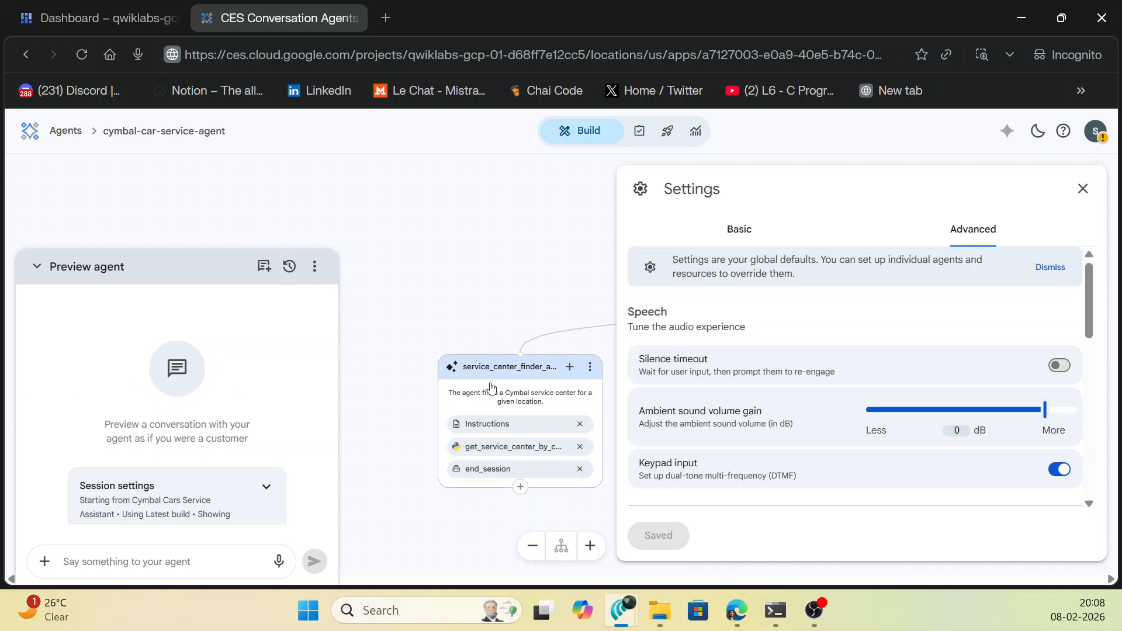
- Review the agent's Basic settings, examining the voice options and the other conversation behavior settings
click(757, 234)
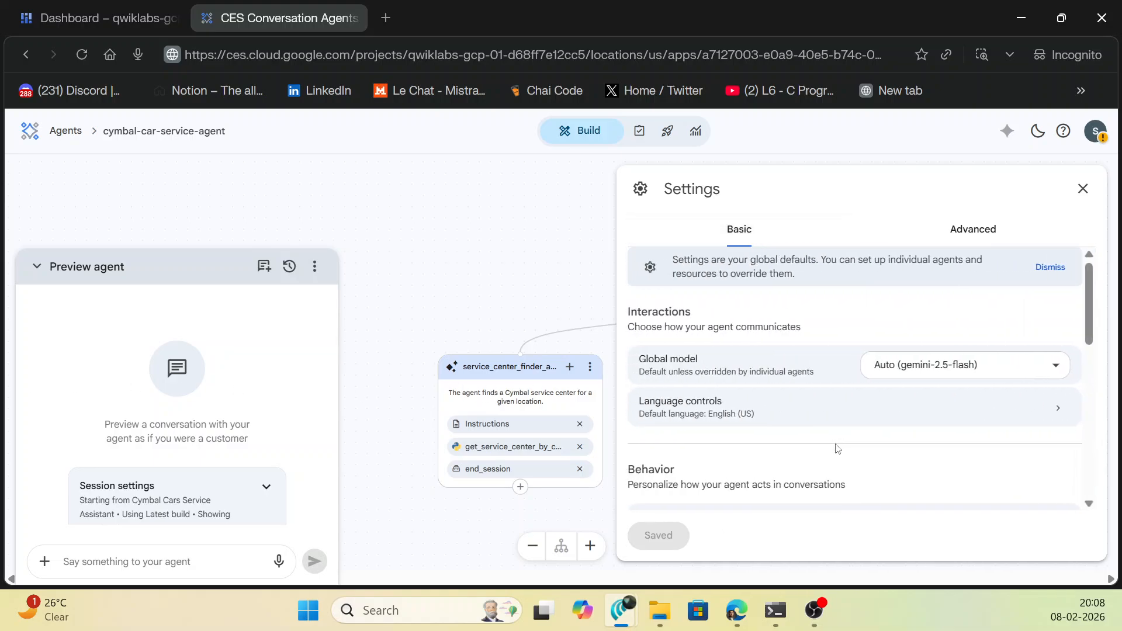
scroll(939, 400, down, 1)
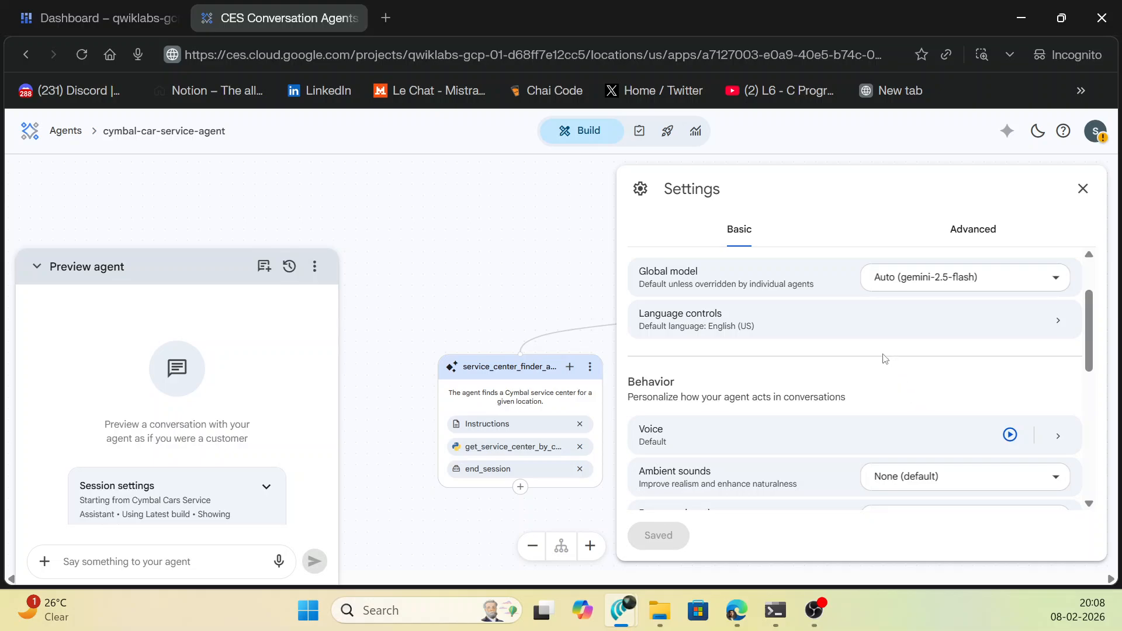
scroll(786, 401, down, 1)
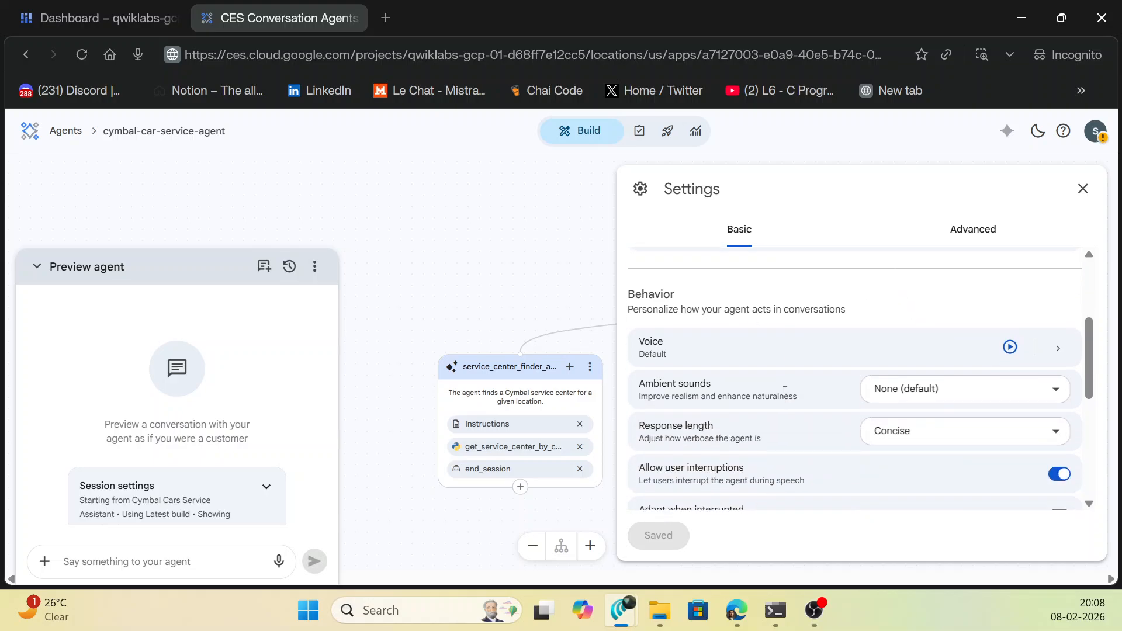
click(1049, 357)
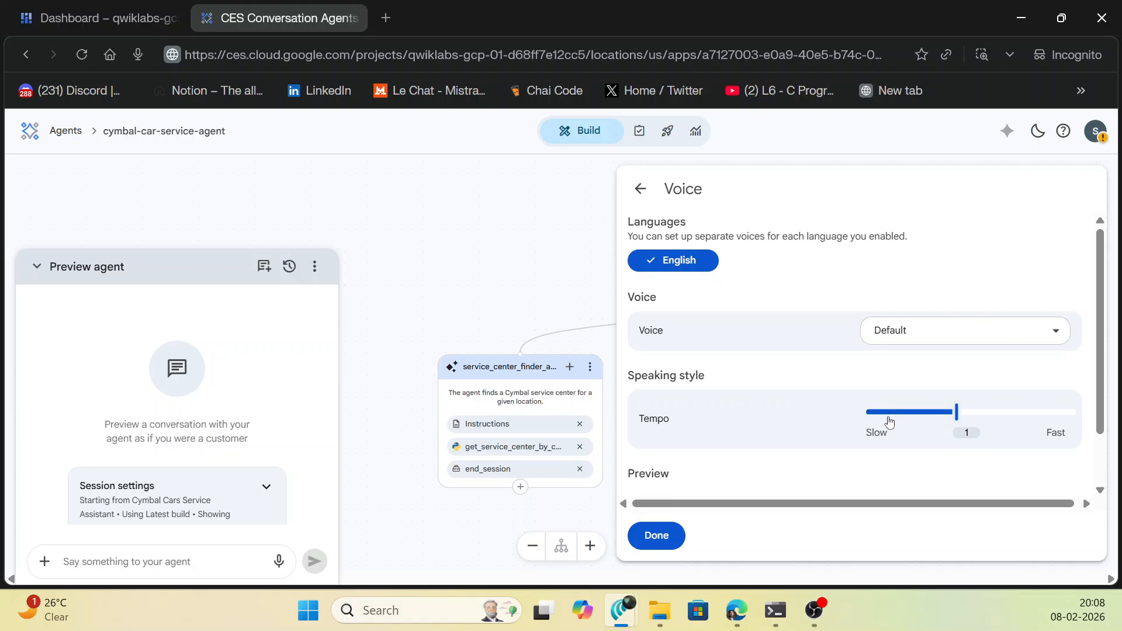
scroll(847, 382, down, 1)
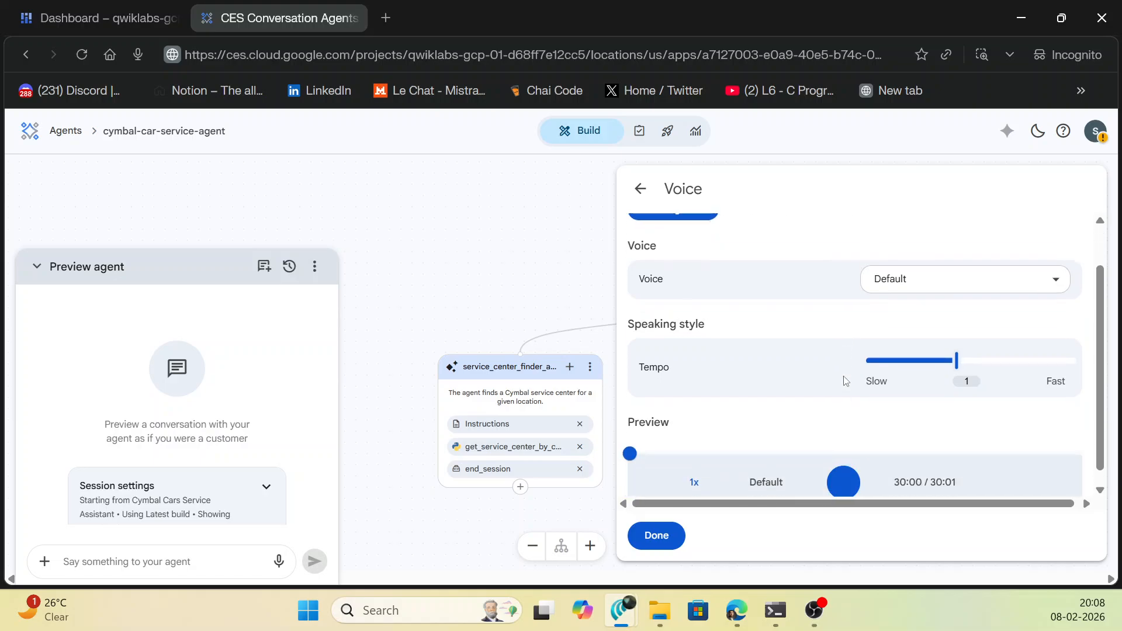
scroll(828, 372, up, 1)
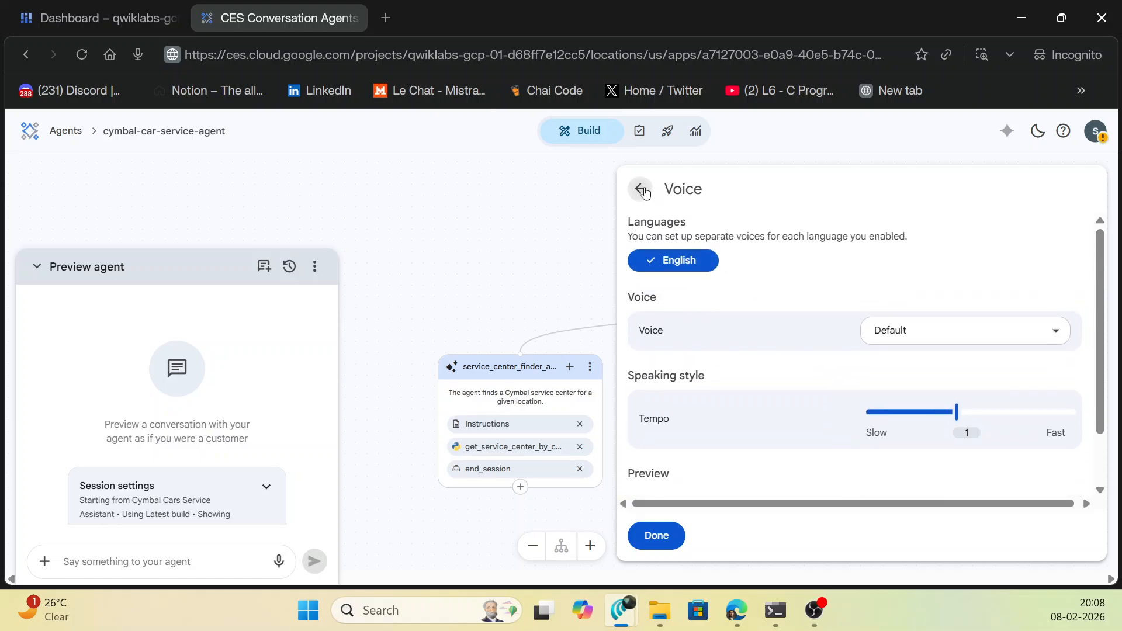
click(641, 189)
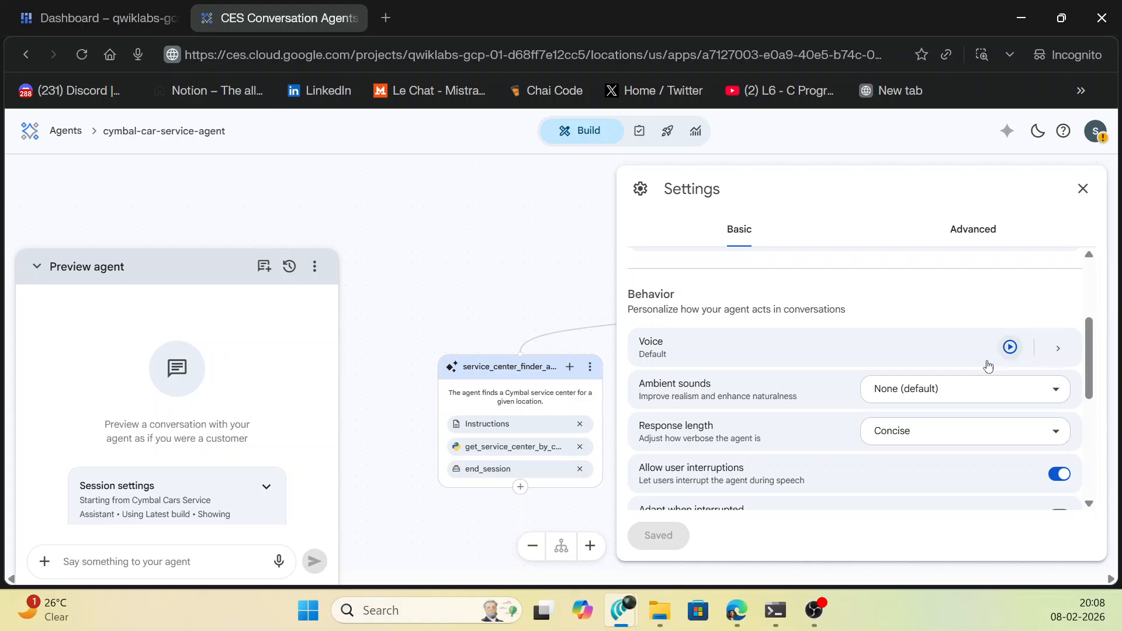
scroll(857, 422, down, 3)
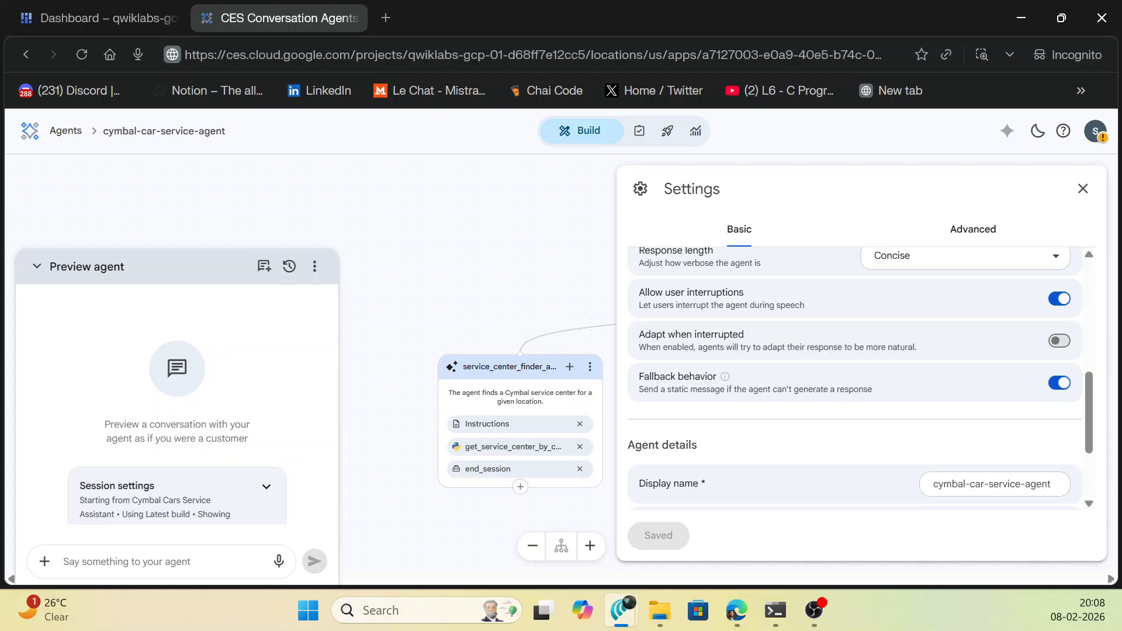
scroll(952, 371, up, 3)
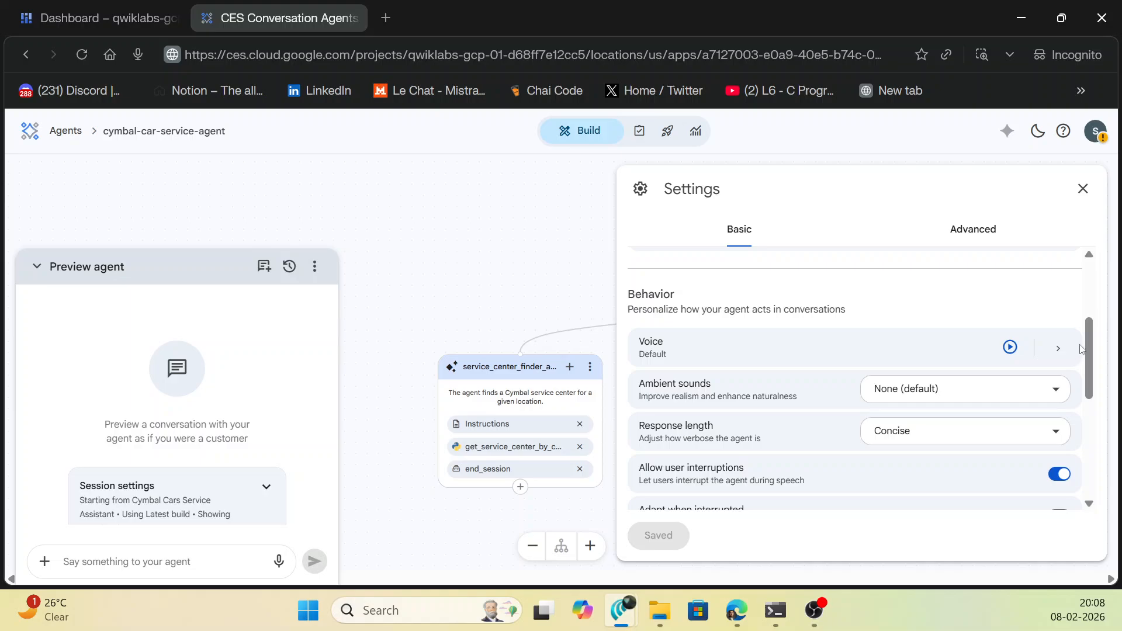
- Set the English voice's speaking tempo to 1.5 and apply it with the Default voice
click(1058, 349)
click(1055, 334)
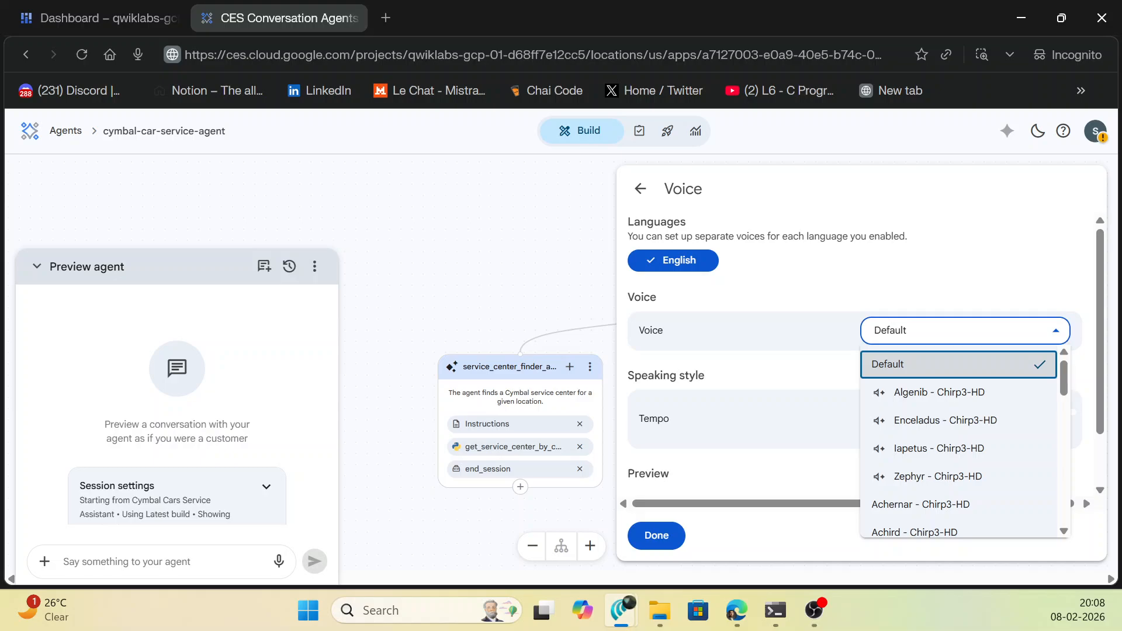
click(801, 359)
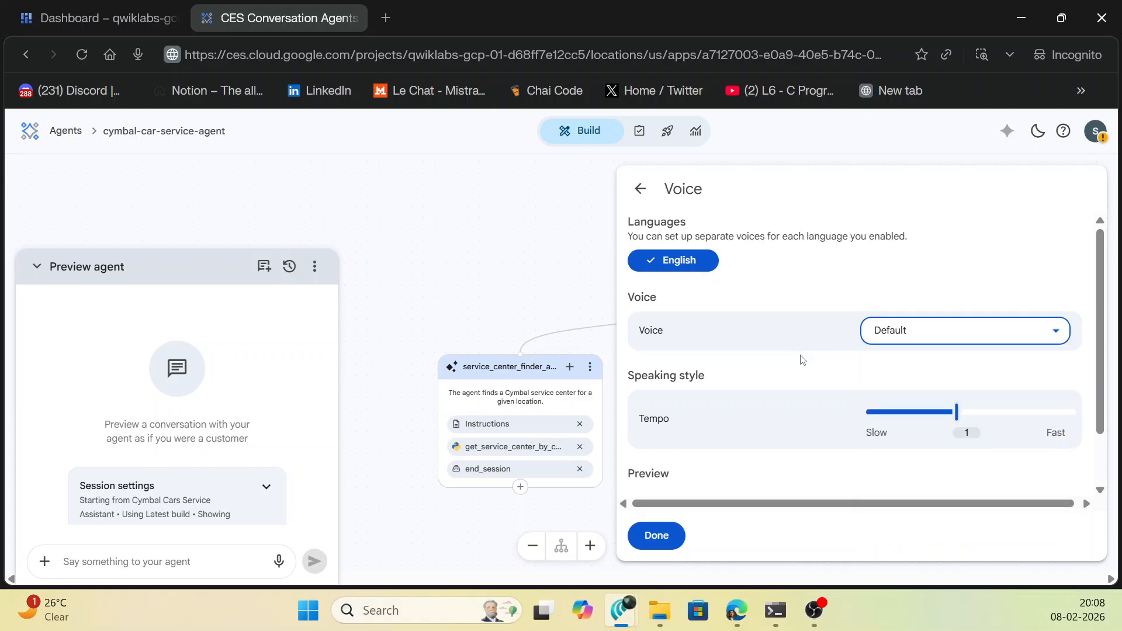
scroll(1042, 369, down, 1)
drag(962, 353, 1017, 359)
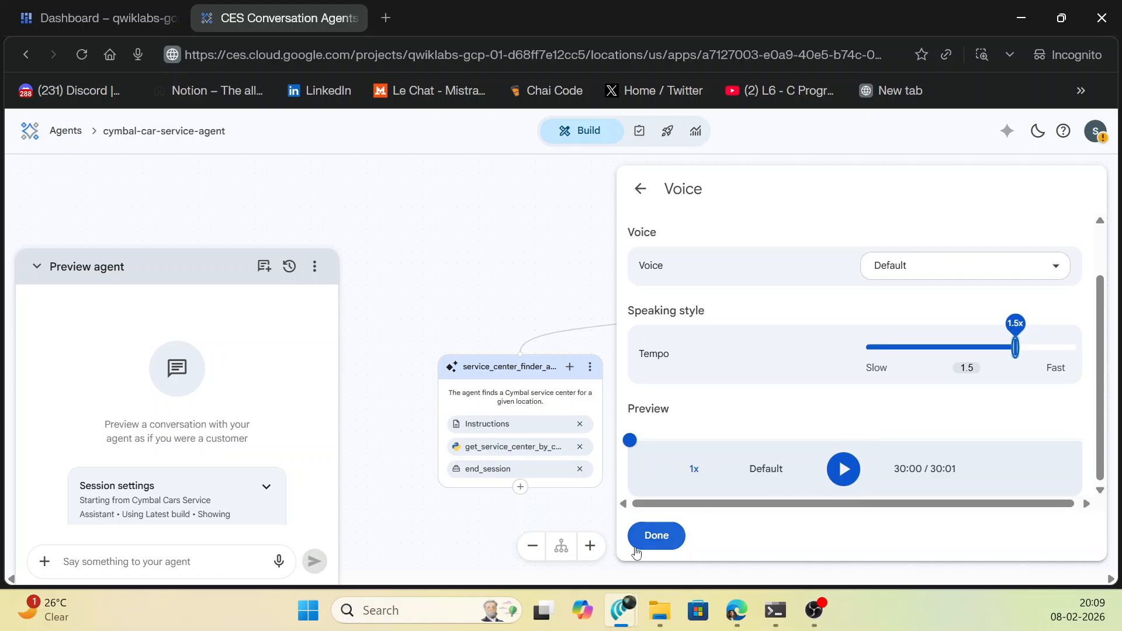
click(657, 536)
- Change the agent's English voice to Achernar - Chirp3-HD and check the Voice entry in the Behavior settings
scroll(705, 360, down, 5)
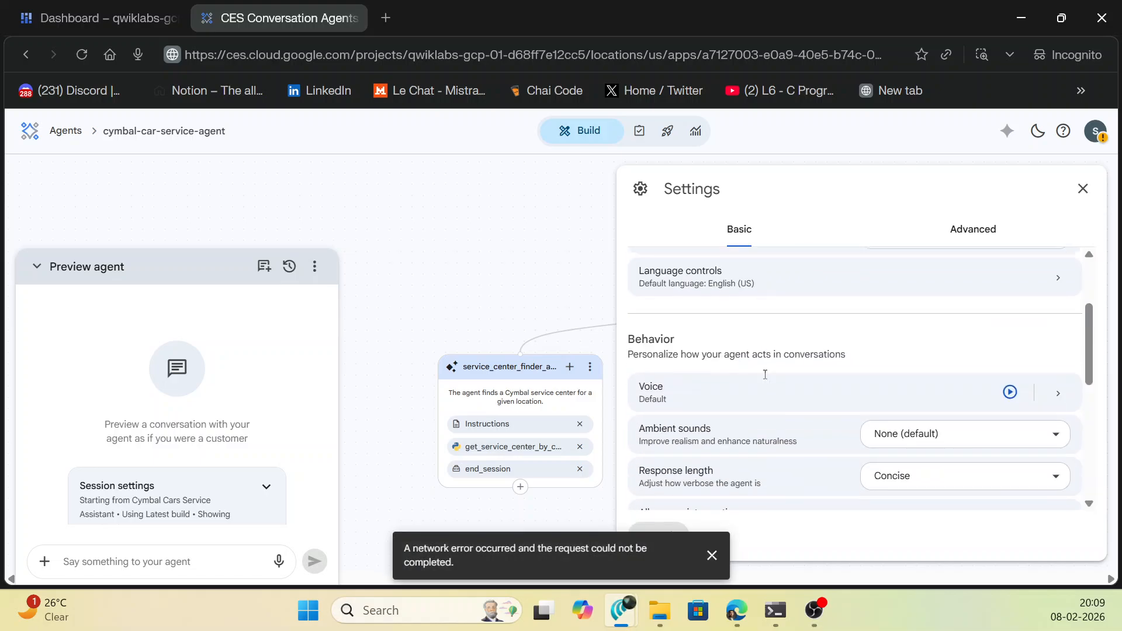
scroll(877, 342, up, 2)
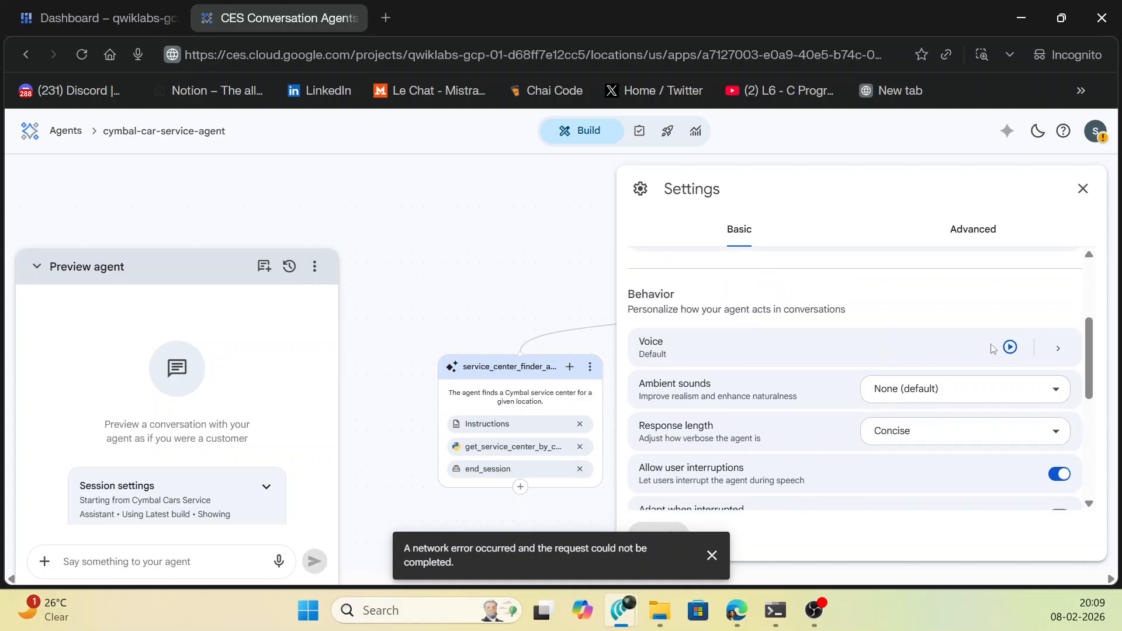
click(1058, 345)
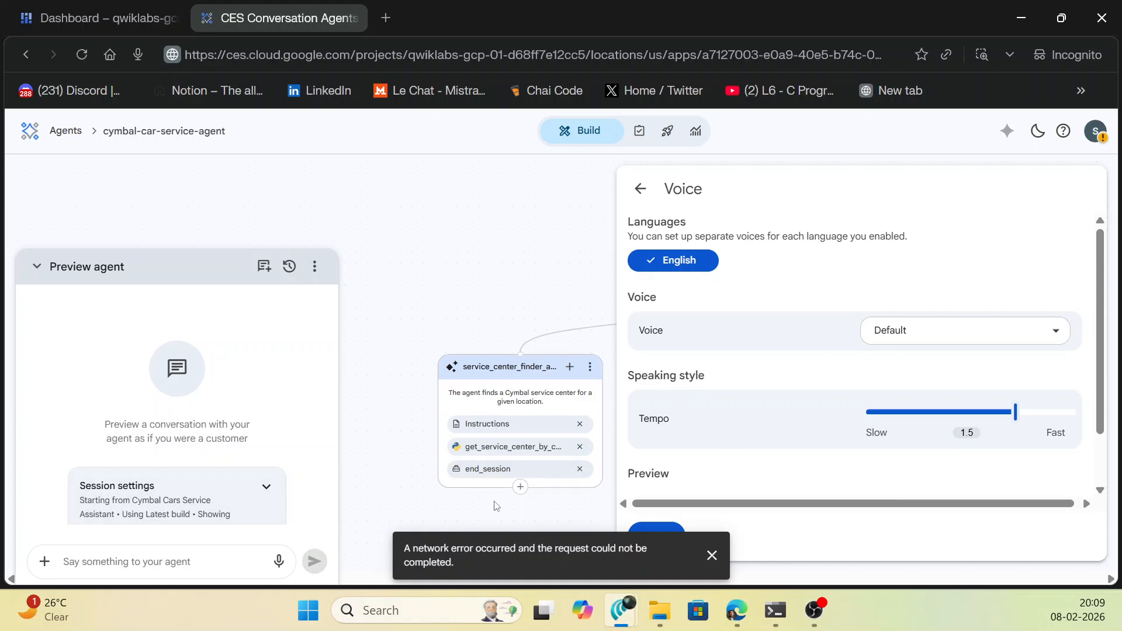
click(909, 331)
scroll(923, 436, down, 1)
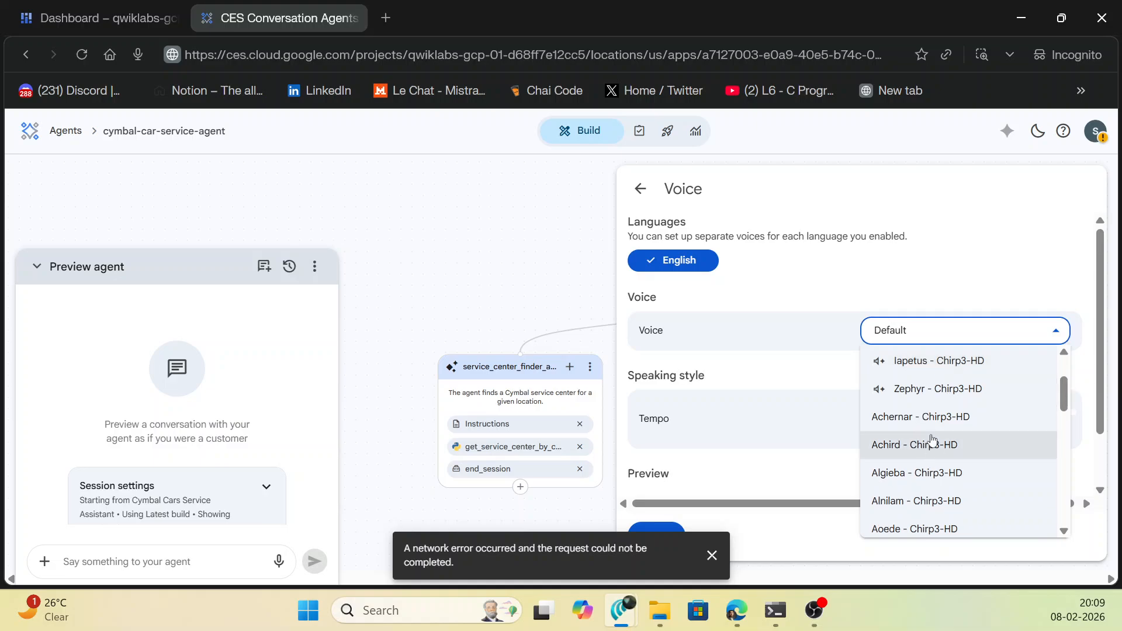
click(926, 416)
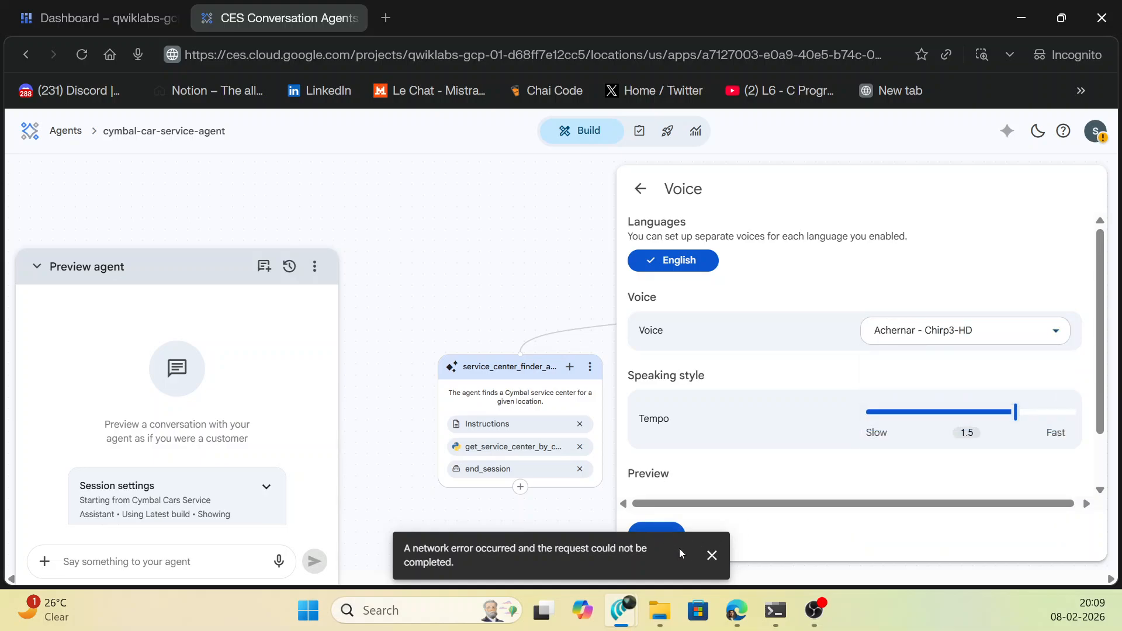
click(711, 555)
click(656, 534)
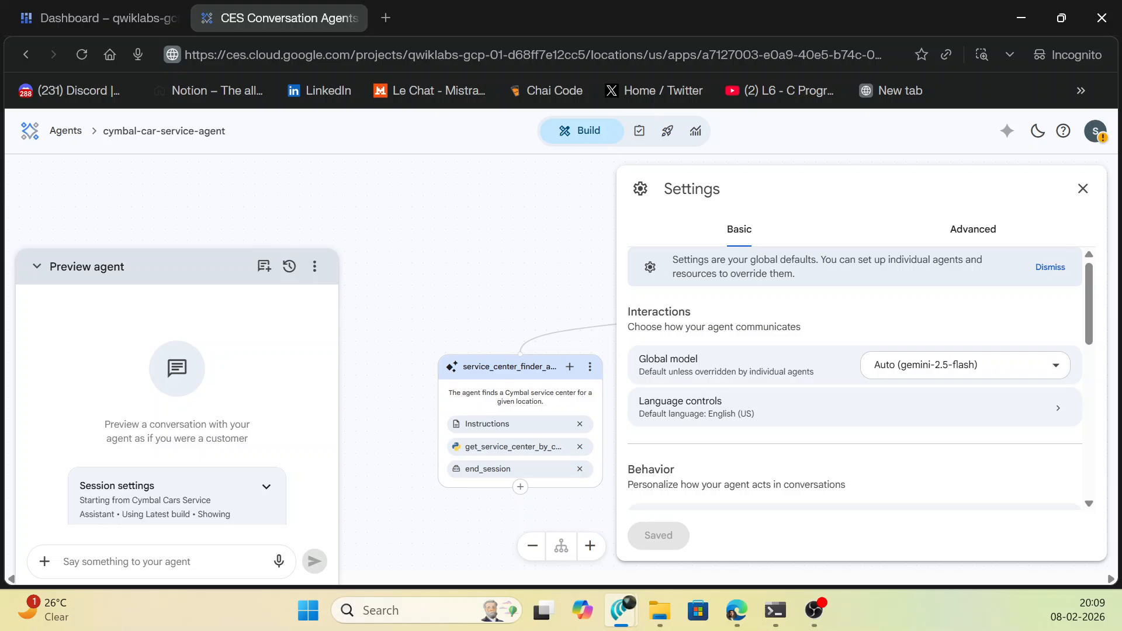
key(alt+Tab)
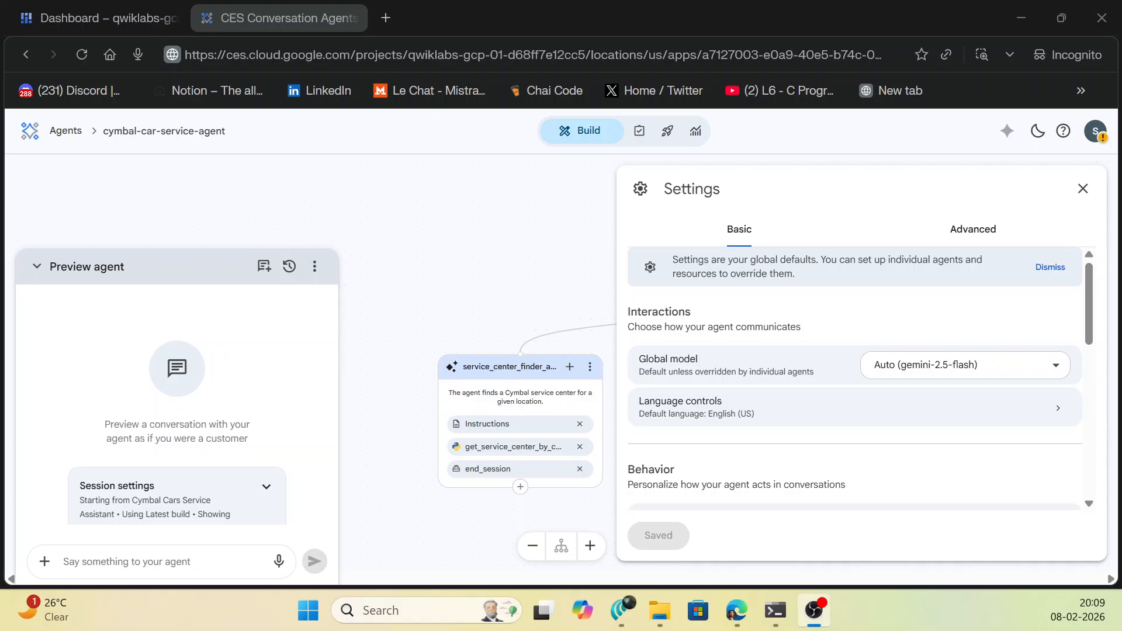
scroll(855, 380, down, 3)
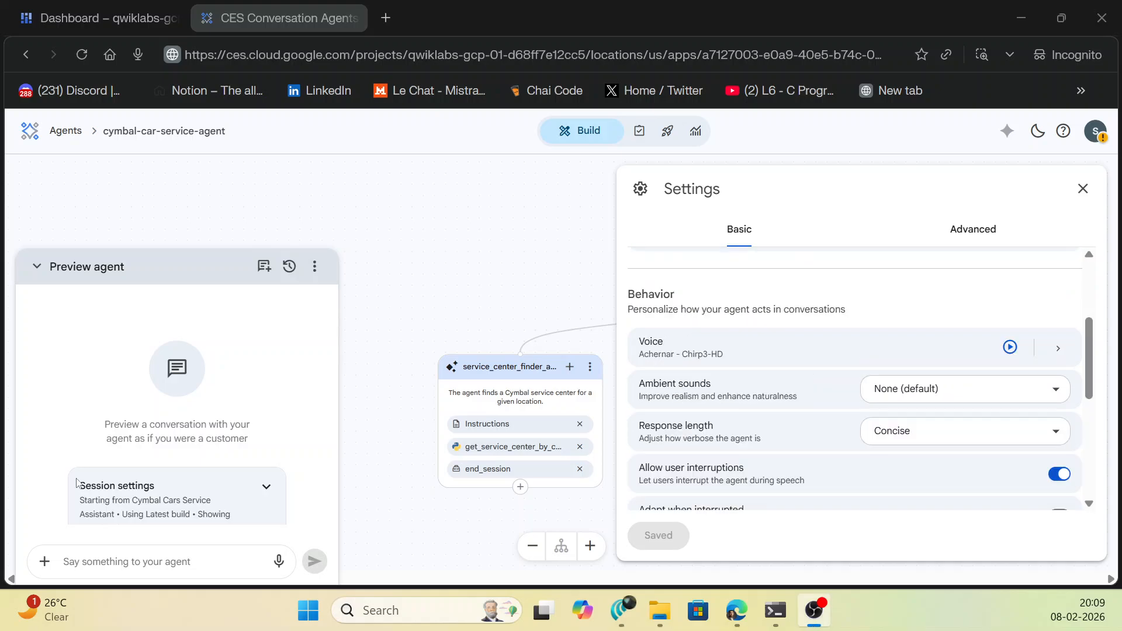
- Set the agent's ambient sounds to Keyboard after looking through the available sound options
click(962, 396)
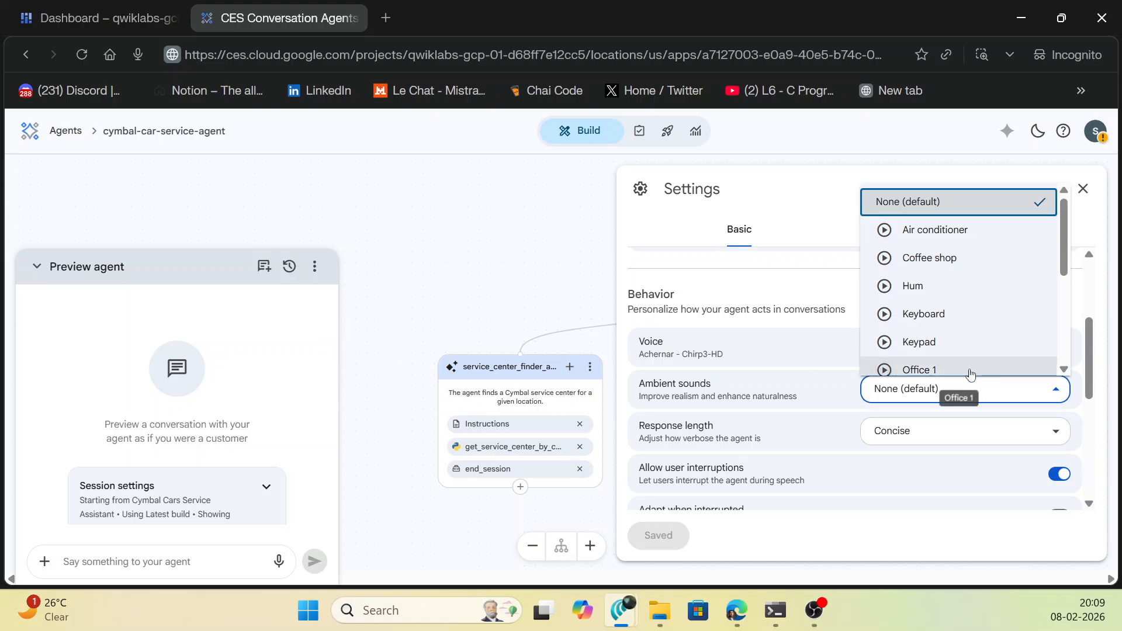
scroll(978, 300, down, 3)
scroll(976, 297, up, 3)
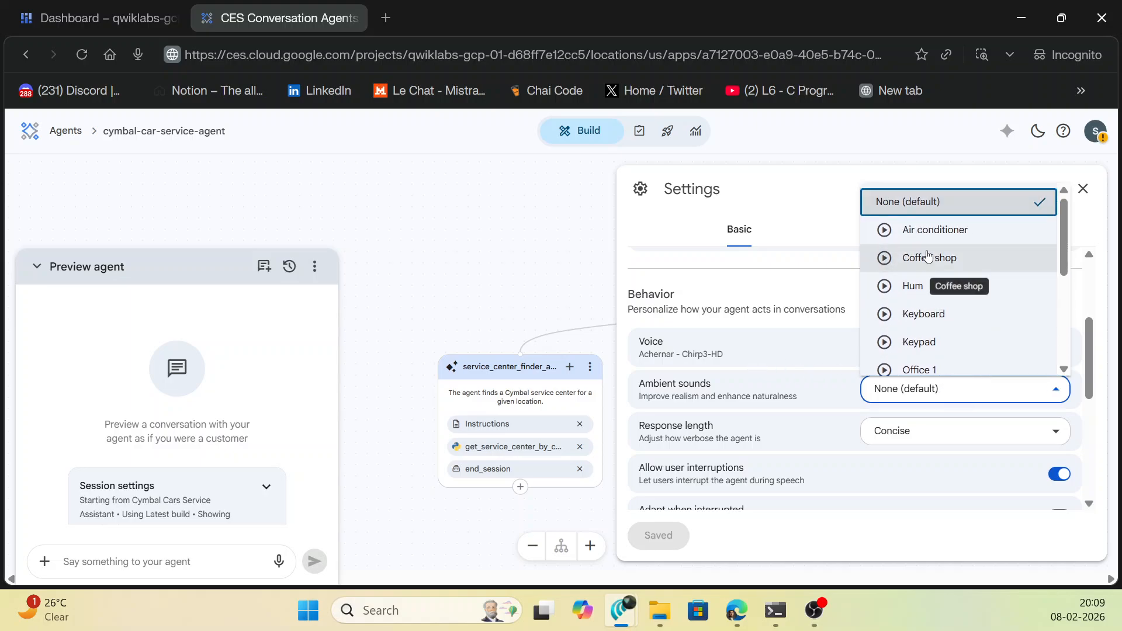
click(934, 315)
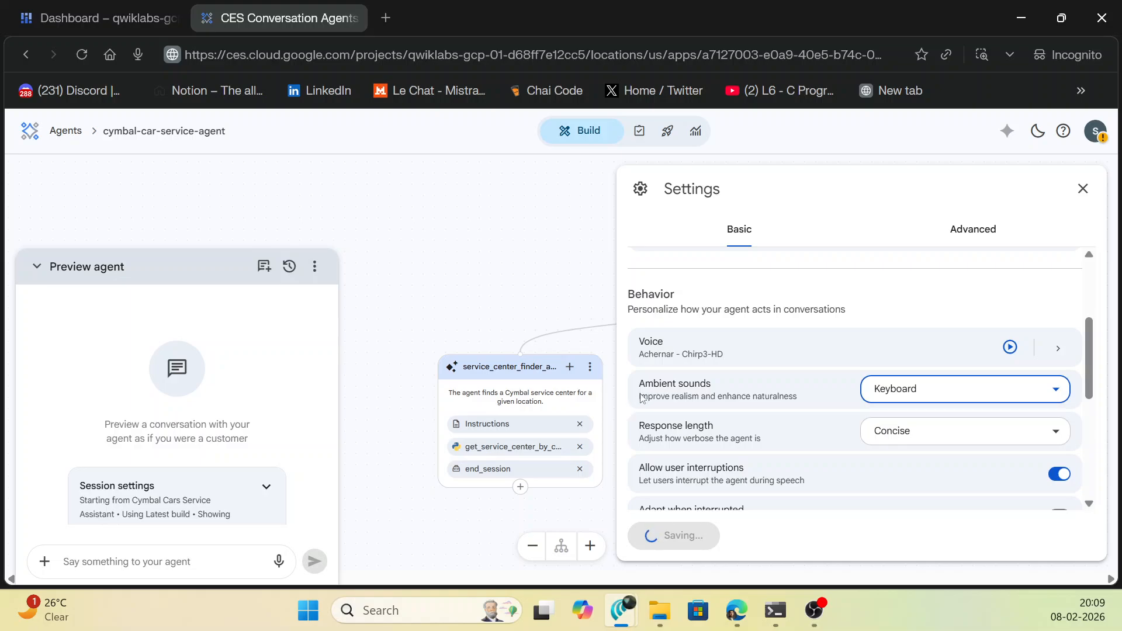
- Keep the response length at Concise and enable Adapt when interrupted in the agent's Behavior settings
scroll(932, 345, down, 2)
click(932, 355)
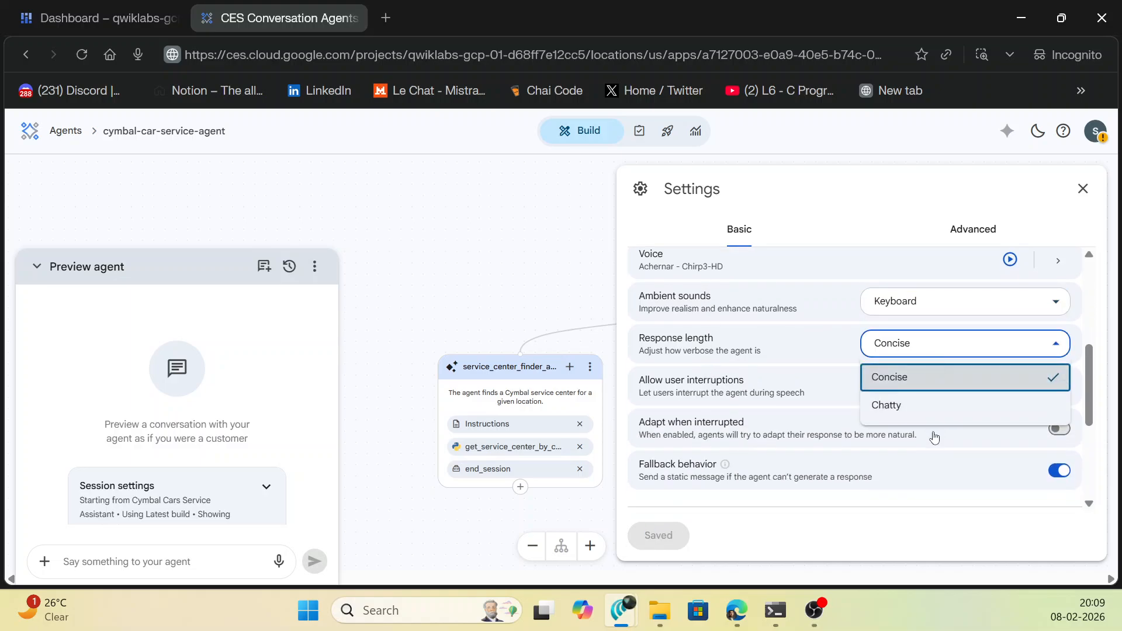
click(922, 377)
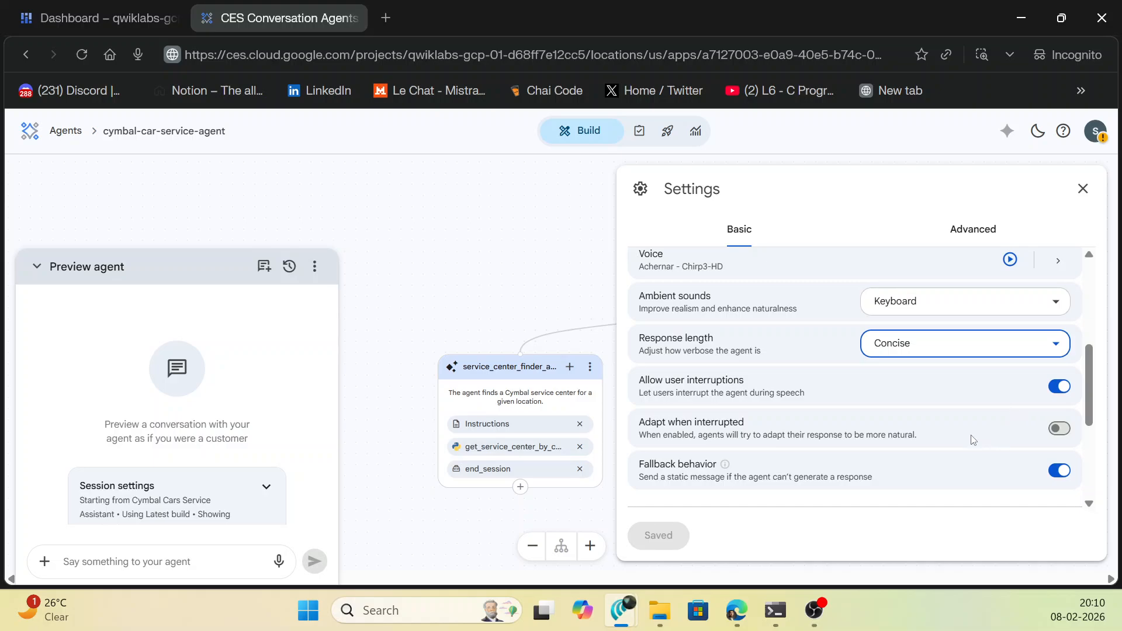
click(1059, 429)
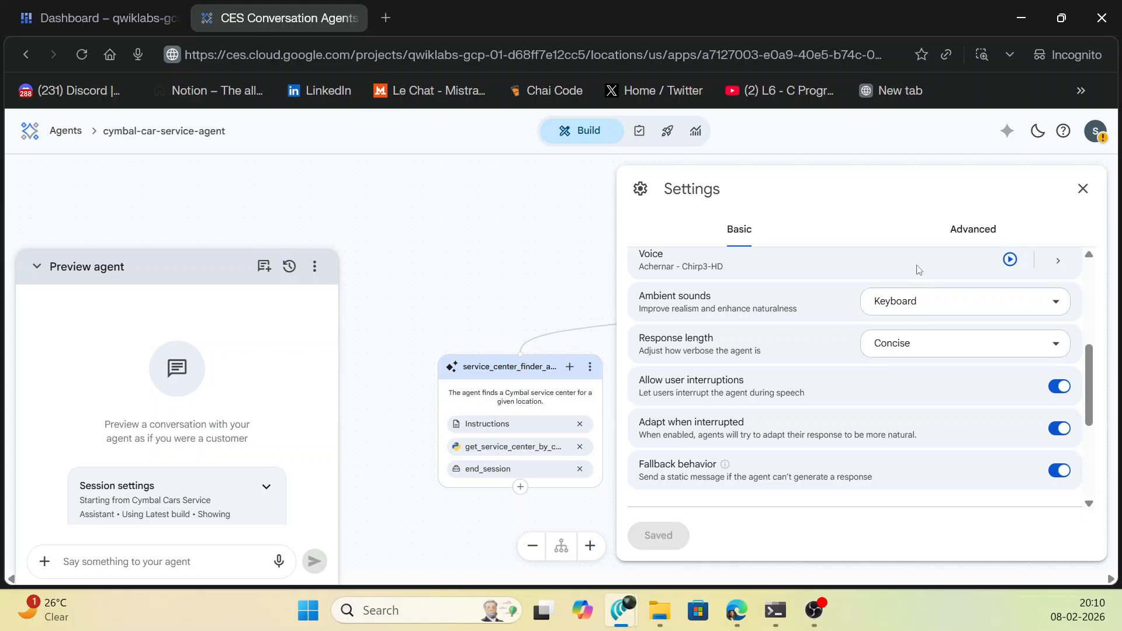
scroll(901, 339, up, 4)
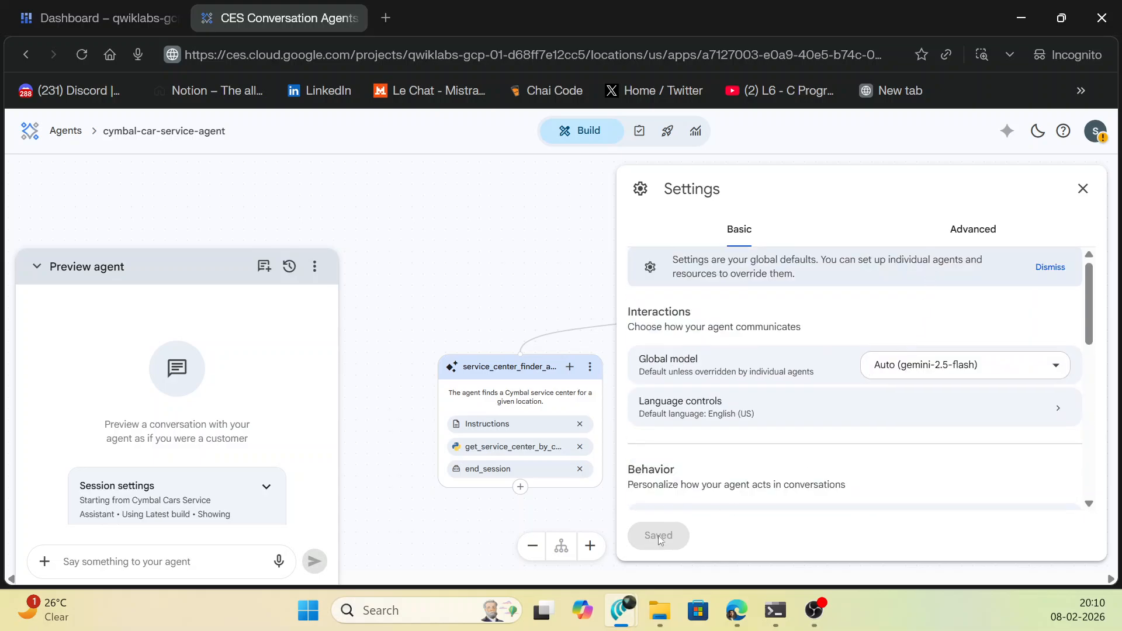
scroll(853, 436, down, 3)
scroll(853, 433, down, 5)
- In the Advanced speech settings, enable the silence timeout at 30 seconds and set the ambient sound volume gain to -6.2 dB
click(988, 232)
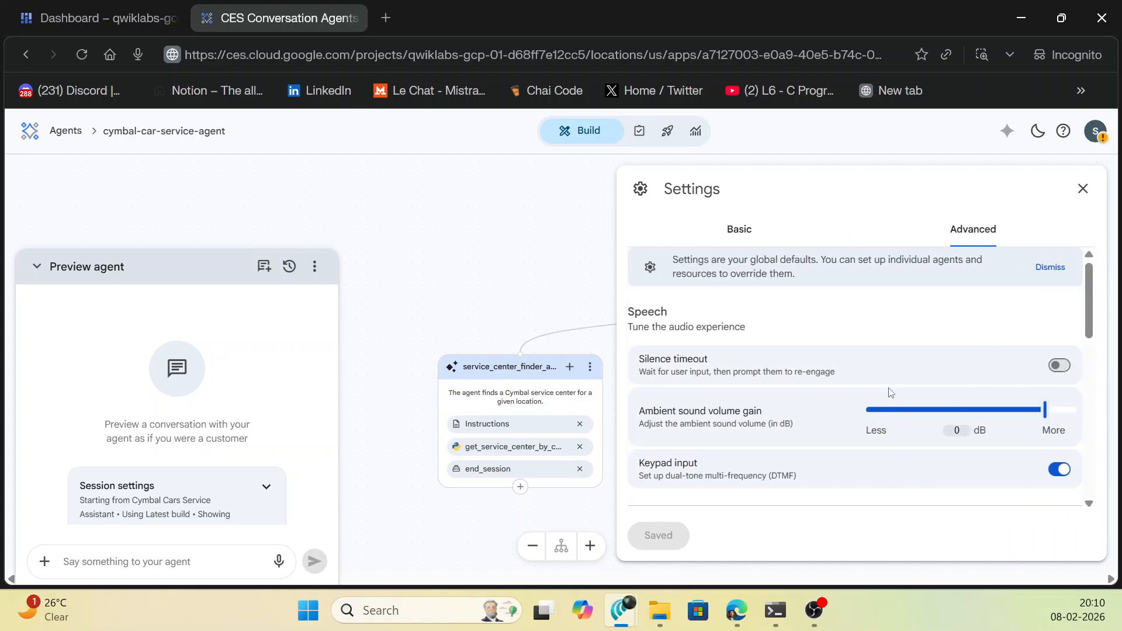
click(1061, 366)
click(1002, 365)
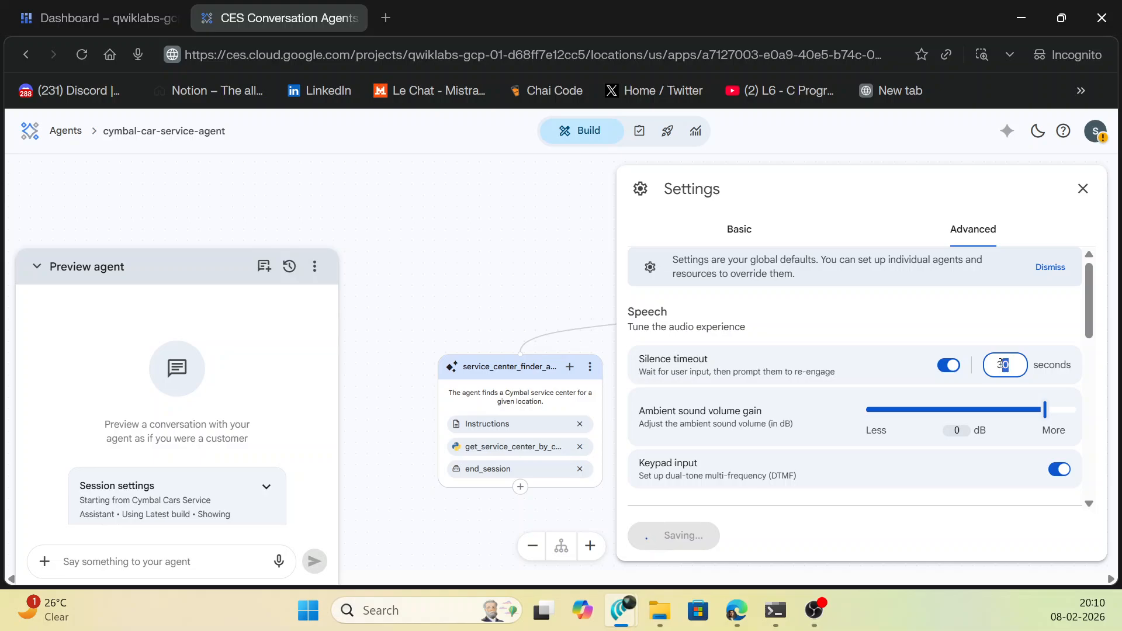
key(BackSpace)
click(889, 326)
scroll(864, 403, down, 2)
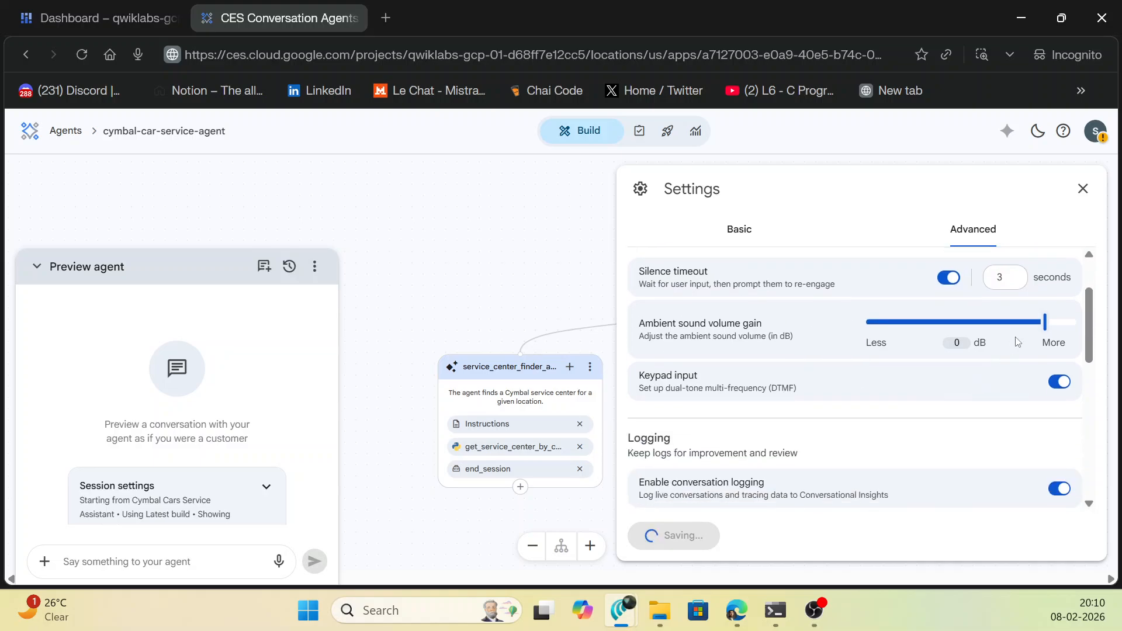
mouse_move(1043, 320)
drag(1043, 320, 1079, 329)
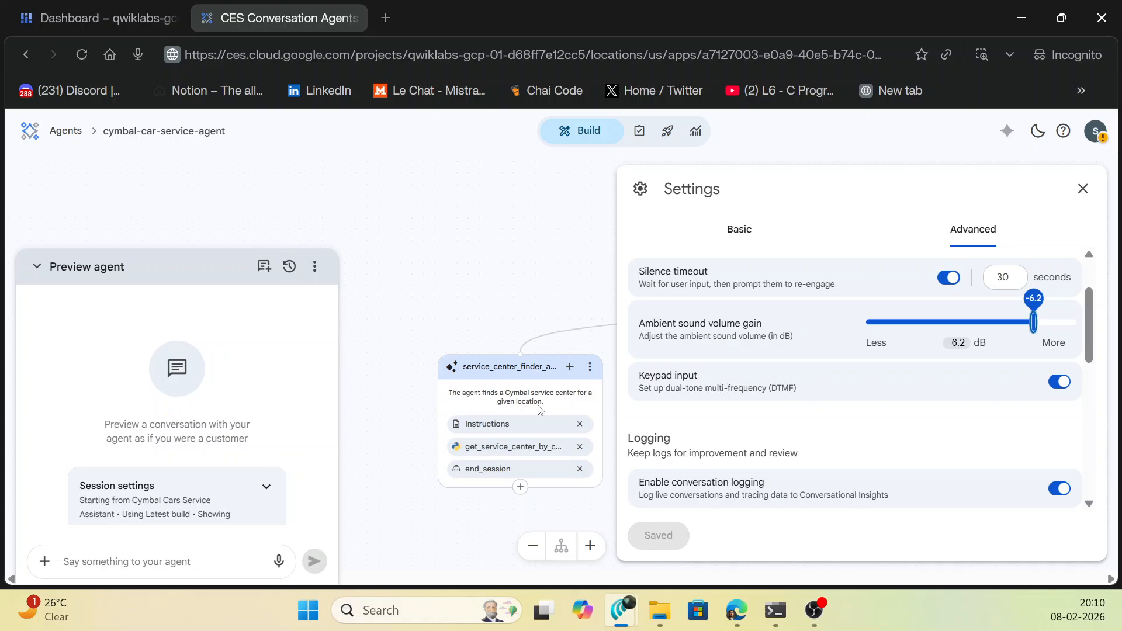
- Review the Advanced settings for speech, logging, tools and global instructions, and close the settings
scroll(1004, 421, down, 3)
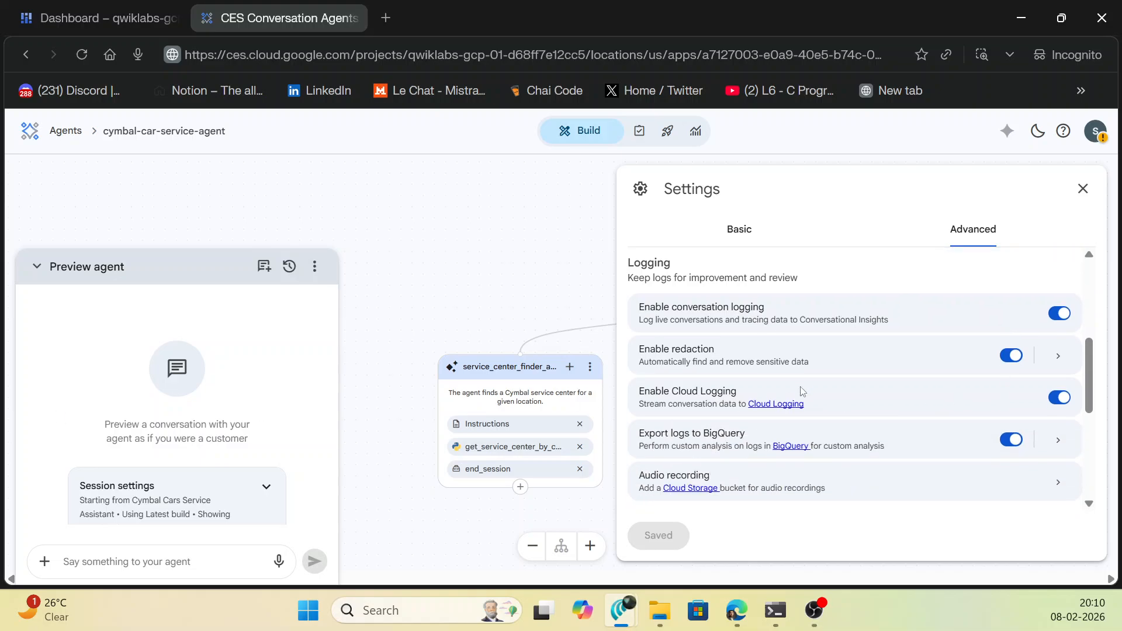
scroll(807, 374, up, 3)
scroll(812, 374, down, 8)
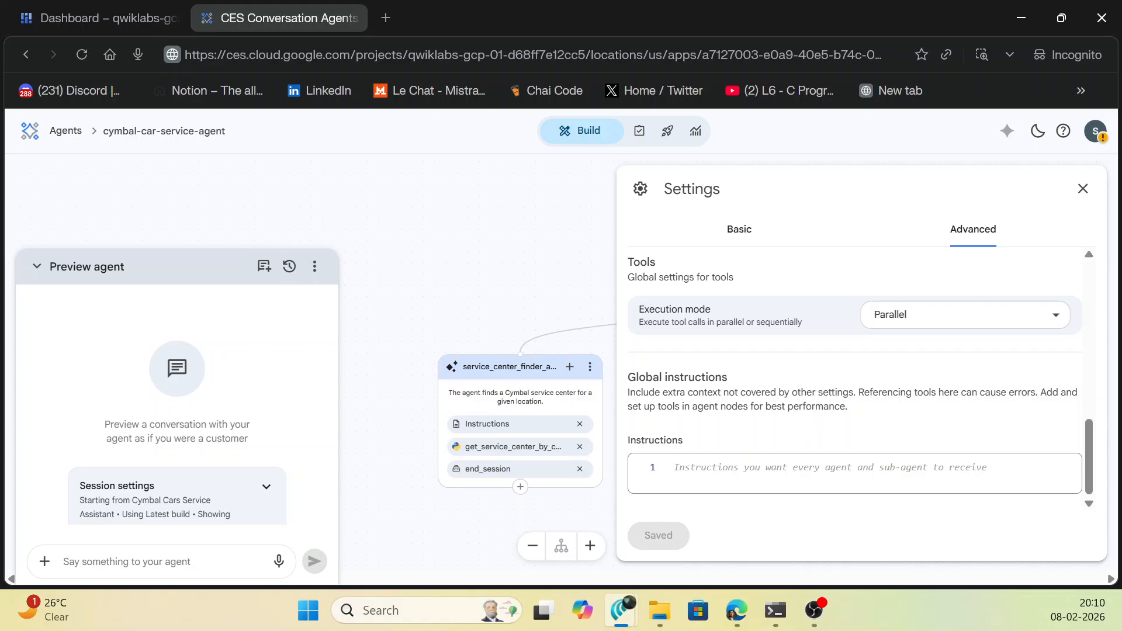
scroll(854, 445, up, 5)
scroll(1031, 462, up, 3)
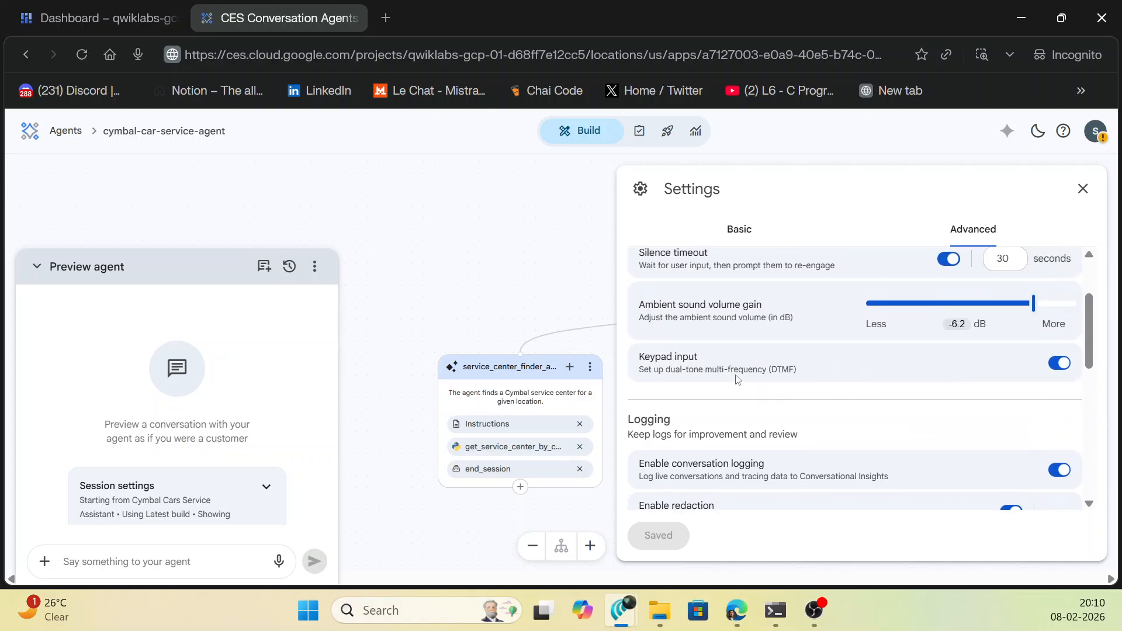
scroll(733, 383, down, 3)
scroll(729, 383, up, 3)
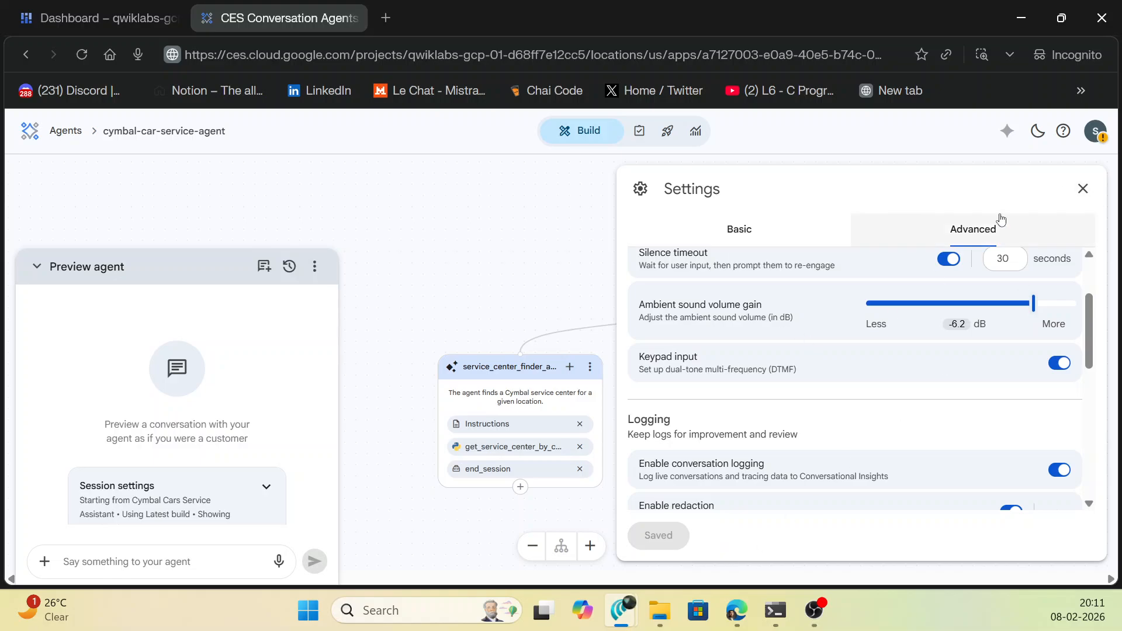
click(1083, 188)
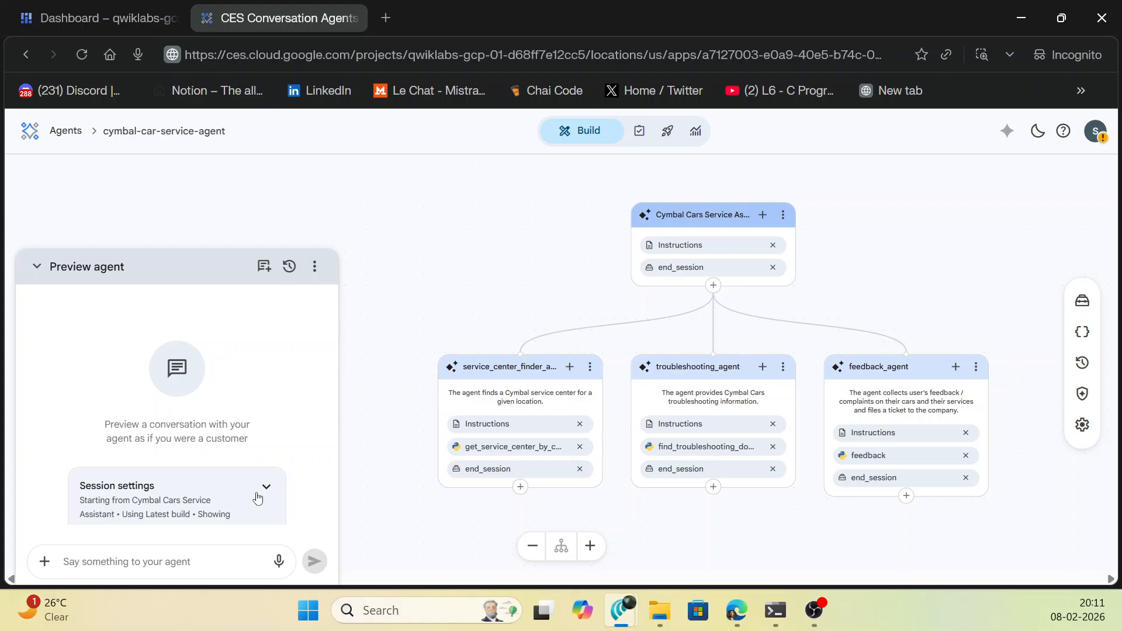
key(alt+Tab)
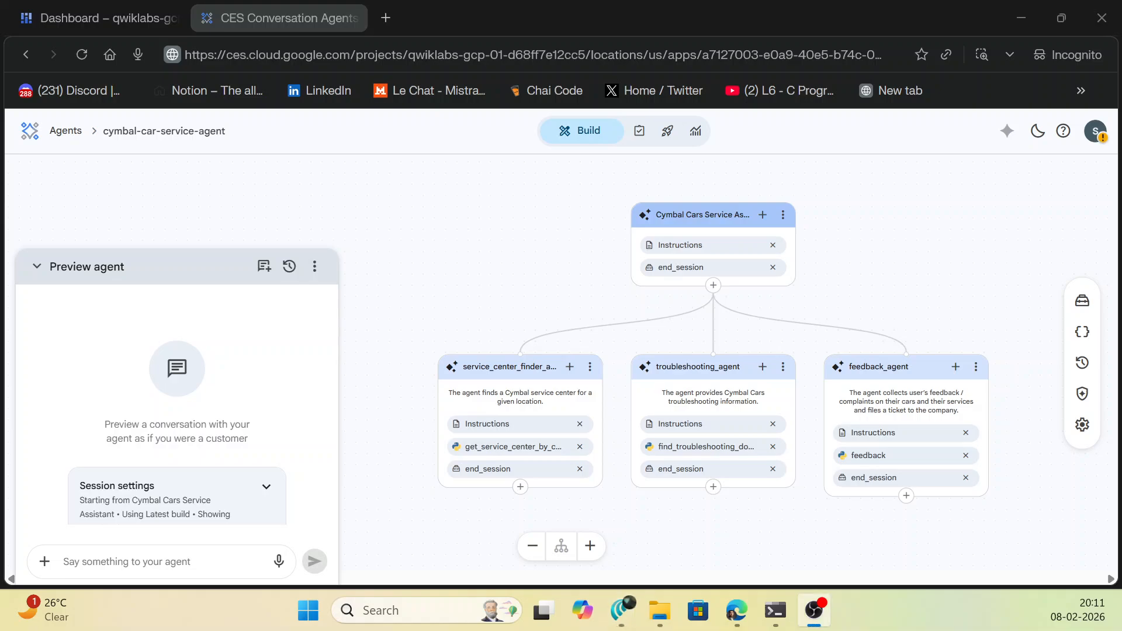
- Save an agent note to say goodbye and use tool to end the session when the user is finished or does not respond 3 times
click(1082, 425)
scroll(902, 356, down, 8)
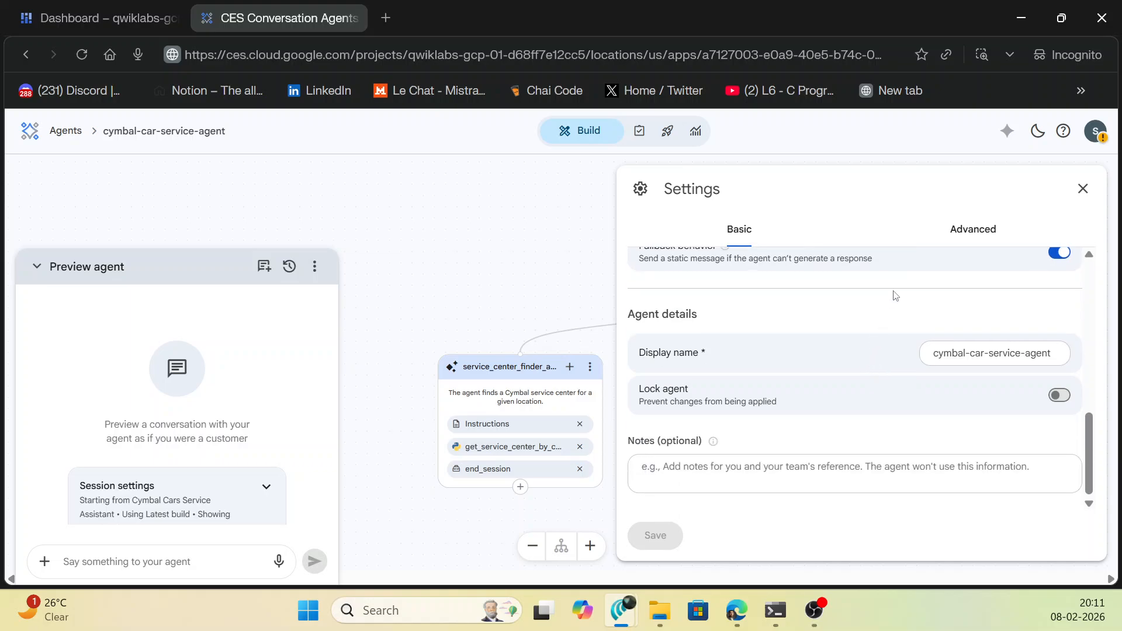
click(723, 469)
text(if the user has no further questions or wants to end the conversation, or does not respond the agent's ask for 3 times, say goodbye and use tool to end the session)
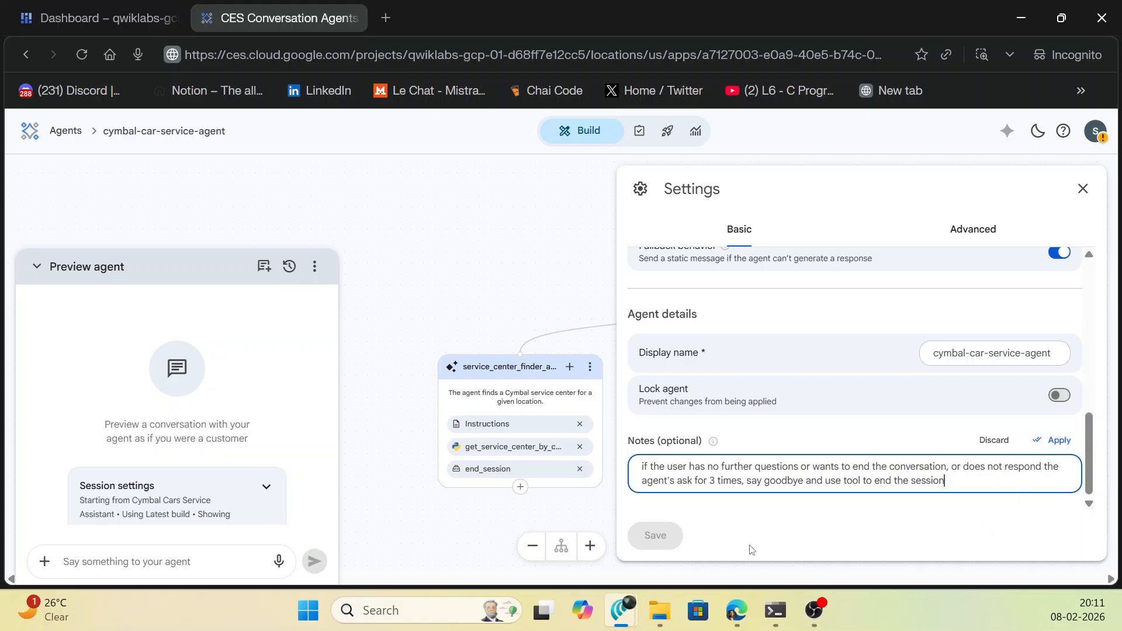
click(1050, 440)
click(656, 536)
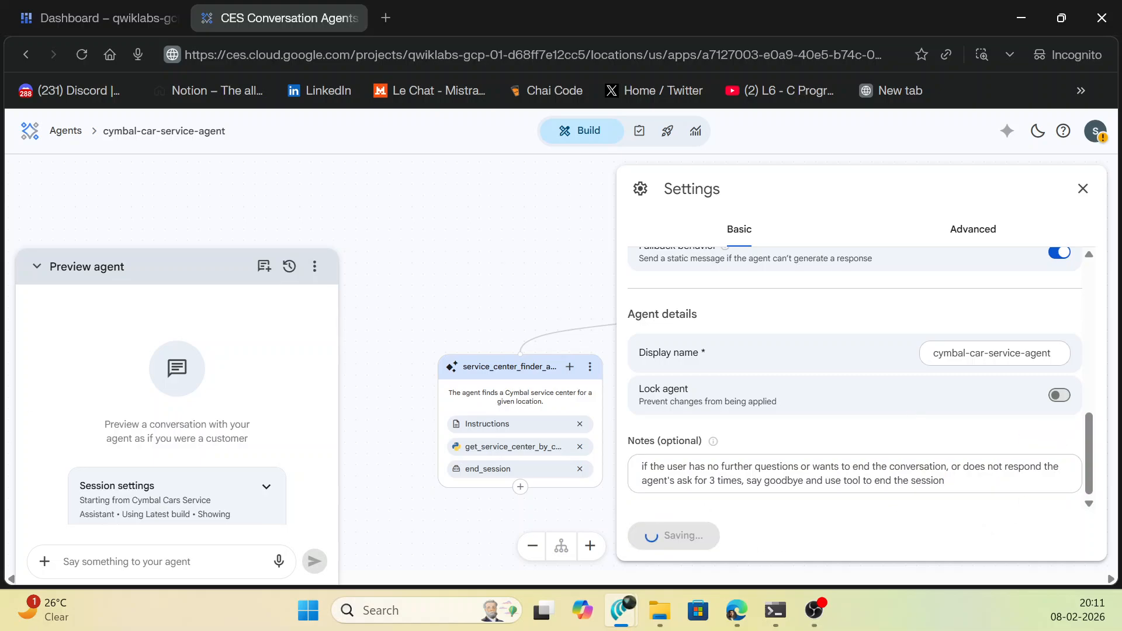
scroll(725, 368, up, 3)
scroll(724, 367, up, 5)
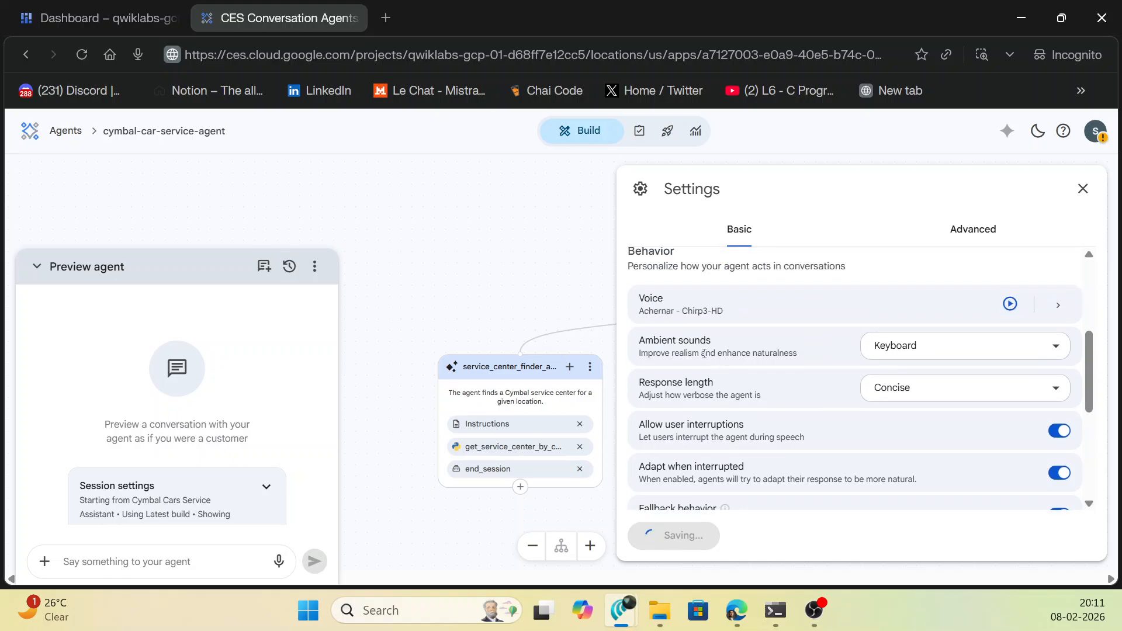
- Apply the global instructions: if the user has no further questions, wants to end, or does not respond 3 times, say goodbye and end the session
click(973, 229)
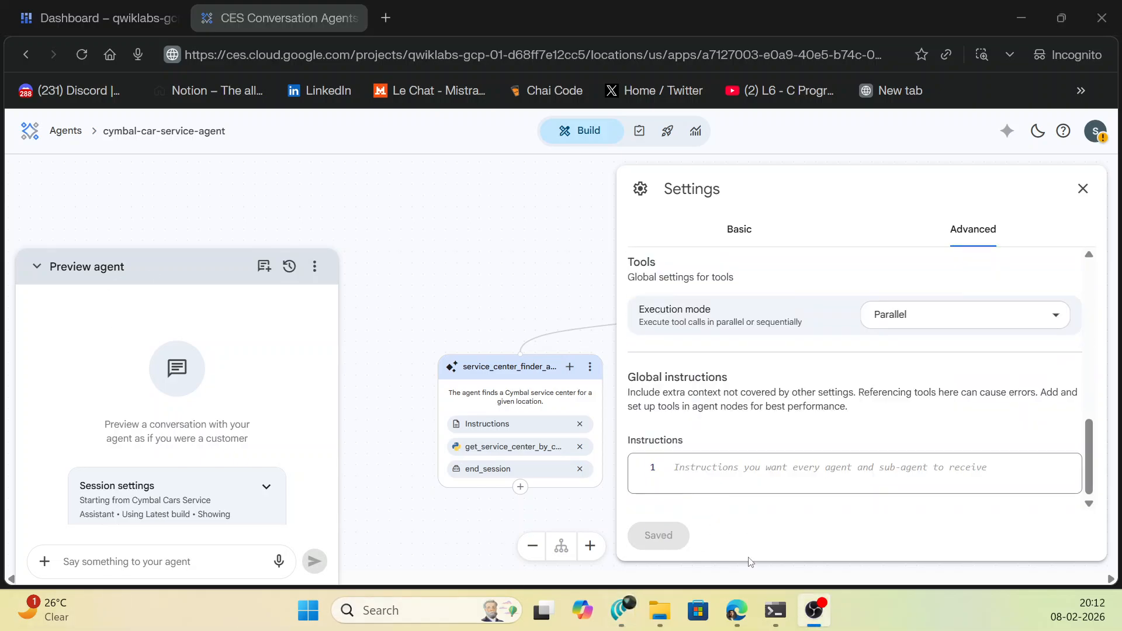
click(748, 470)
text(if the user has no further questions or wants to end the conversation, or does not respond the agent's ask for 3 times, say goodbye and use tool to end the session)
scroll(704, 425, down, 1)
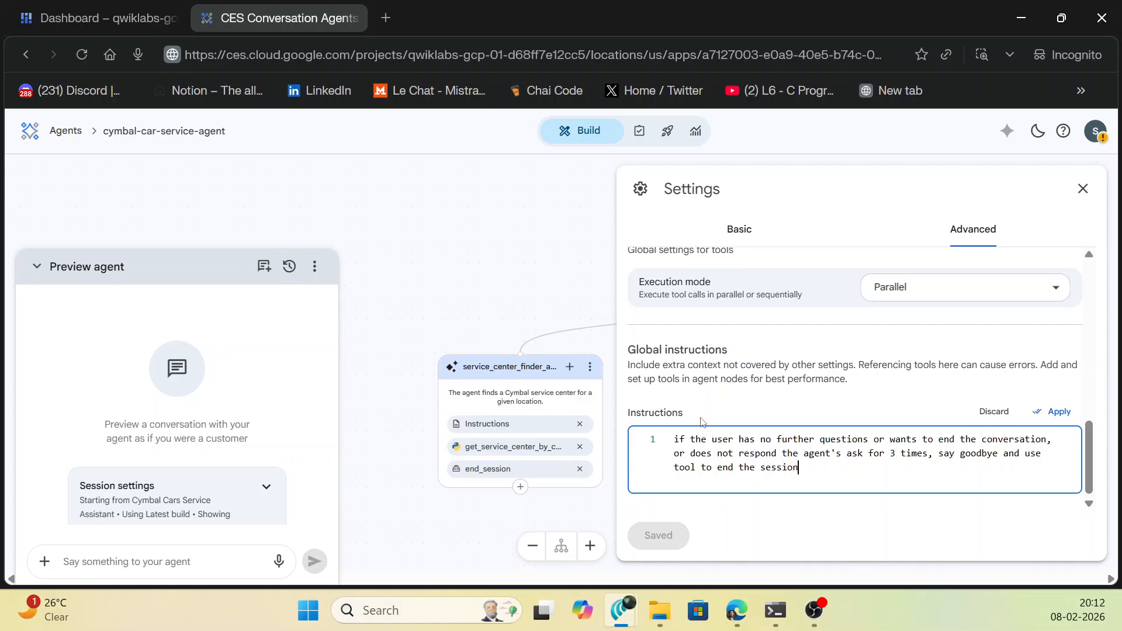
click(1070, 413)
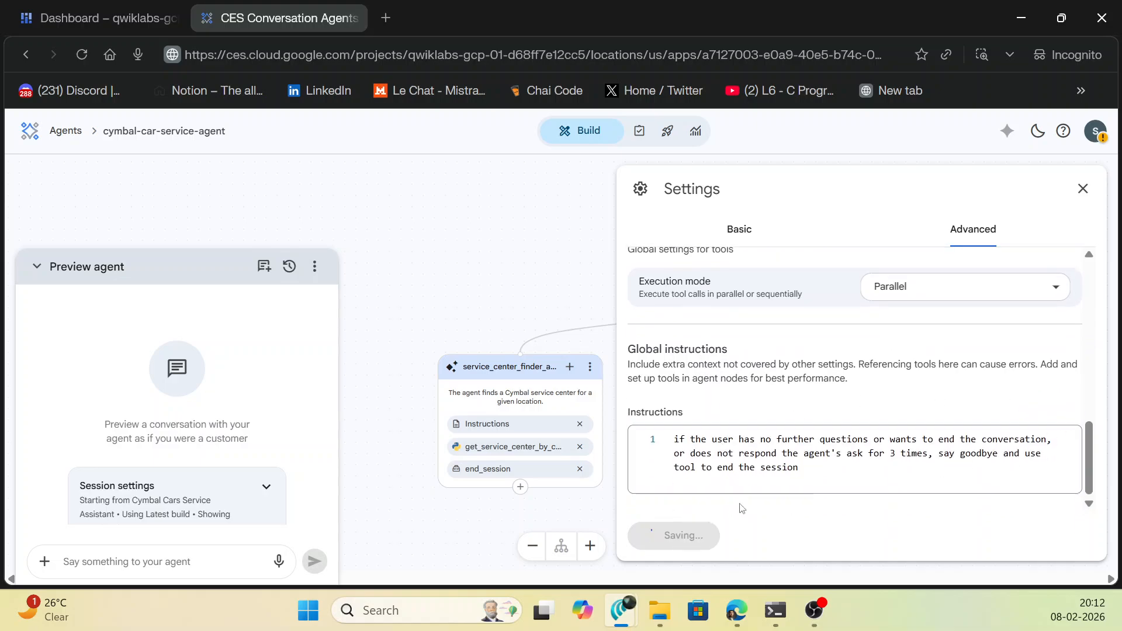
- Select the note text in the agent details of the Basic settings and close the settings
click(743, 228)
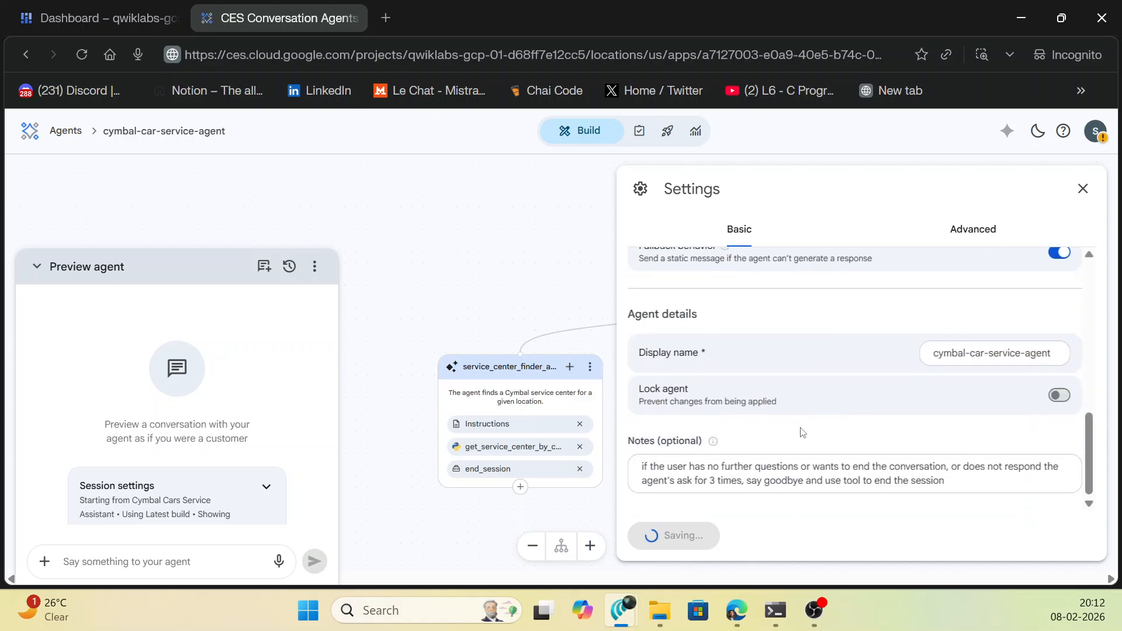
drag(944, 482, 654, 466)
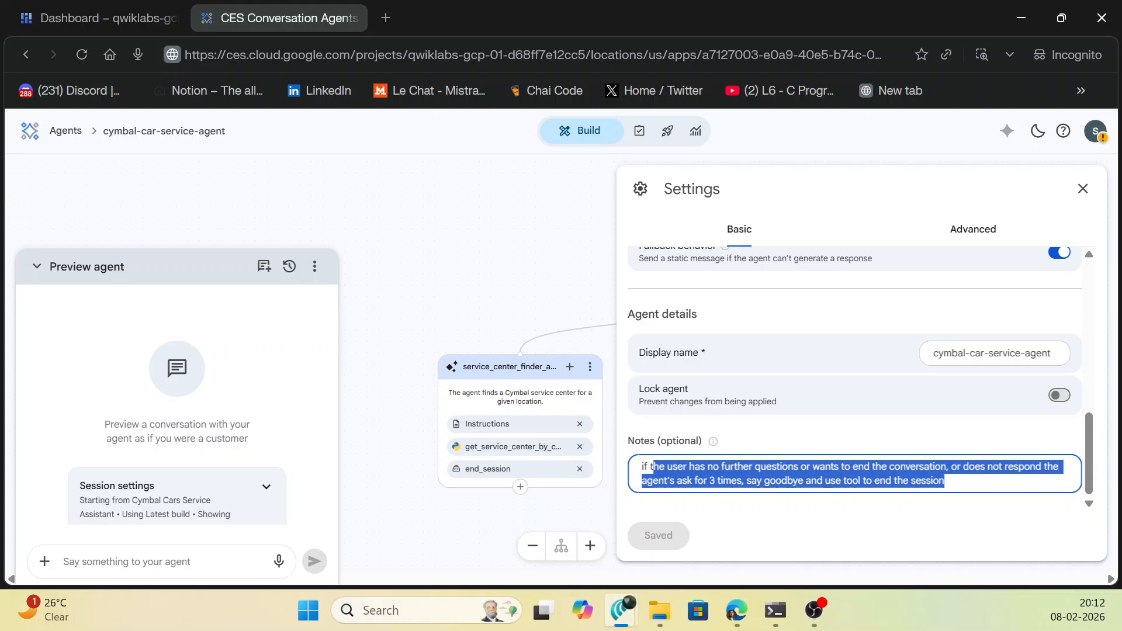
click(1083, 189)
click(814, 611)
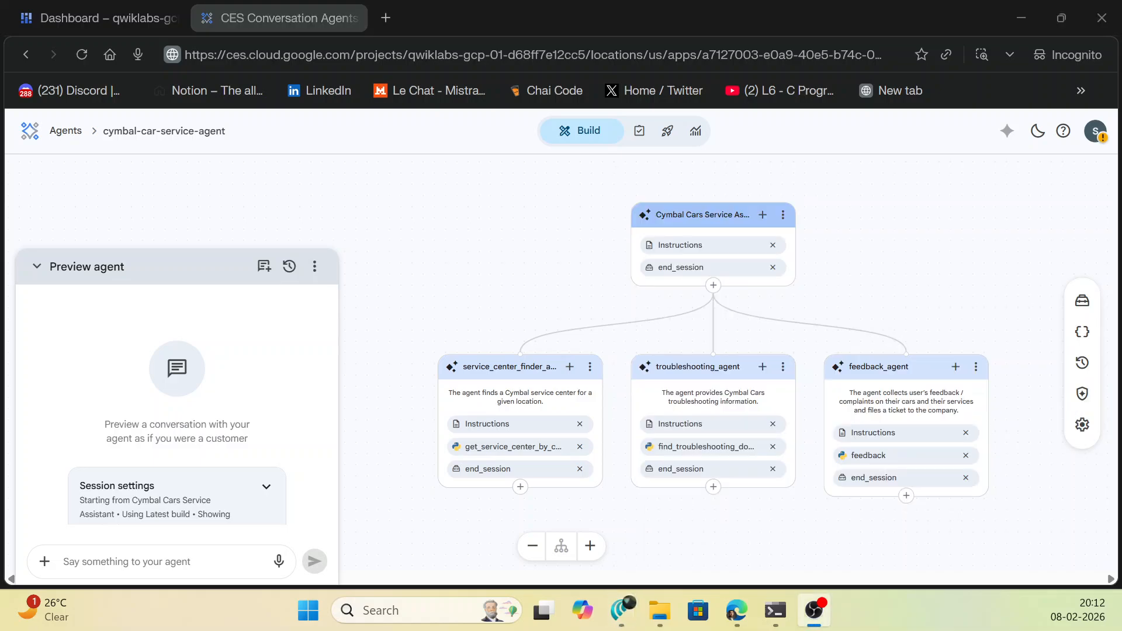
key(alt+Tab)
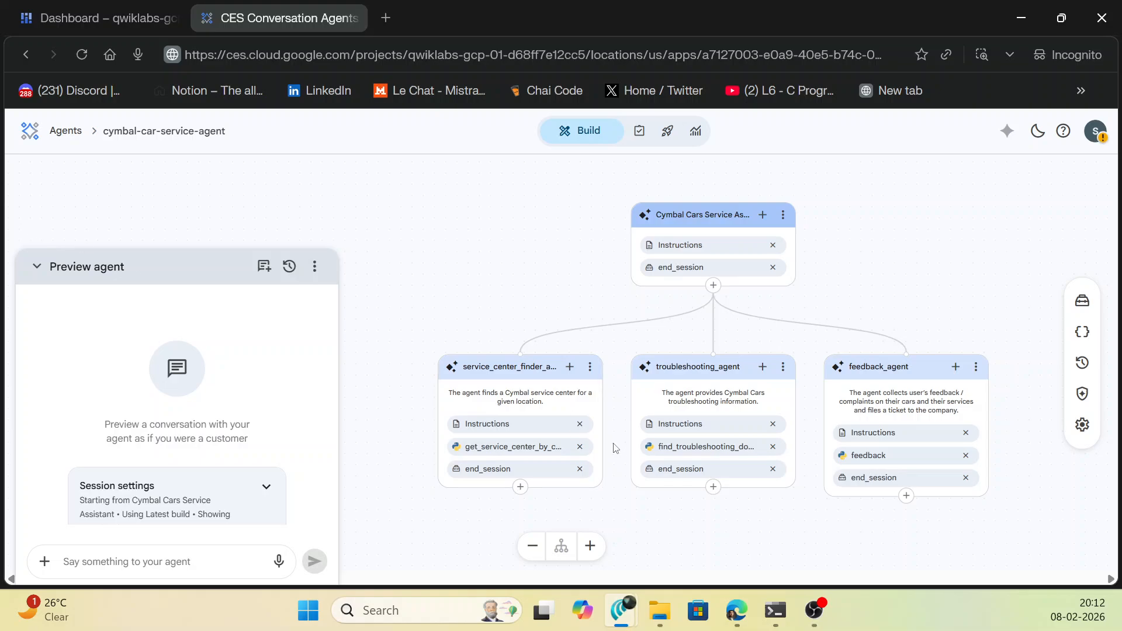
- Hold a voice conversation with the preview agent about a New York service center and feedback, allowing microphone access for this time only
click(279, 564)
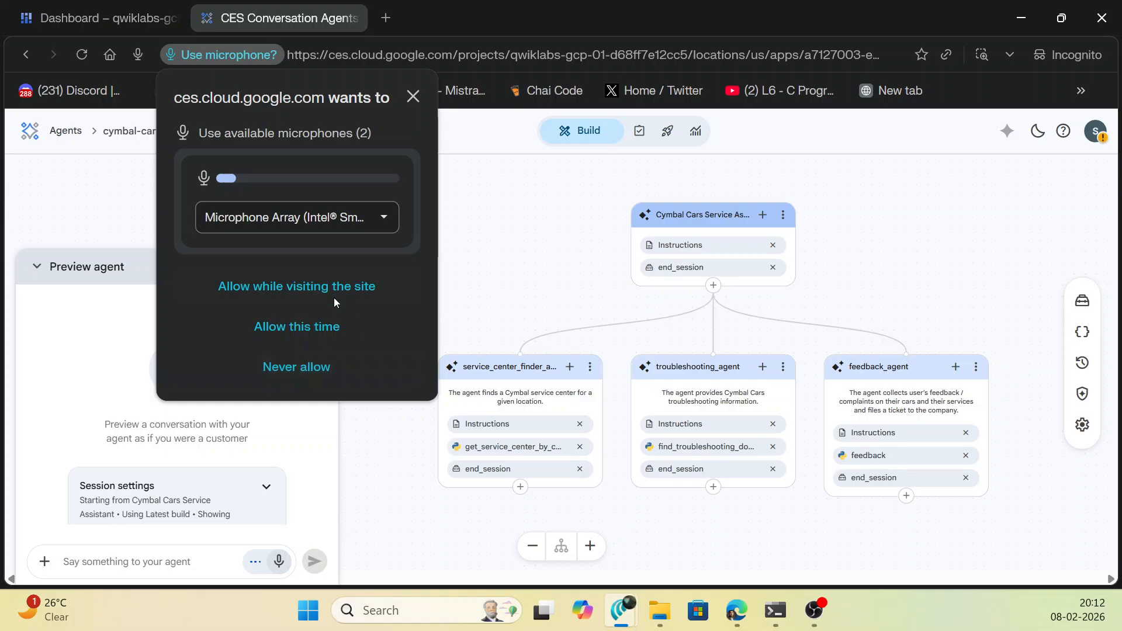
click(307, 327)
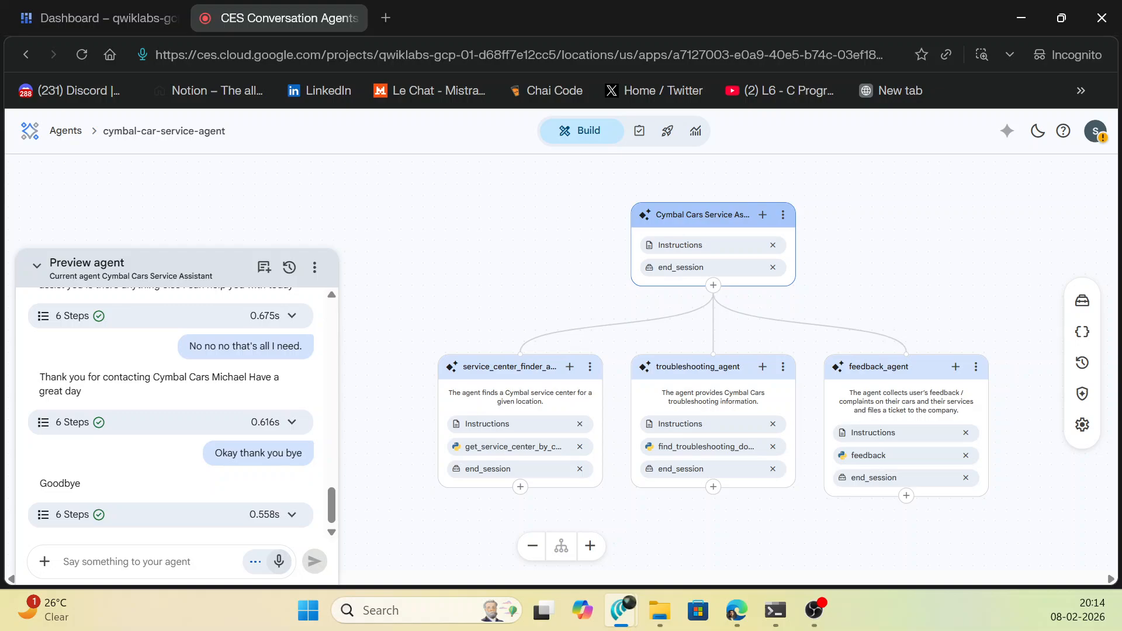
key(super+d)
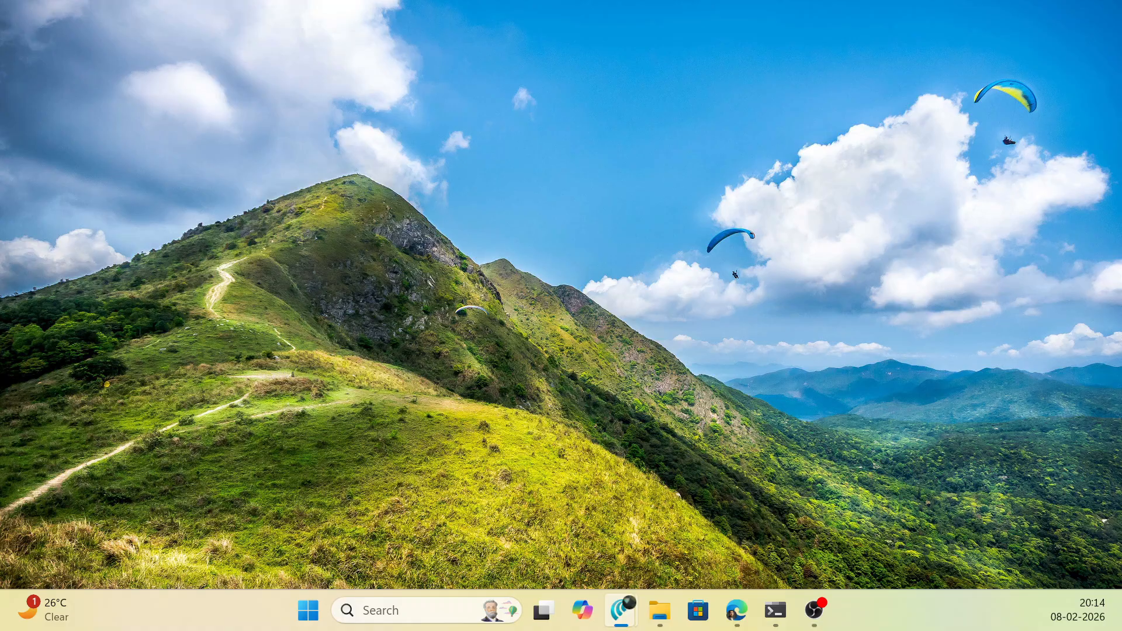
key(super+d)
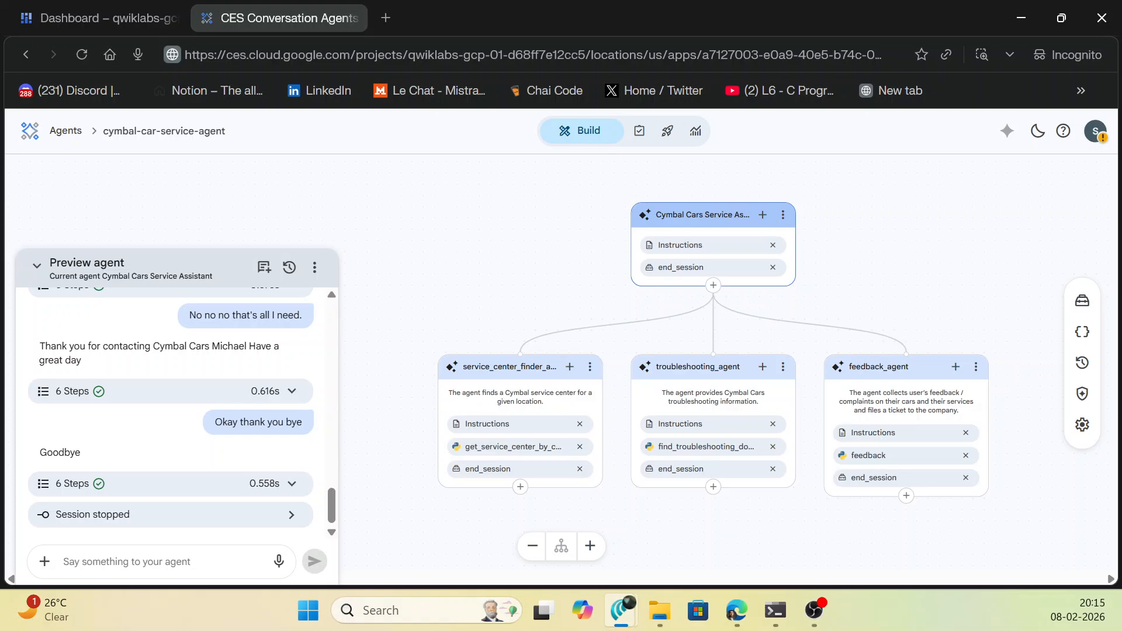
- Review the voice conversation transcript and expand the execution steps of the agent's reply to "Are you still there?"
scroll(205, 372, up, 5)
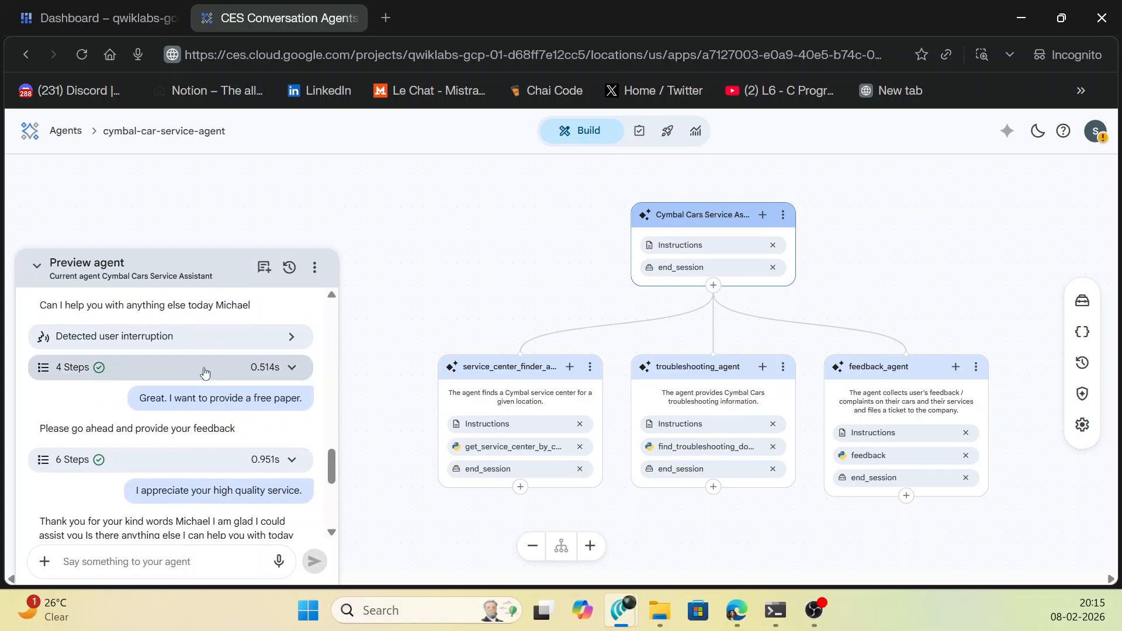
scroll(204, 373, up, 5)
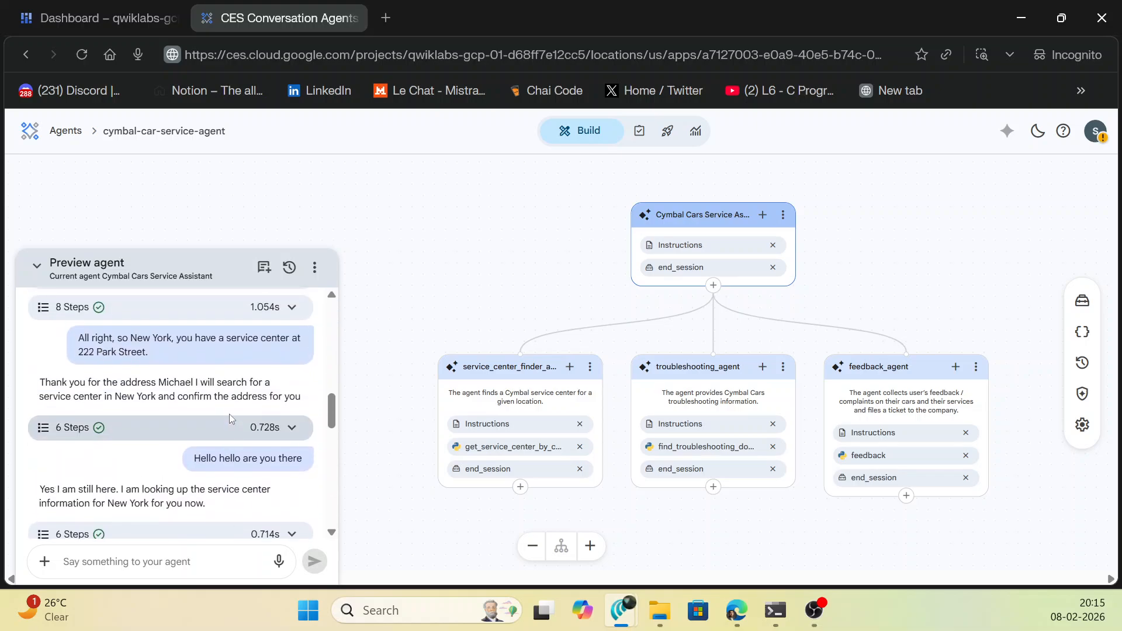
scroll(229, 414, up, 5)
click(286, 368)
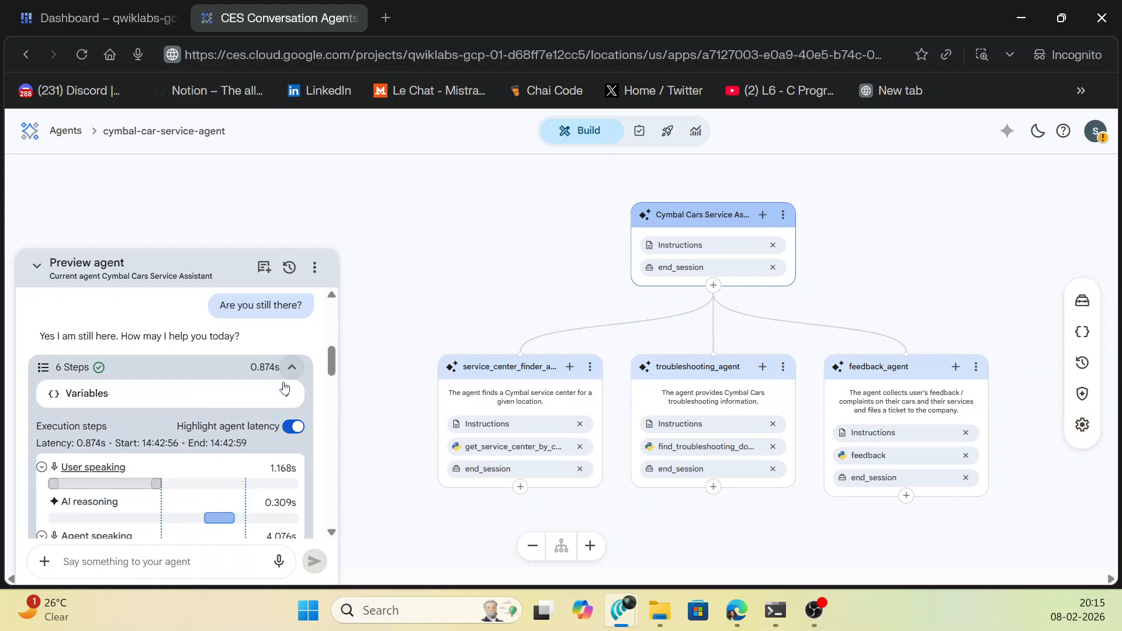
- Examine the execution steps and latency timeline of the agent's reply to "Are you still there?"
scroll(281, 388, down, 6)
scroll(100, 398, up, 5)
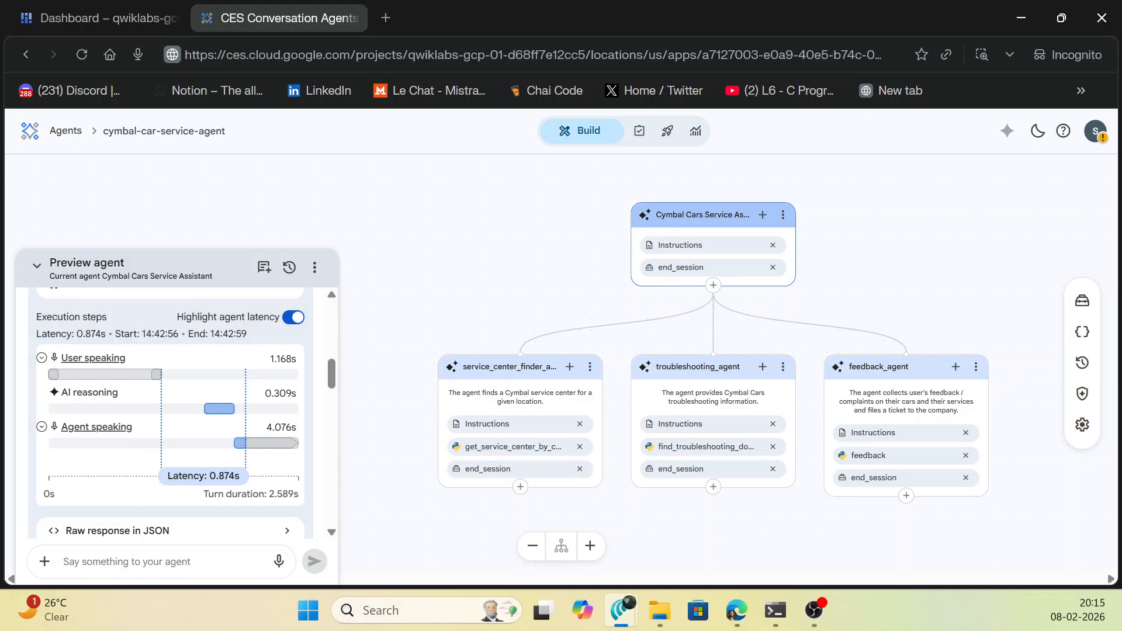
scroll(419, 415, down, 3)
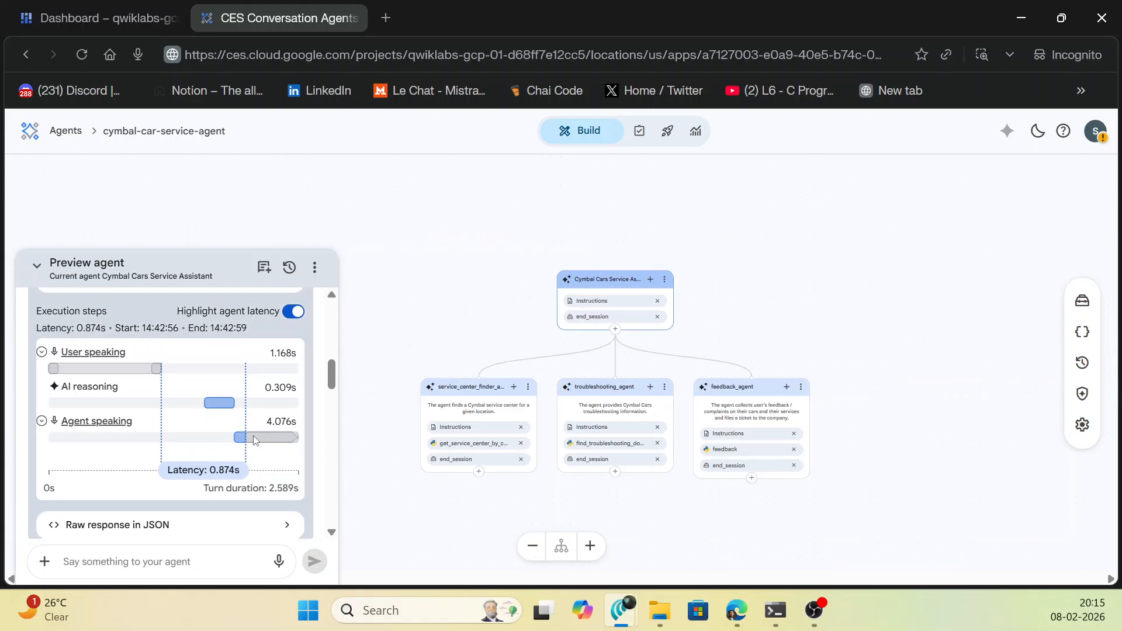
scroll(202, 443, down, 5)
scroll(202, 443, up, 5)
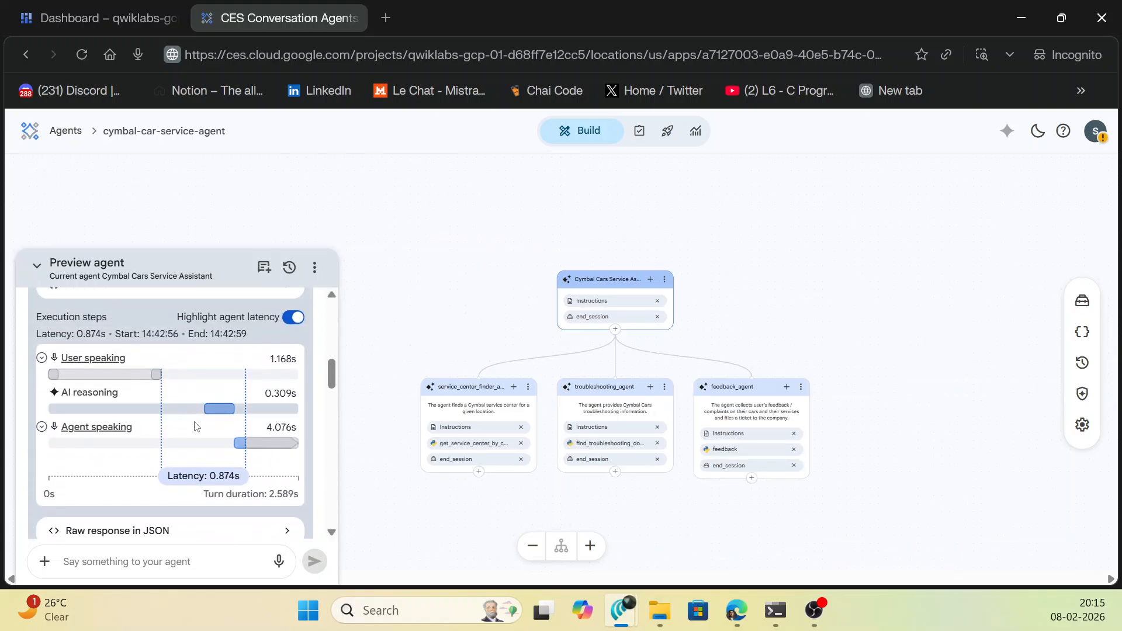
scroll(195, 469, down, 2)
scroll(195, 468, down, 3)
scroll(183, 376, up, 5)
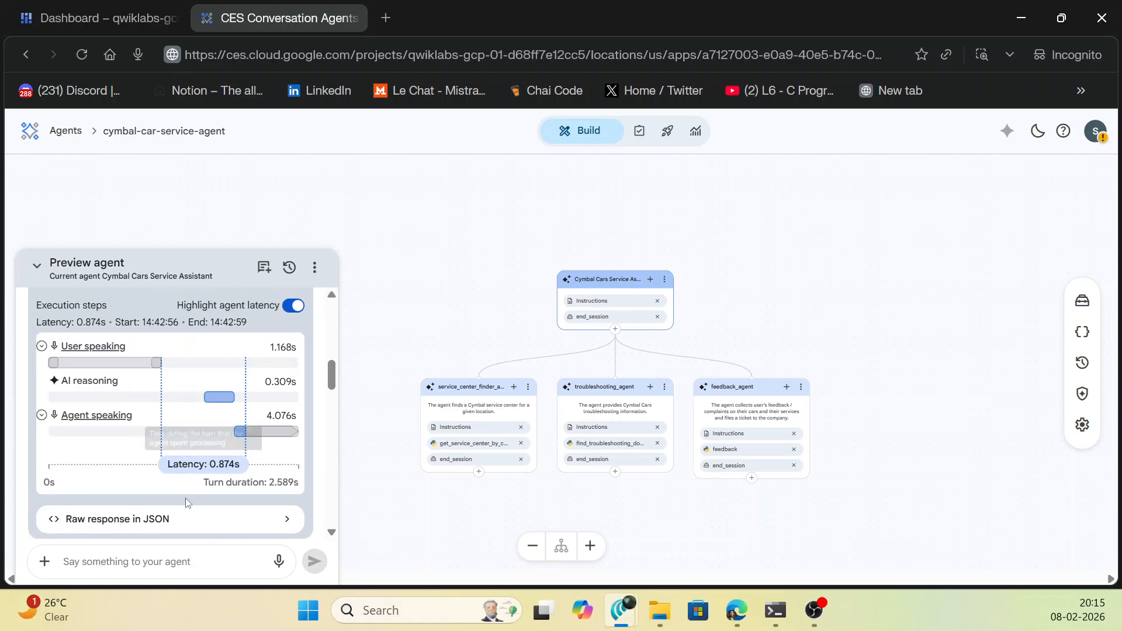
- Inspect the raw JSON response of the "Are you still there?" turn through its TTS entry, check the AI reasoning timing, and close the response
click(190, 513)
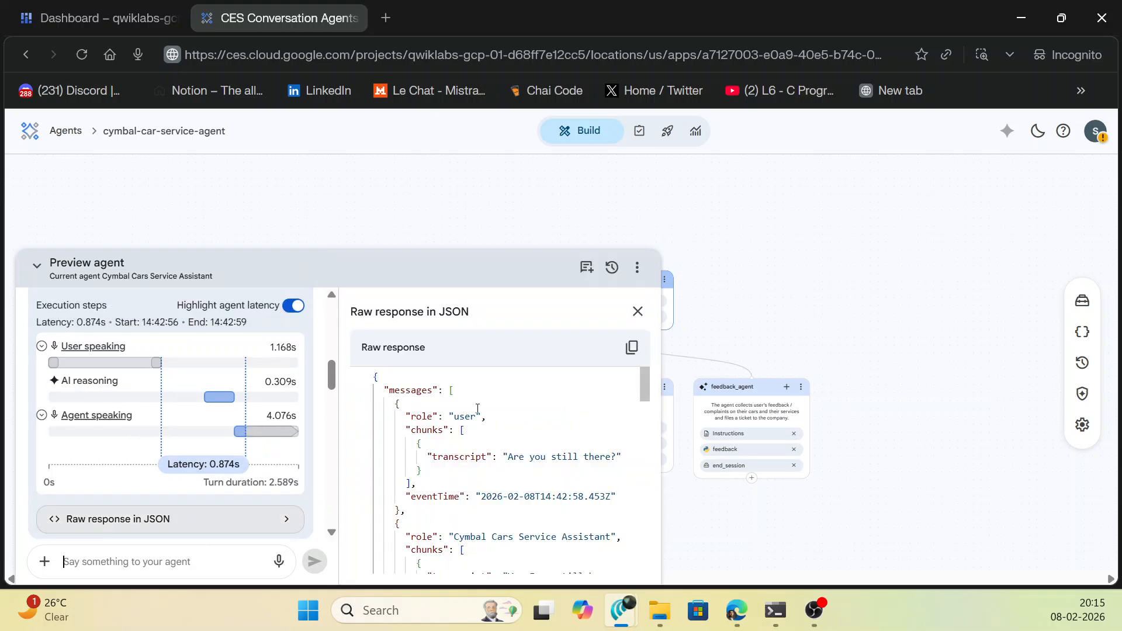
scroll(477, 421, down, 7)
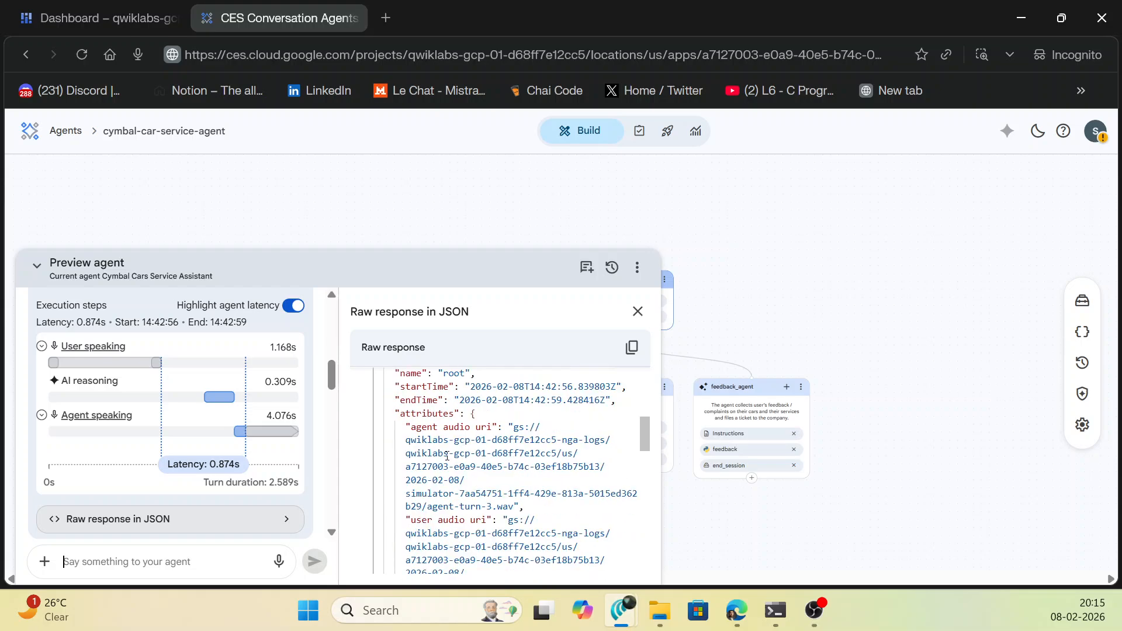
scroll(486, 453, down, 10)
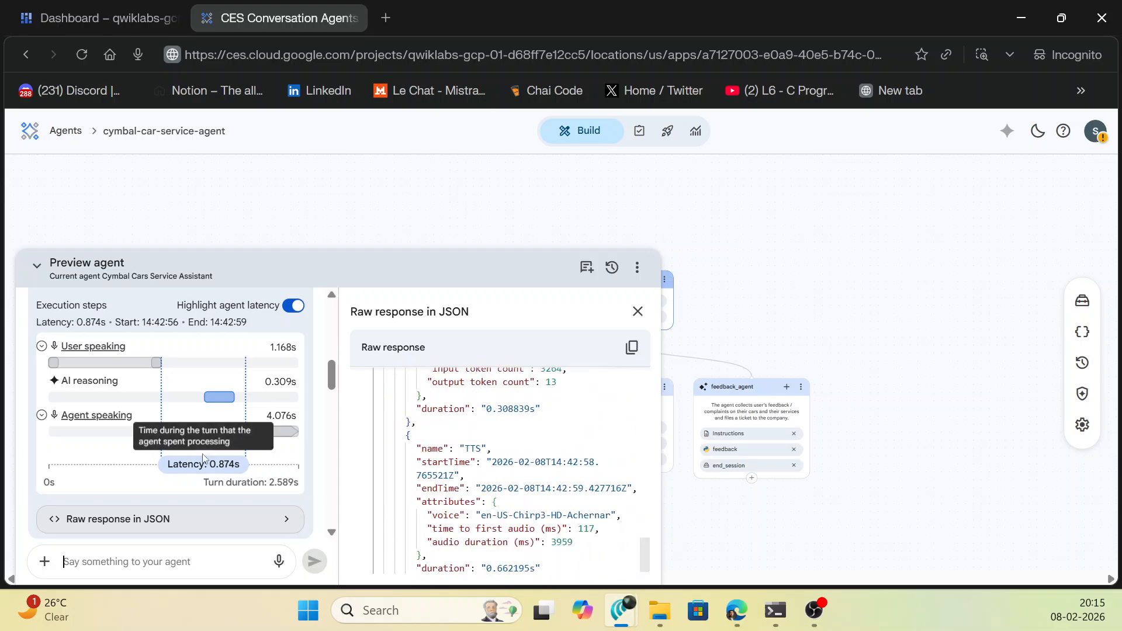
mouse_move(241, 355)
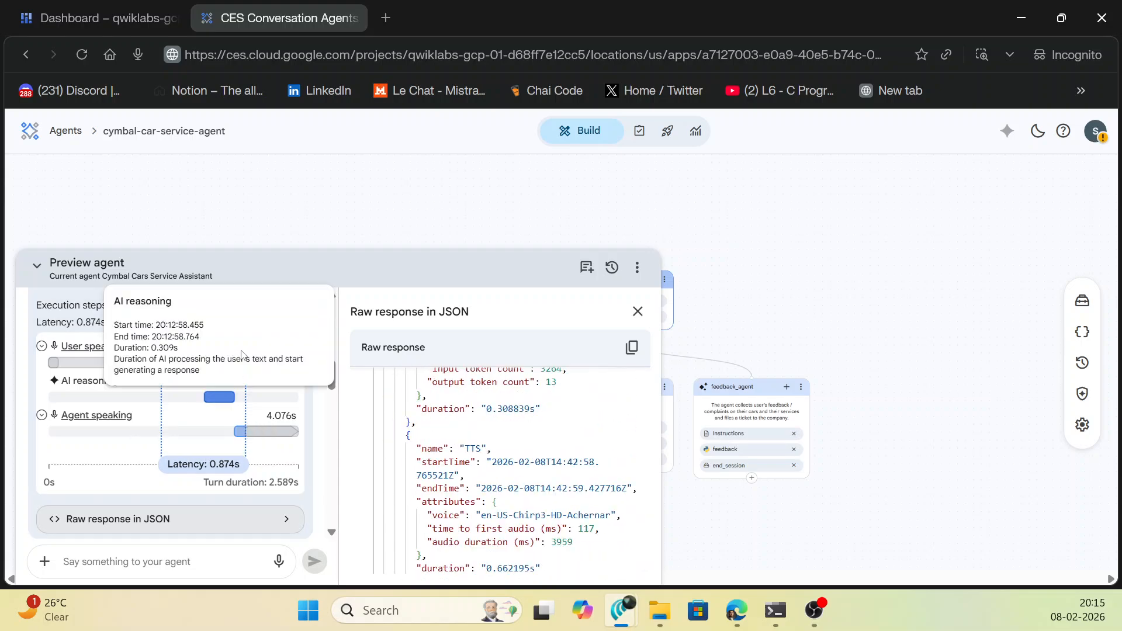
click(637, 311)
- Collapse that turn's steps, expand the 8 steps of the service_center_finder_agent handoff turn, and review the transcript through the feedback request
scroll(295, 345, up, 3)
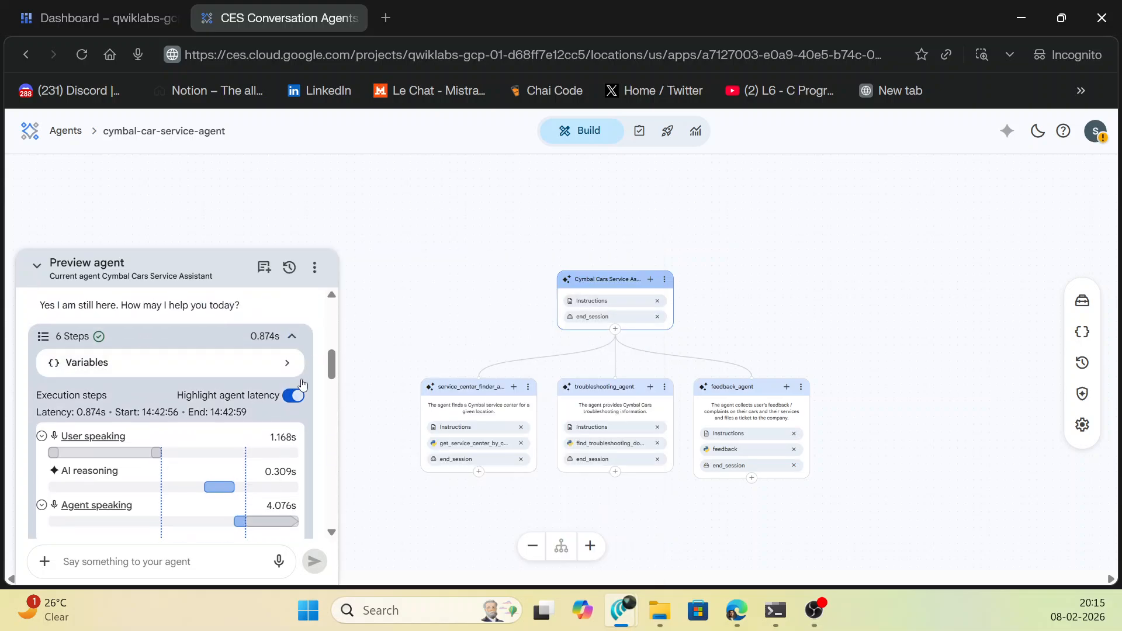
click(292, 338)
scroll(236, 369, down, 4)
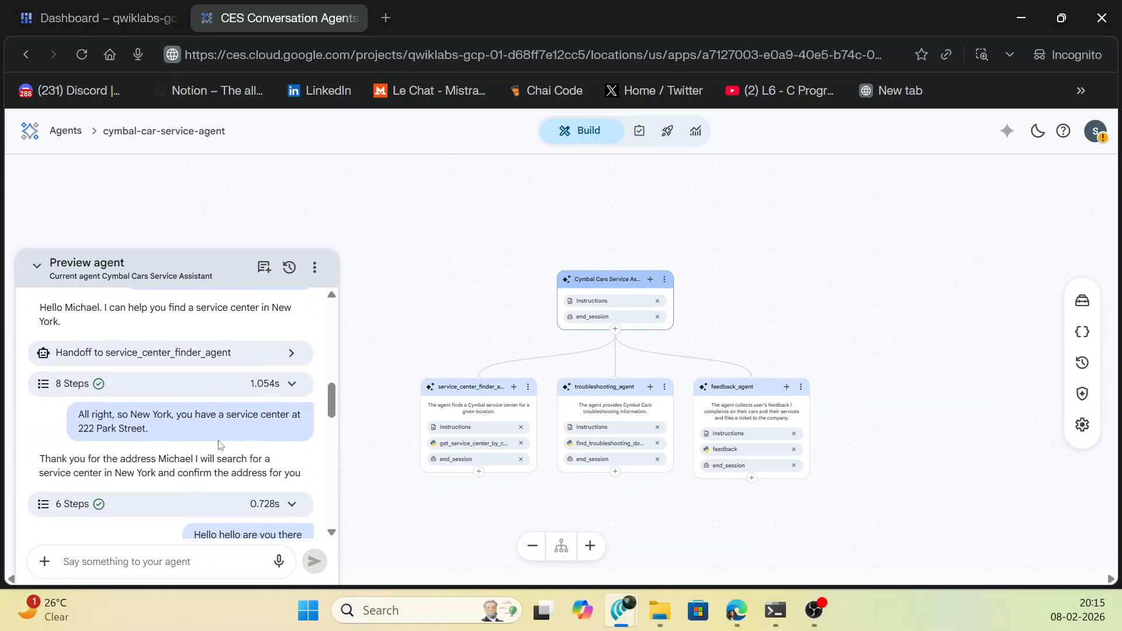
click(237, 380)
scroll(204, 410, down, 5)
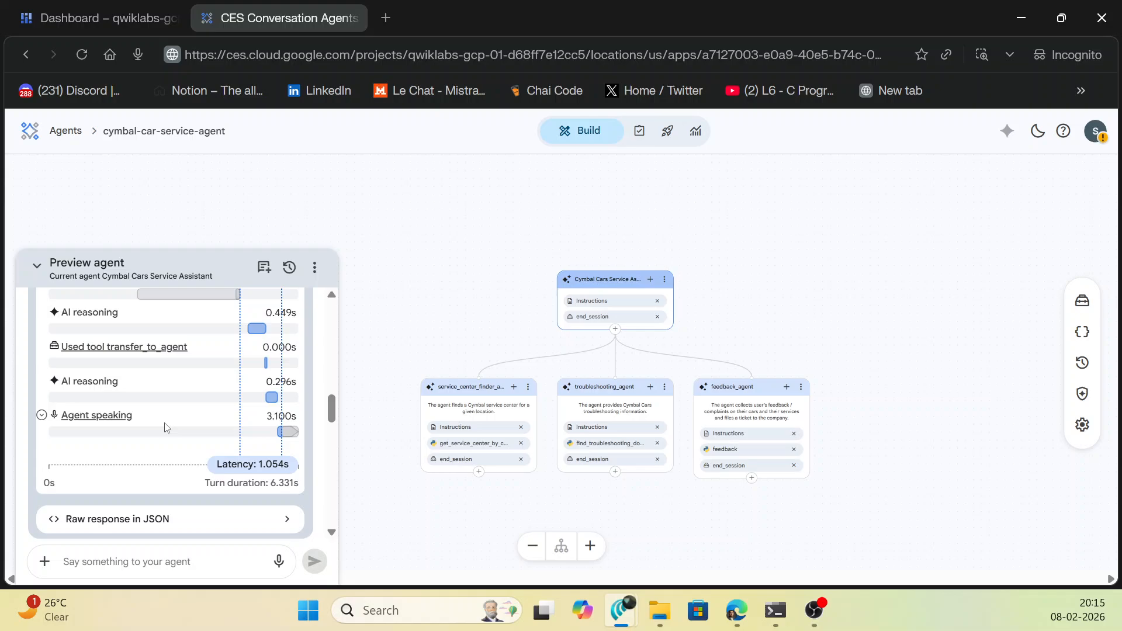
scroll(138, 443, down, 3)
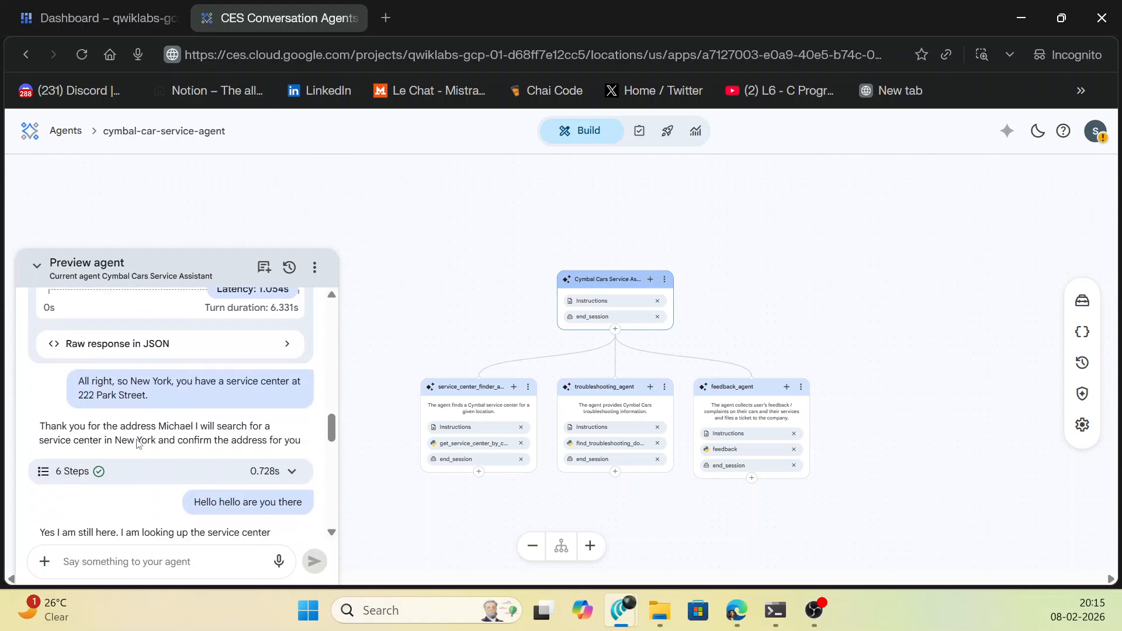
scroll(138, 443, down, 6)
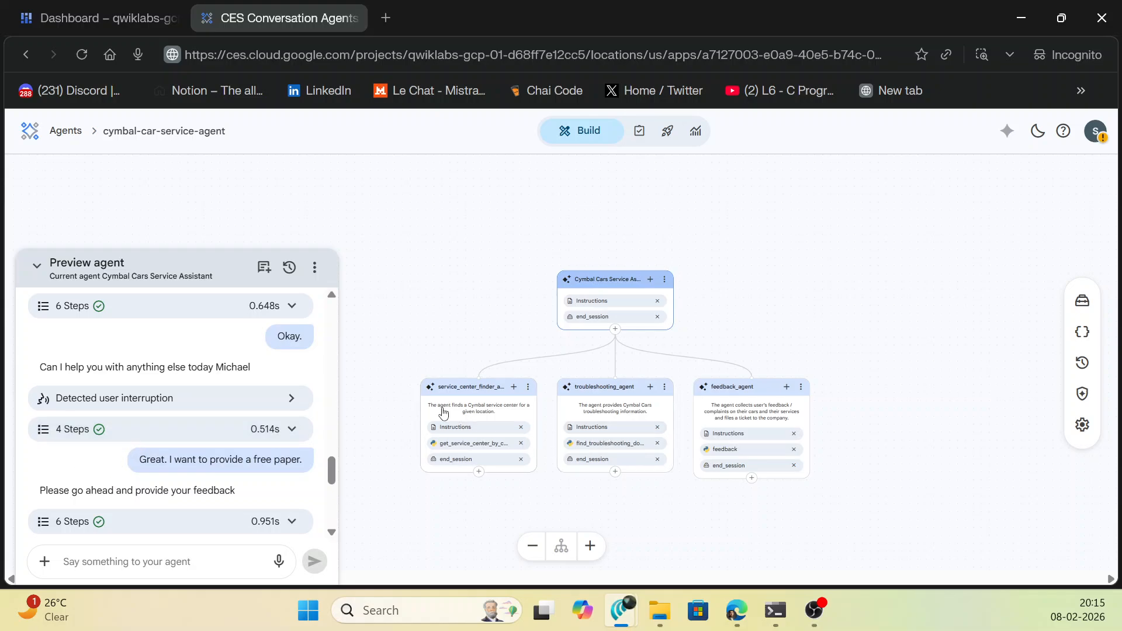
scroll(430, 395, down, 2)
scroll(418, 366, up, 4)
scroll(417, 366, up, 2)
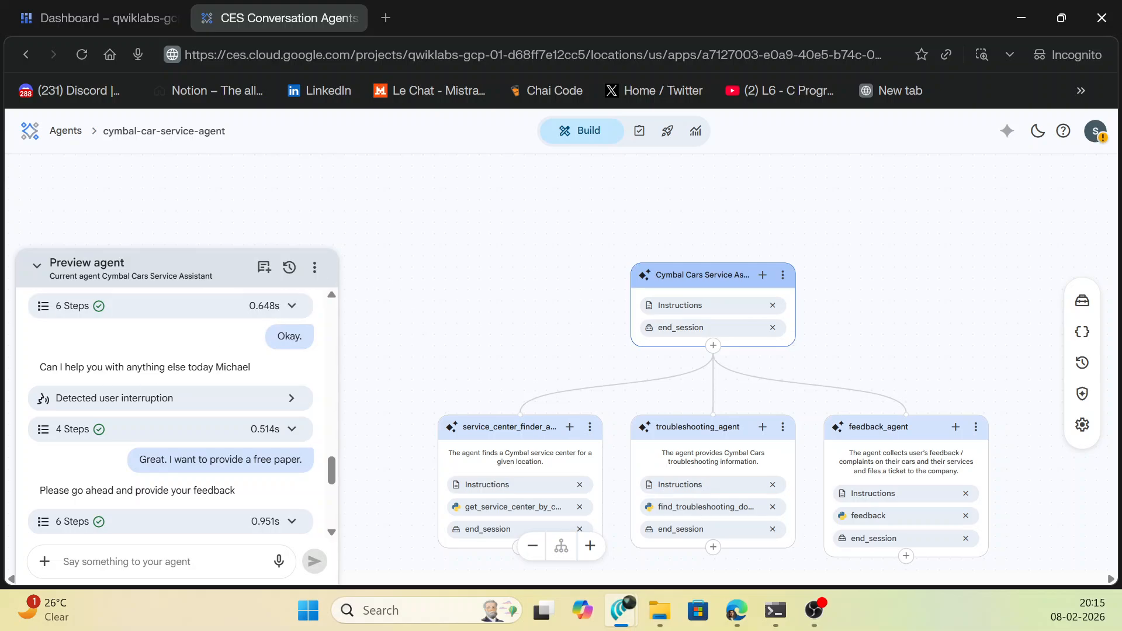
key(alt+Tab)
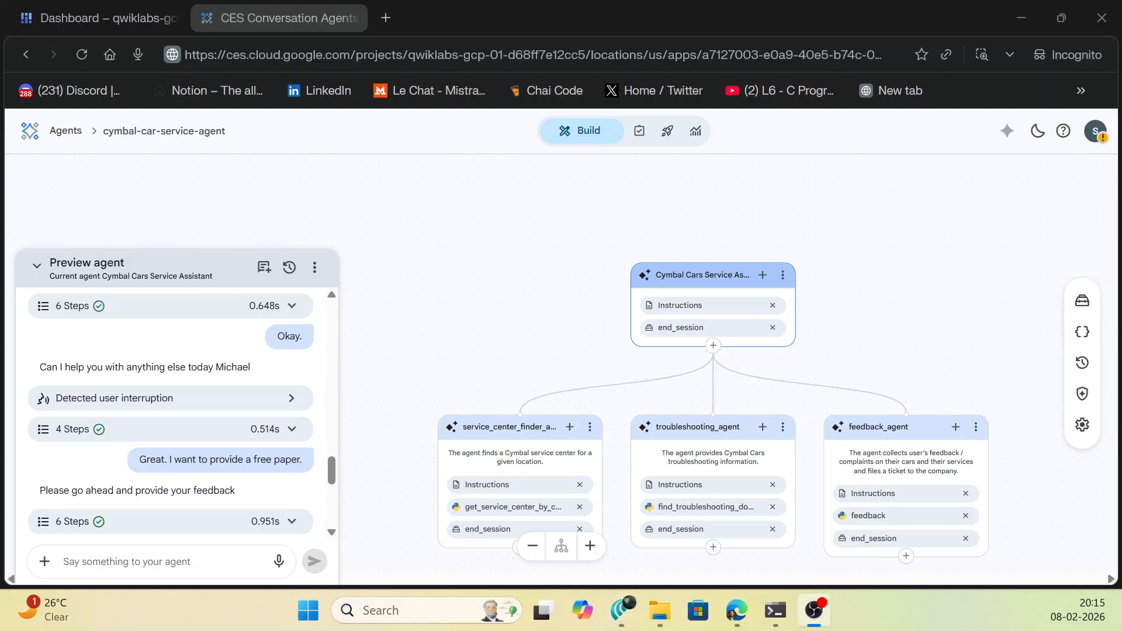